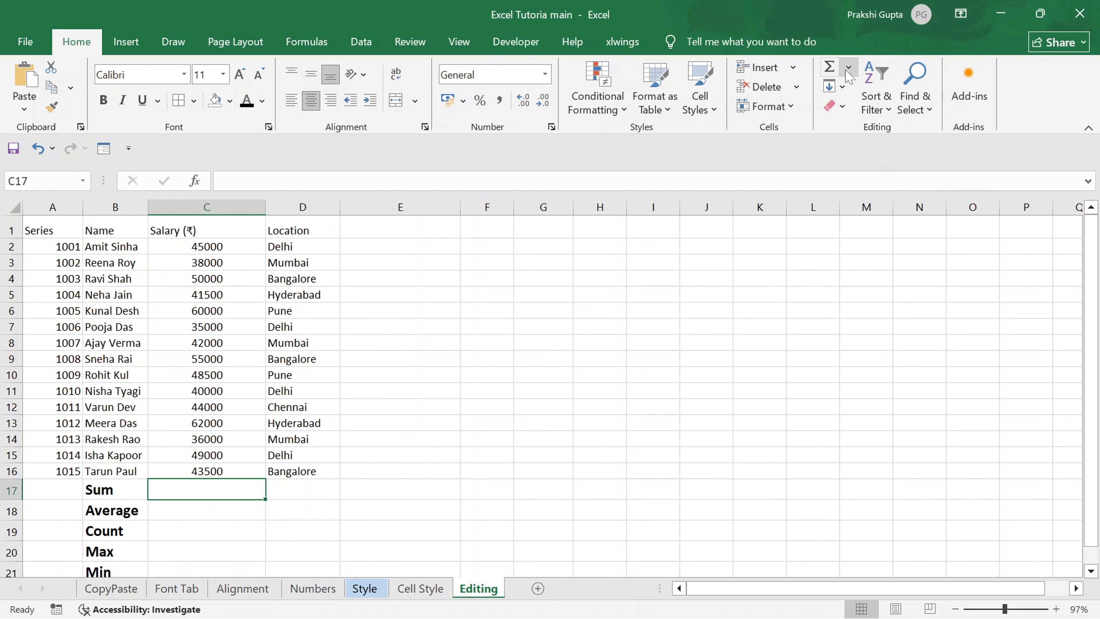
pyautogui.click(848, 70)
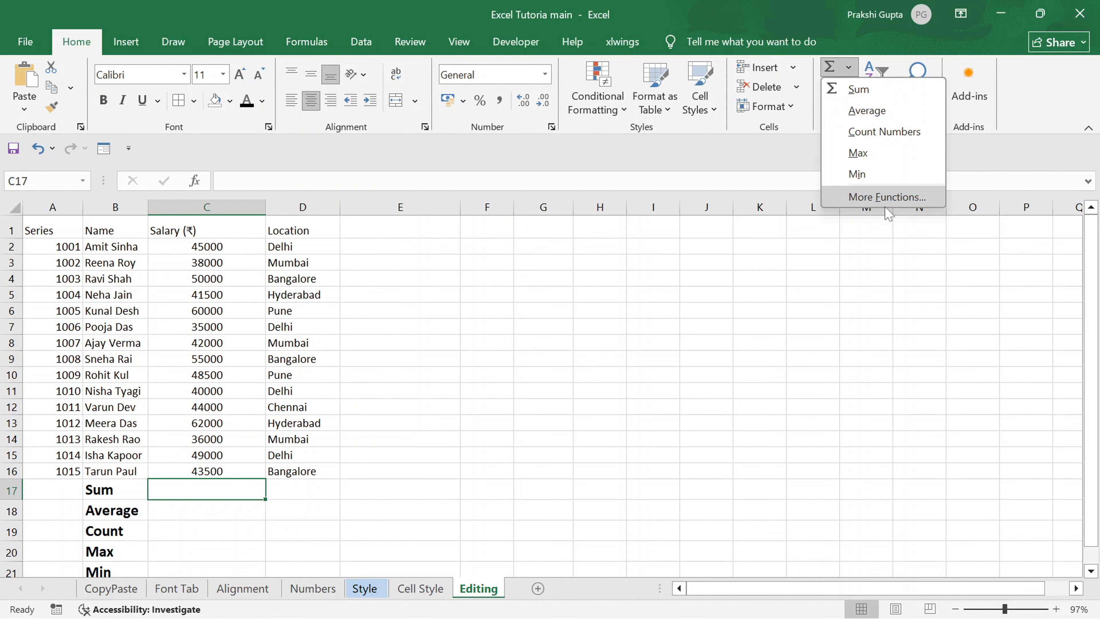
pyautogui.click(234, 392)
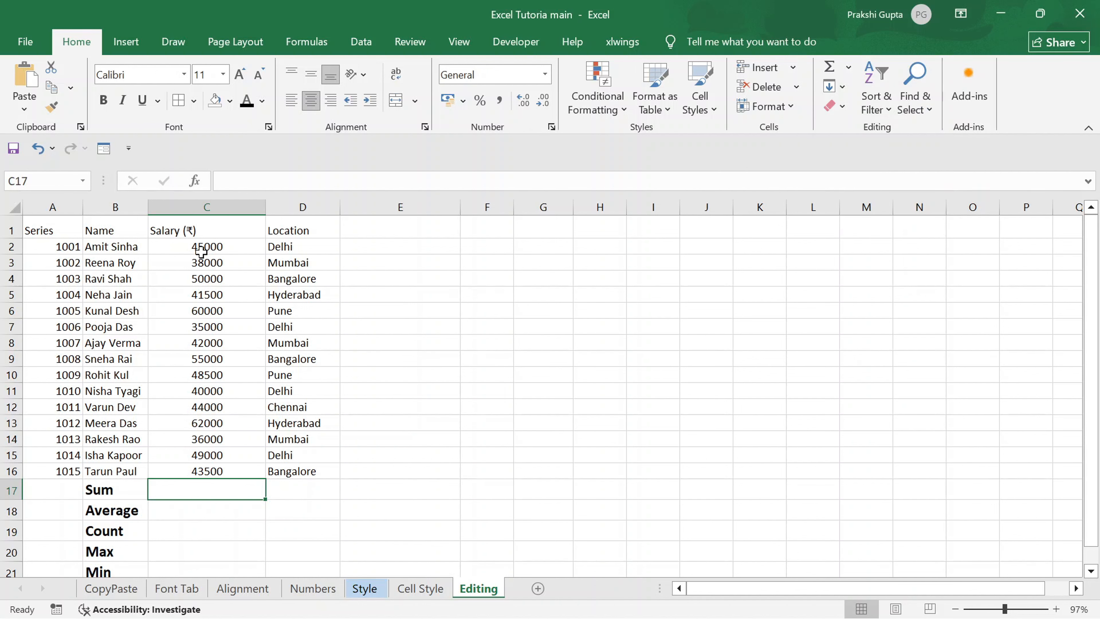
pyautogui.click(204, 248)
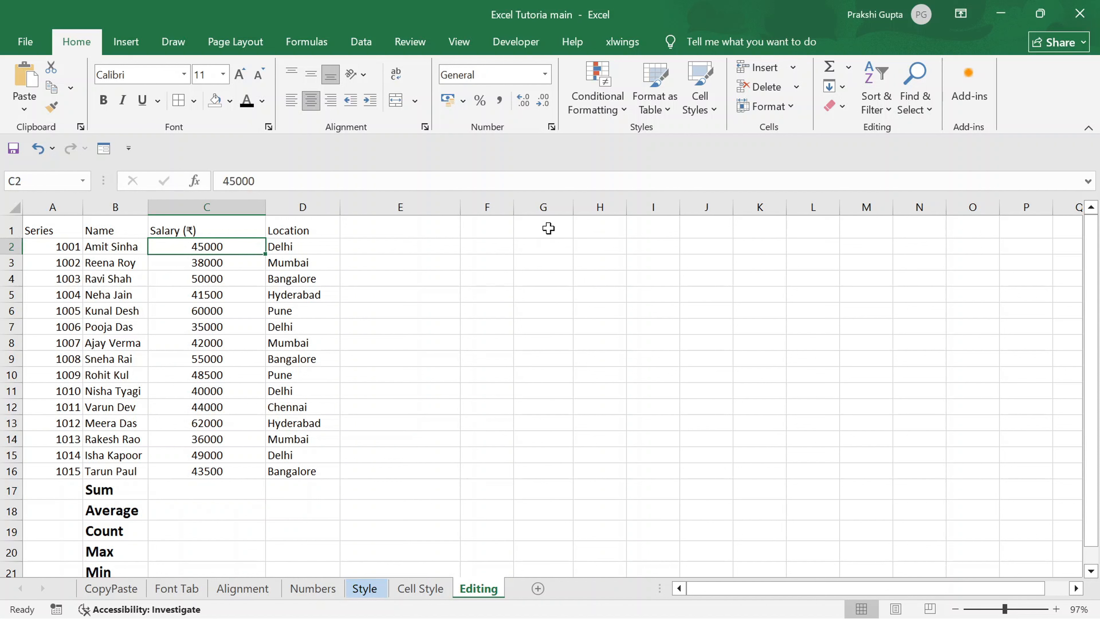
pyautogui.hotkey('shift', 'Down')
pyautogui.hotkey('ctrl', 'Down')
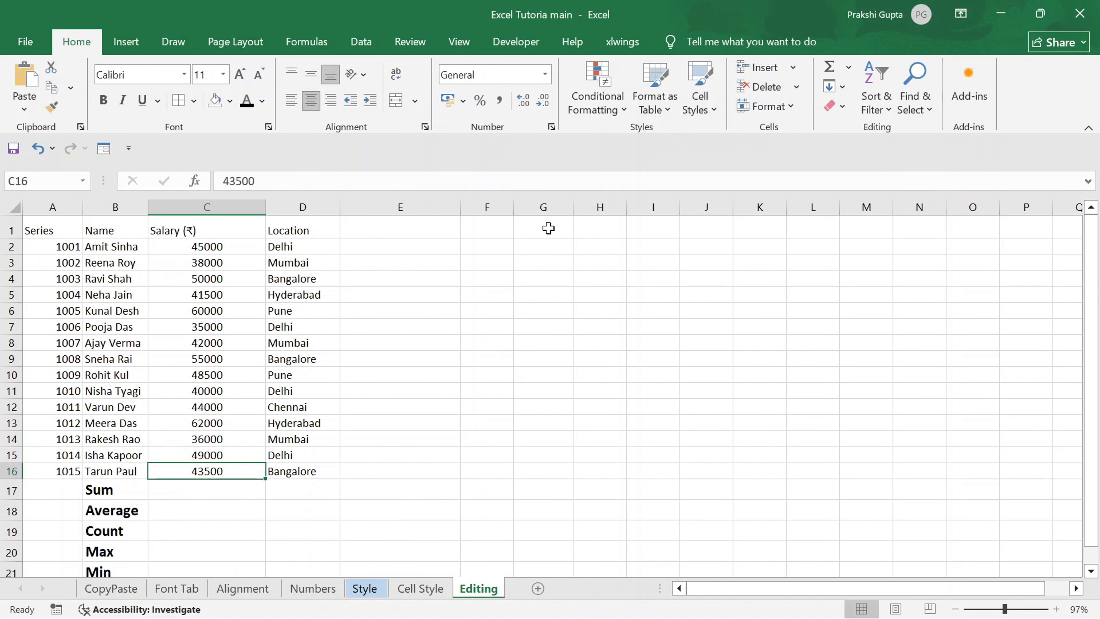
pyautogui.press('Down')
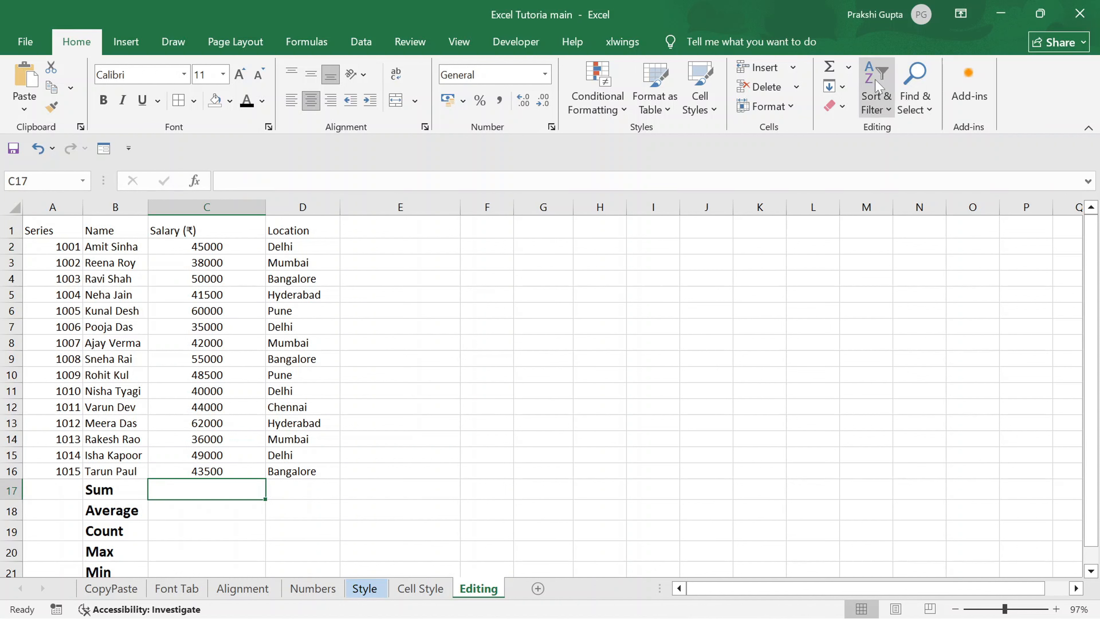
# Try totalling the salaries C2:C16 in cell C17 with the Sum function, and undo the entry.
pyautogui.click(848, 67)
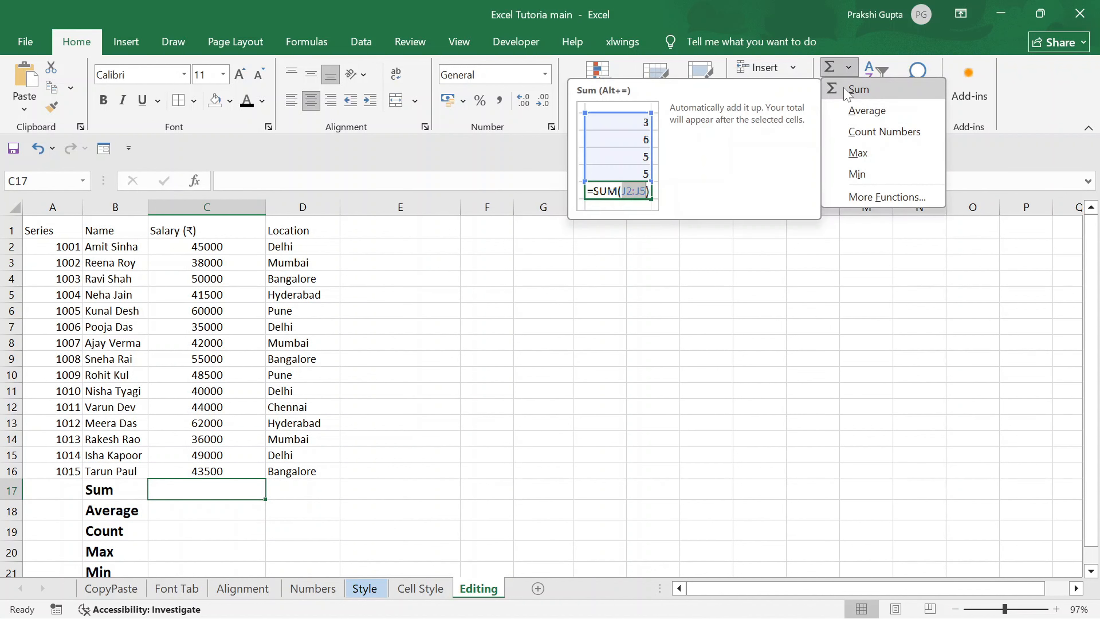
pyautogui.click(856, 90)
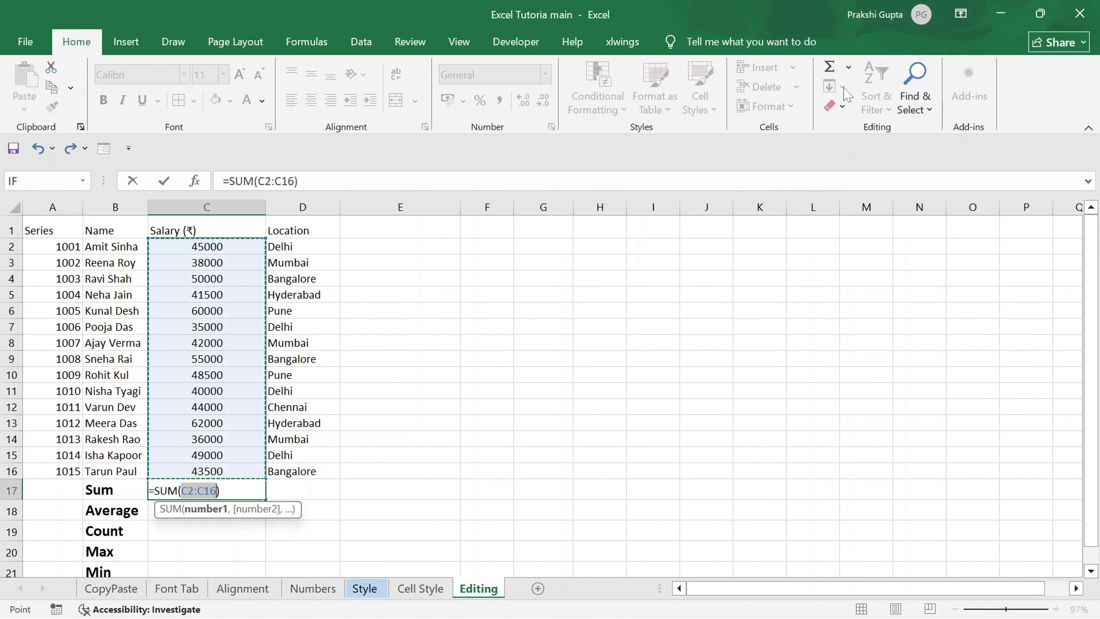
pyautogui.press('Return')
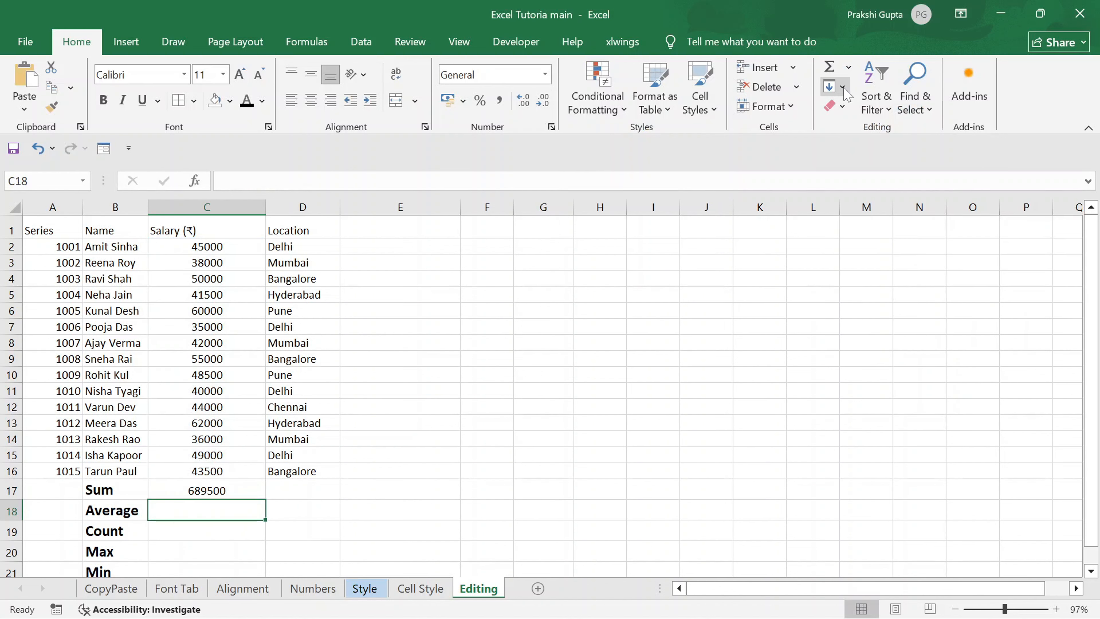
pyautogui.hotkey('ctrl', 'z')
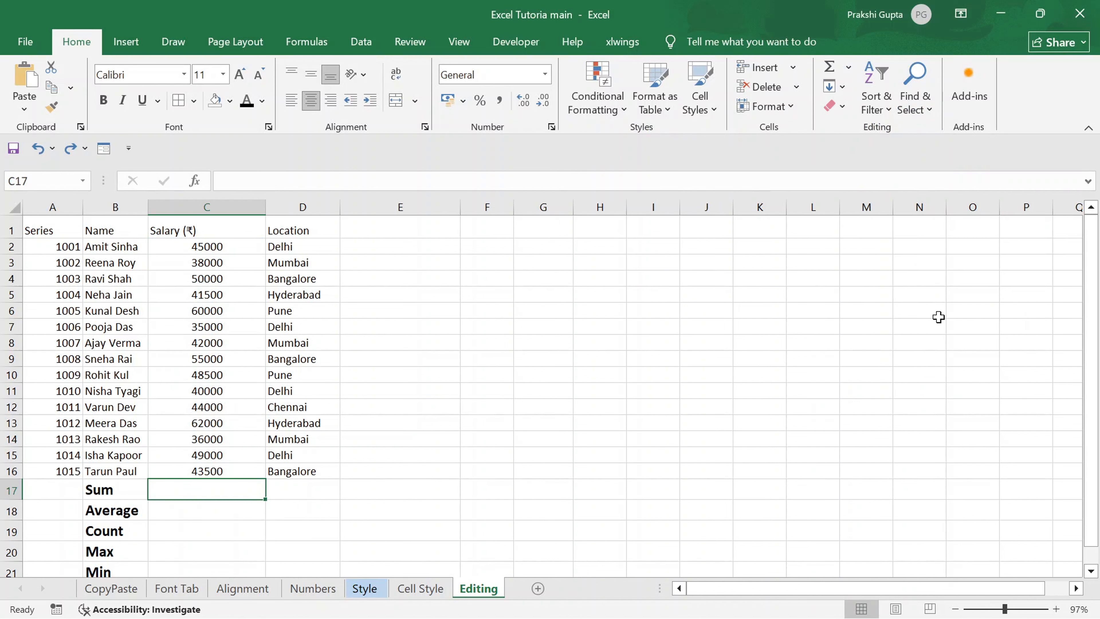
# Enter the AutoSum formula =SUM(C2:C16) in cell C17 beside the Sum label.
pyautogui.hotkey('alt', '=')
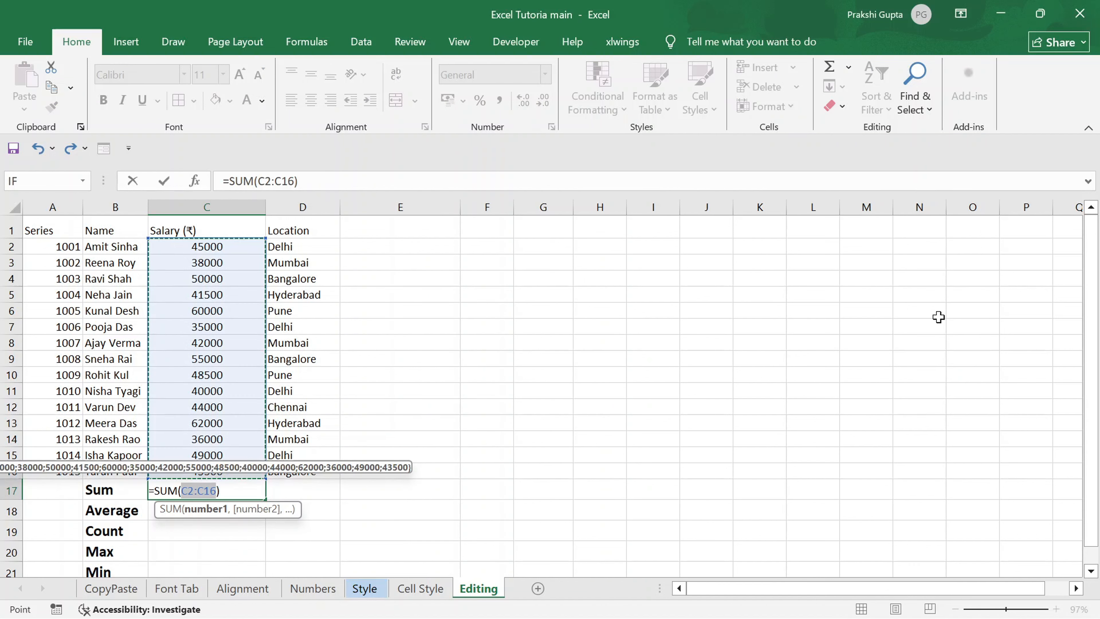
pyautogui.press('Return')
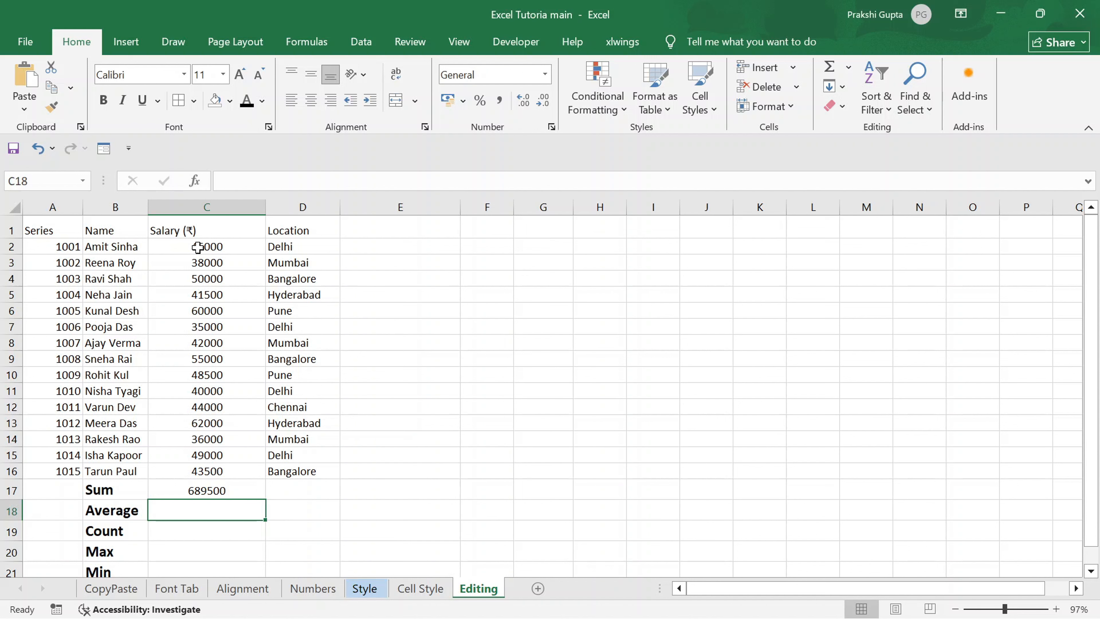
pyautogui.click(849, 68)
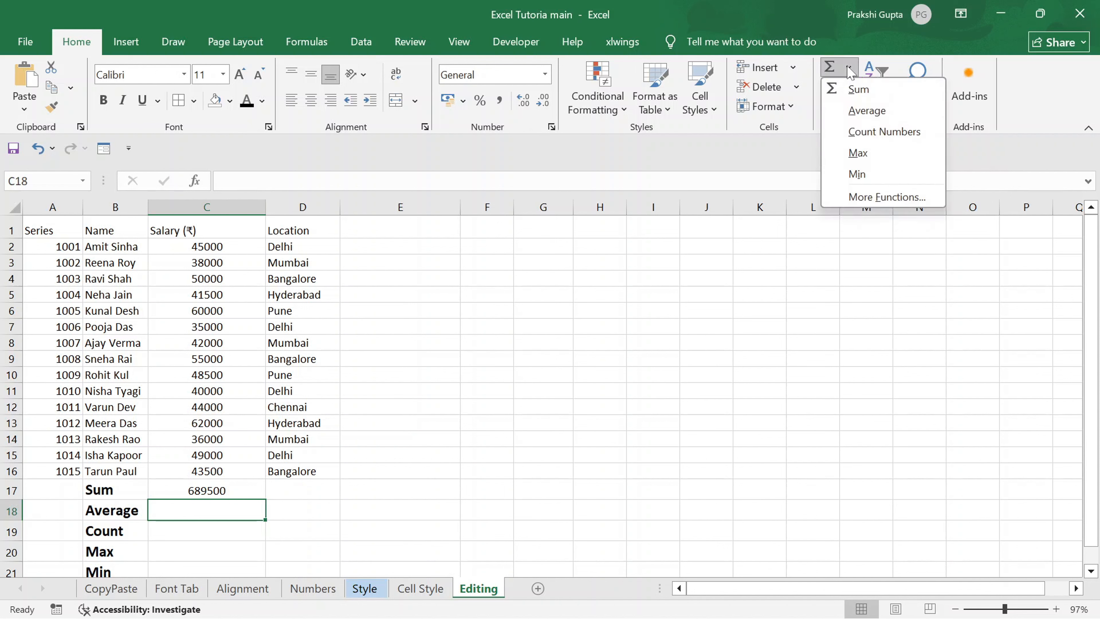
pyautogui.click(854, 113)
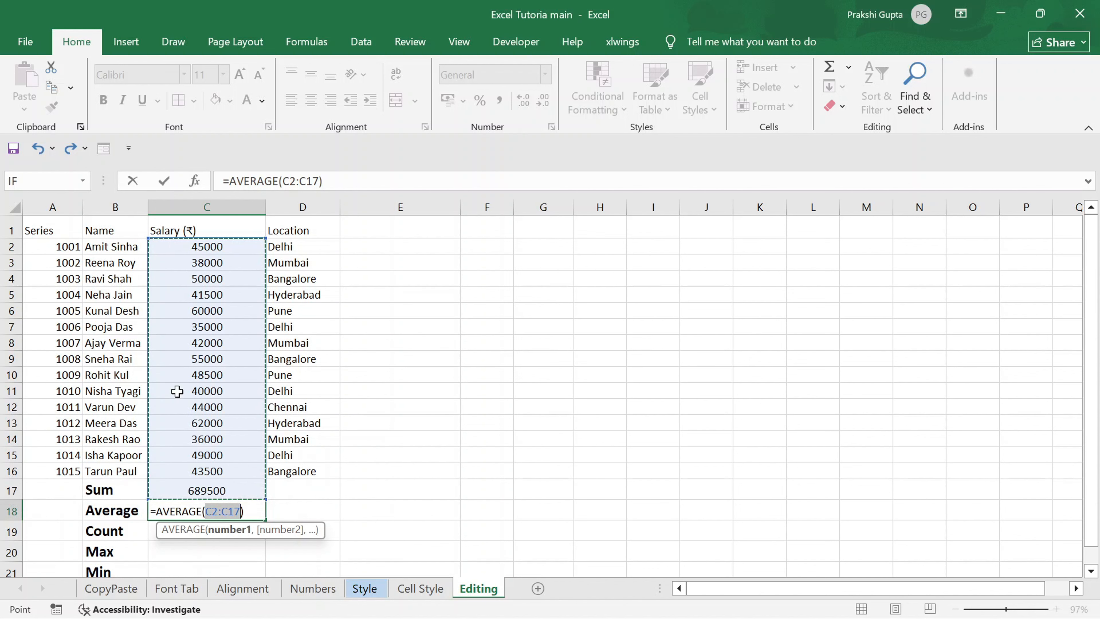
pyautogui.click(199, 484)
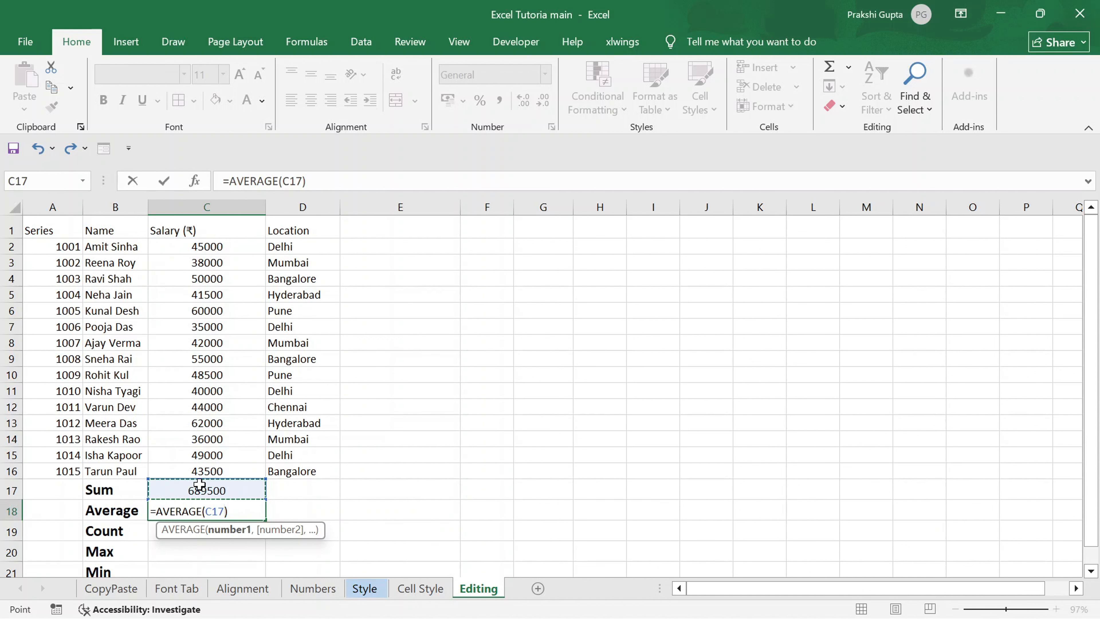
pyautogui.click(208, 246)
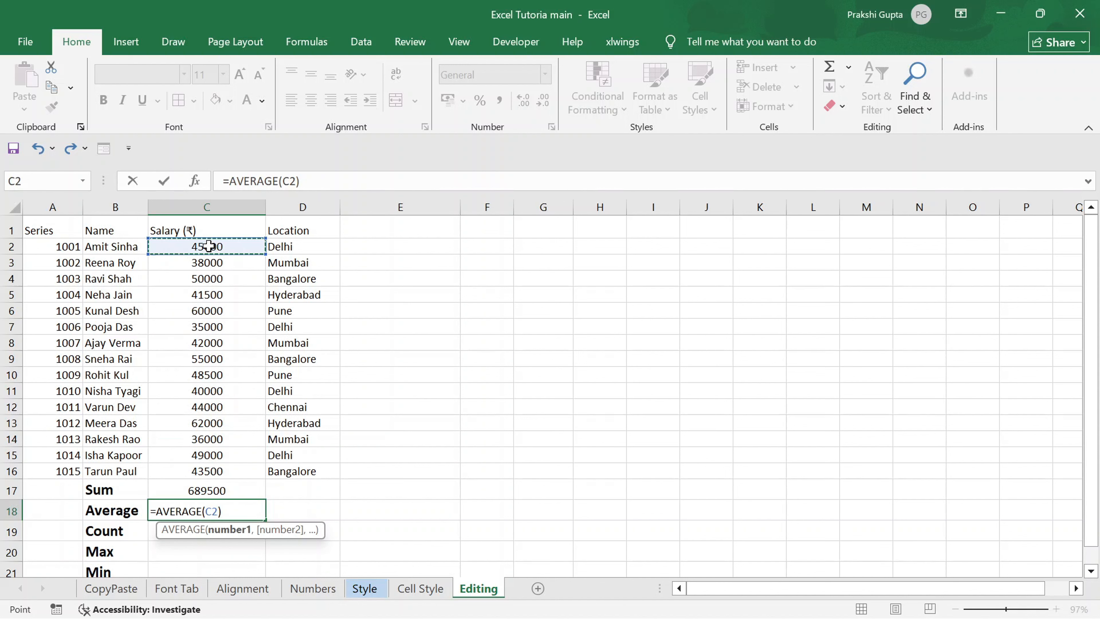
pyautogui.press('BackSpace')
pyautogui.press('BackSpace')
pyautogui.press('BackSpace')
pyautogui.press('BackSpace')
pyautogui.press('BackSpace')
pyautogui.press('BackSpace')
pyautogui.press('BackSpace')
pyautogui.press('BackSpace')
pyautogui.press('BackSpace')
pyautogui.press('BackSpace')
pyautogui.press('BackSpace')
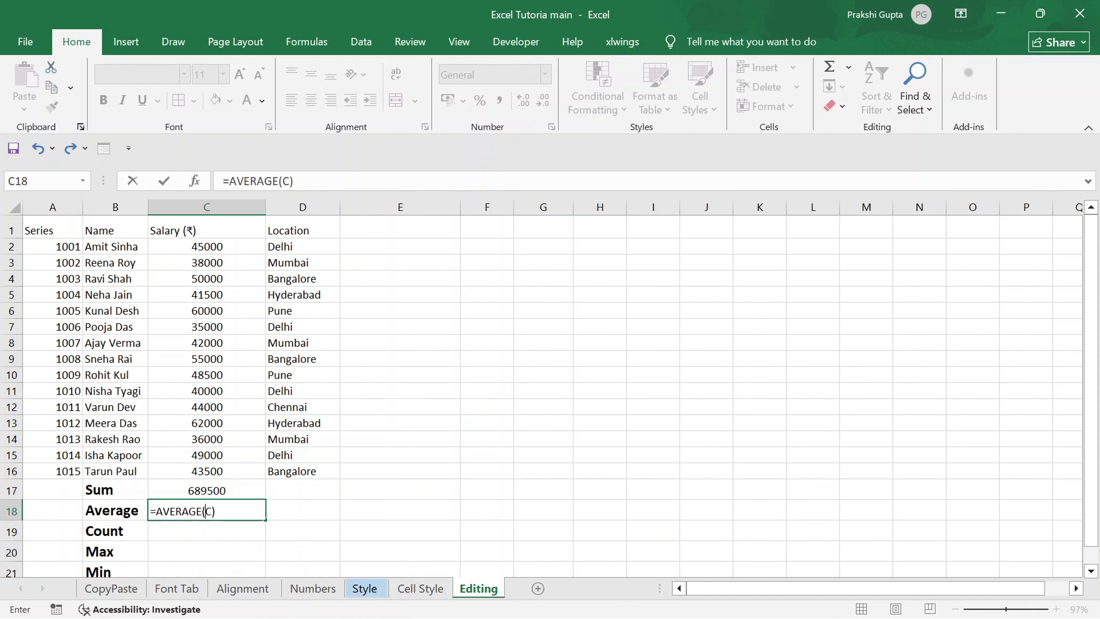
pyautogui.press('Tab')
pyautogui.click(223, 513)
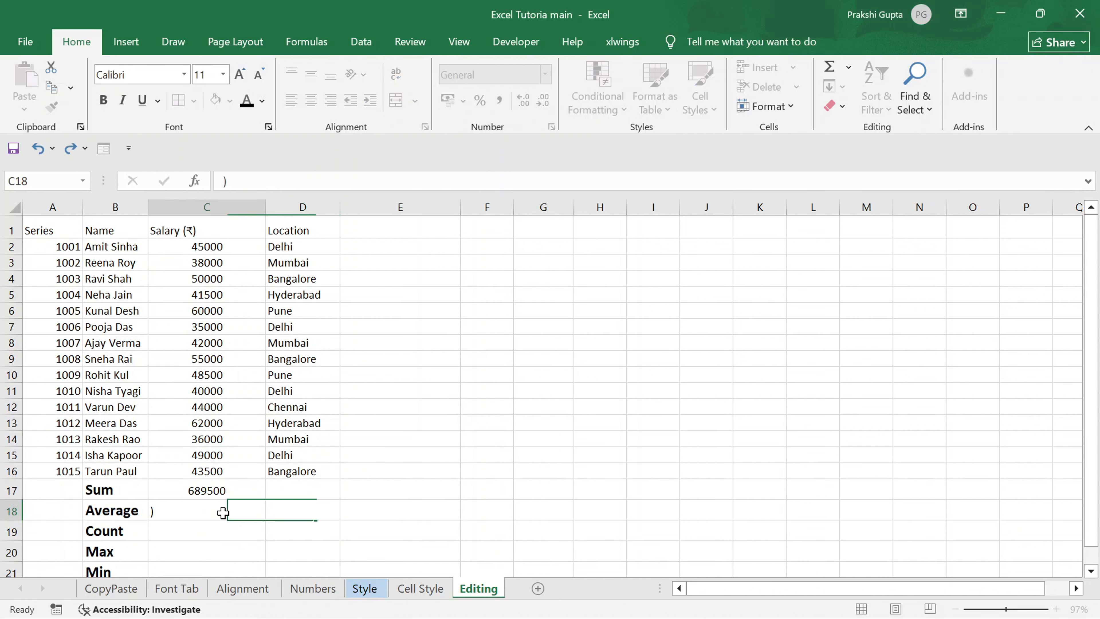
pyautogui.press('BackSpace')
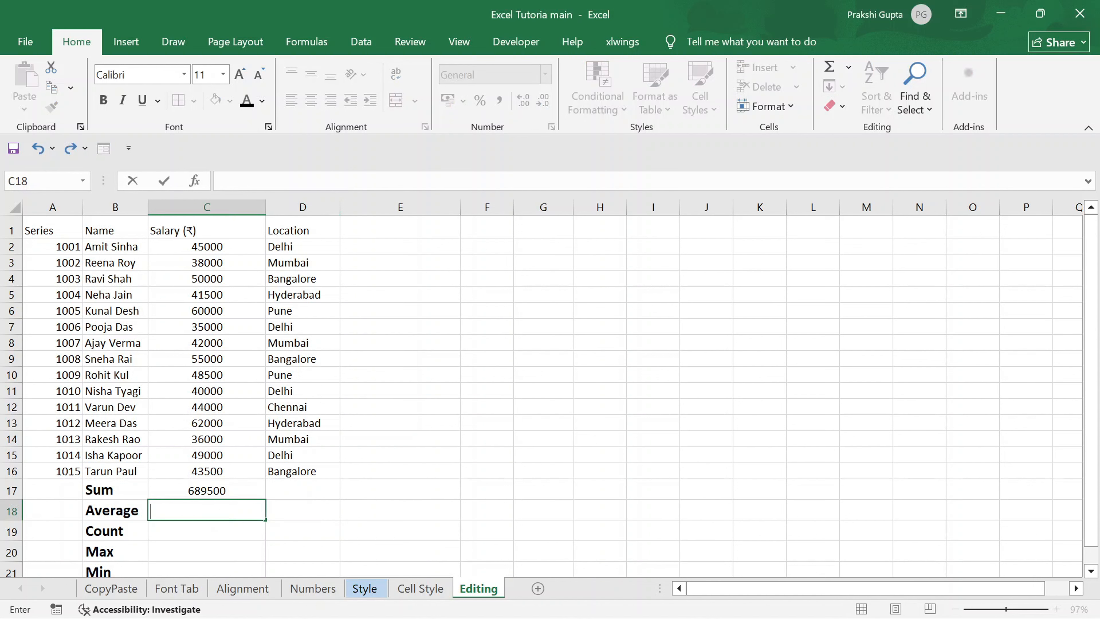
pyautogui.click(848, 67)
pyautogui.click(853, 107)
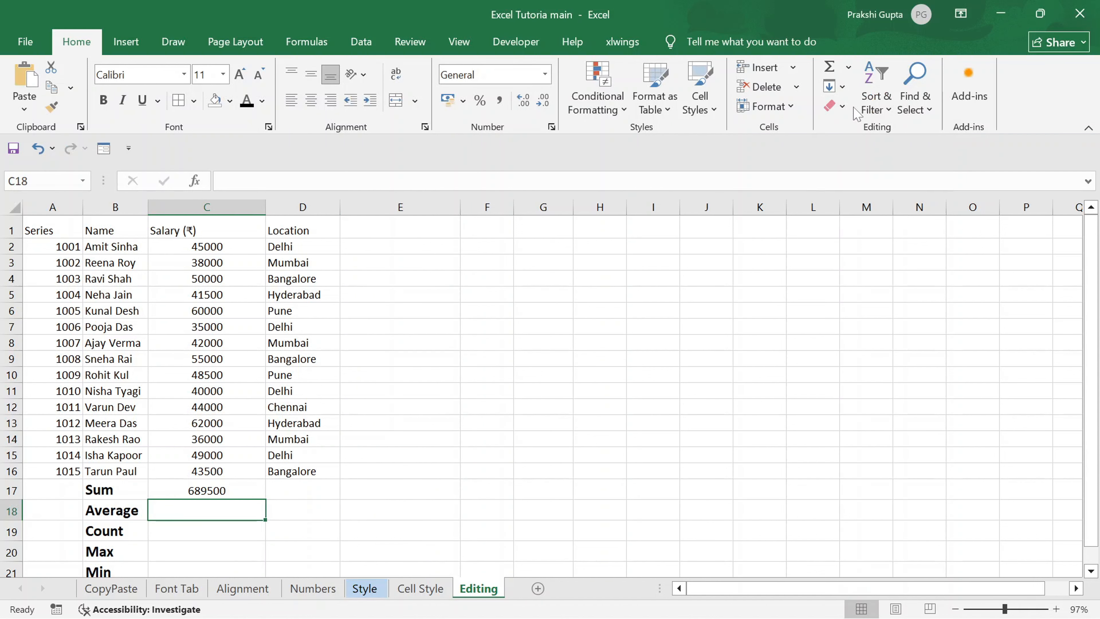
pyautogui.click(225, 342)
# Insert the Average function in cell C18 and limit its range to the salaries in C2:C16.
pyautogui.click(188, 510)
pyautogui.click(849, 68)
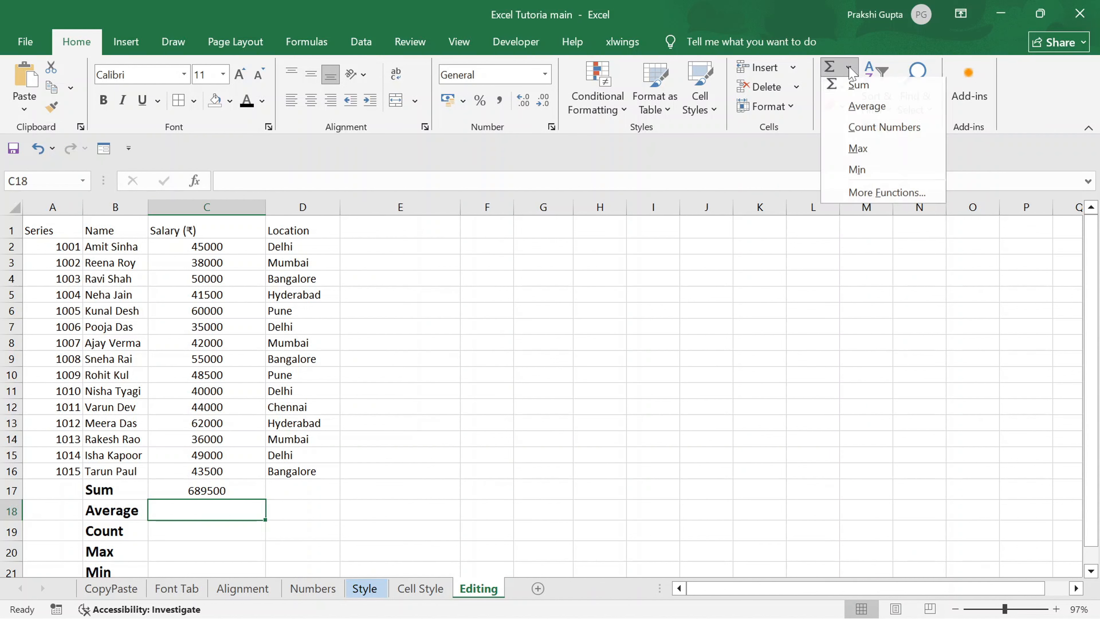
pyautogui.click(856, 107)
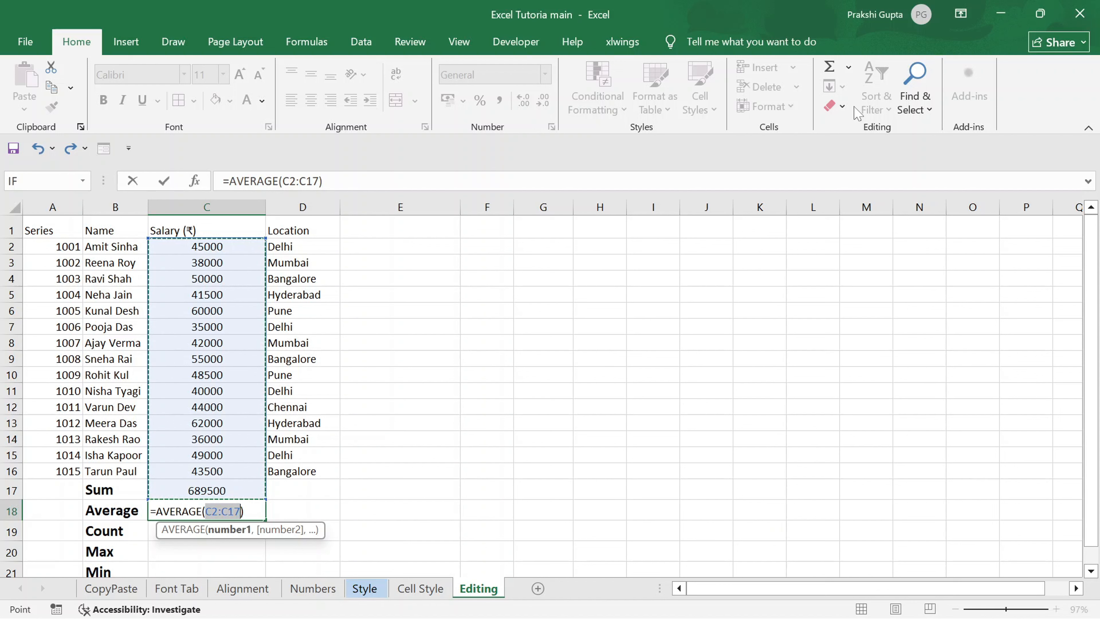
pyautogui.hotkey('shift', 'Up')
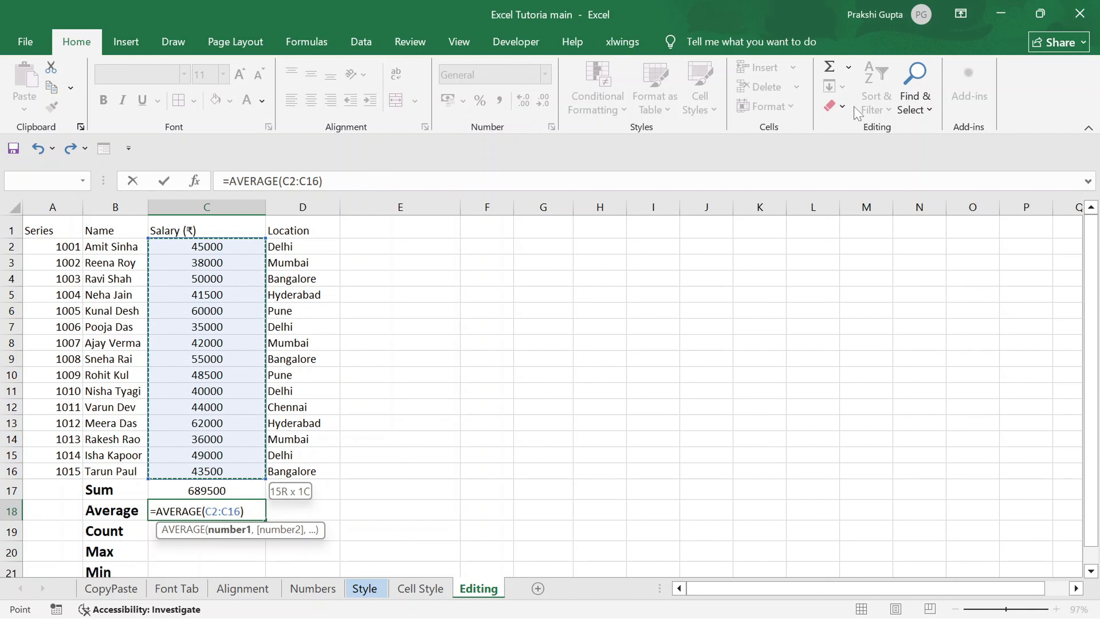
pyautogui.press('Return')
# Apply the Currency number format to the average salary in cell C18.
pyautogui.click(207, 511)
pyautogui.click(548, 75)
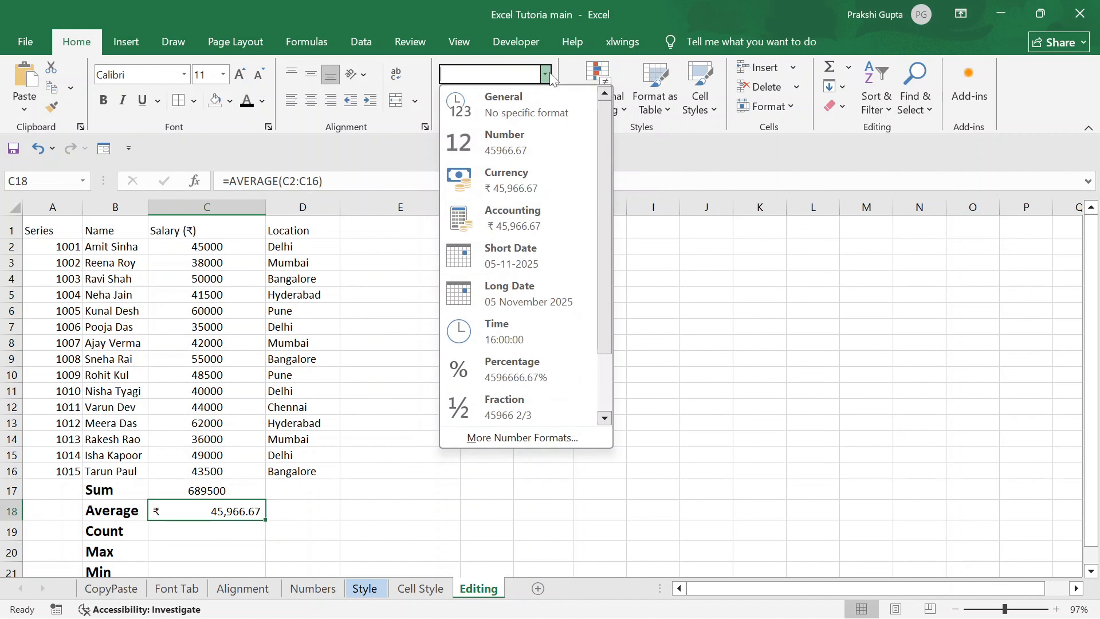
pyautogui.click(505, 173)
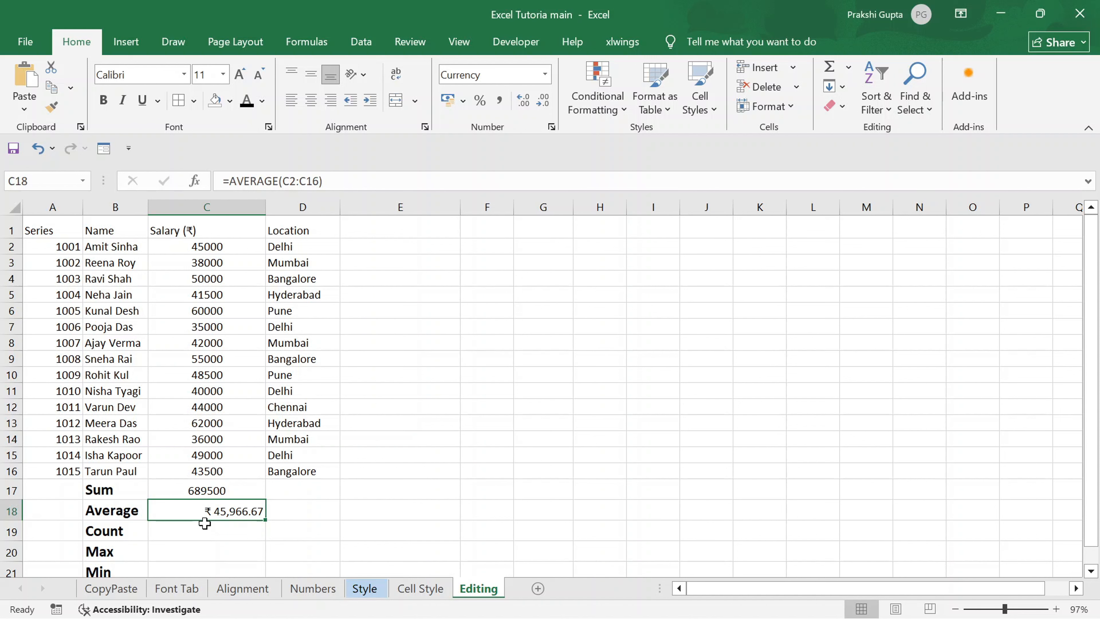
# Insert the Count Numbers function in cell C19 and limit its range to the salaries in C2:C16.
pyautogui.click(192, 537)
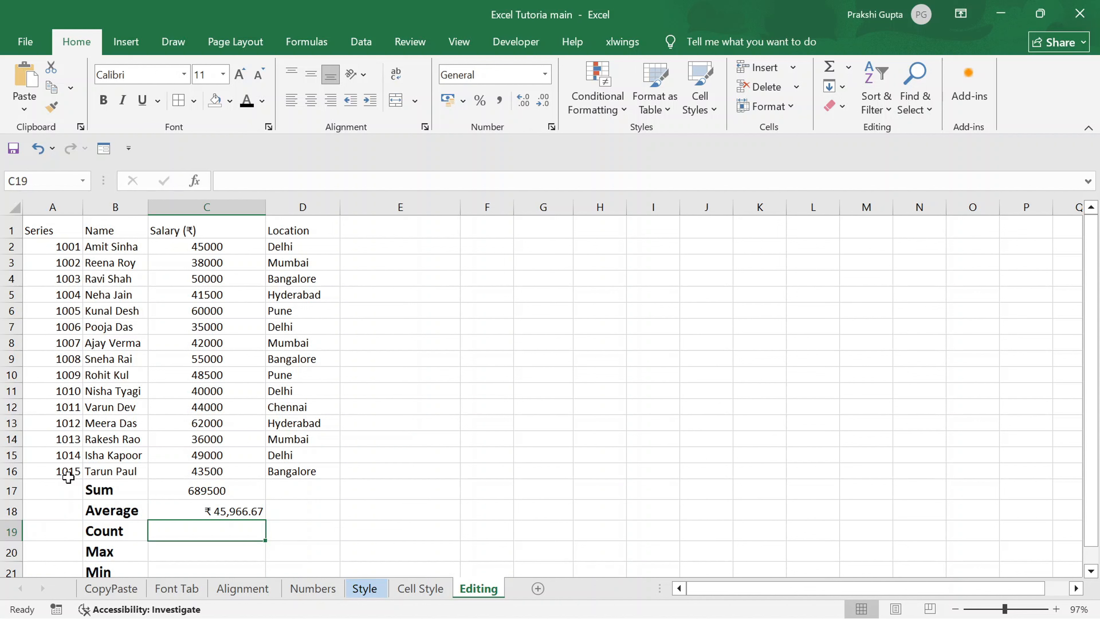
pyautogui.click(849, 68)
pyautogui.click(856, 138)
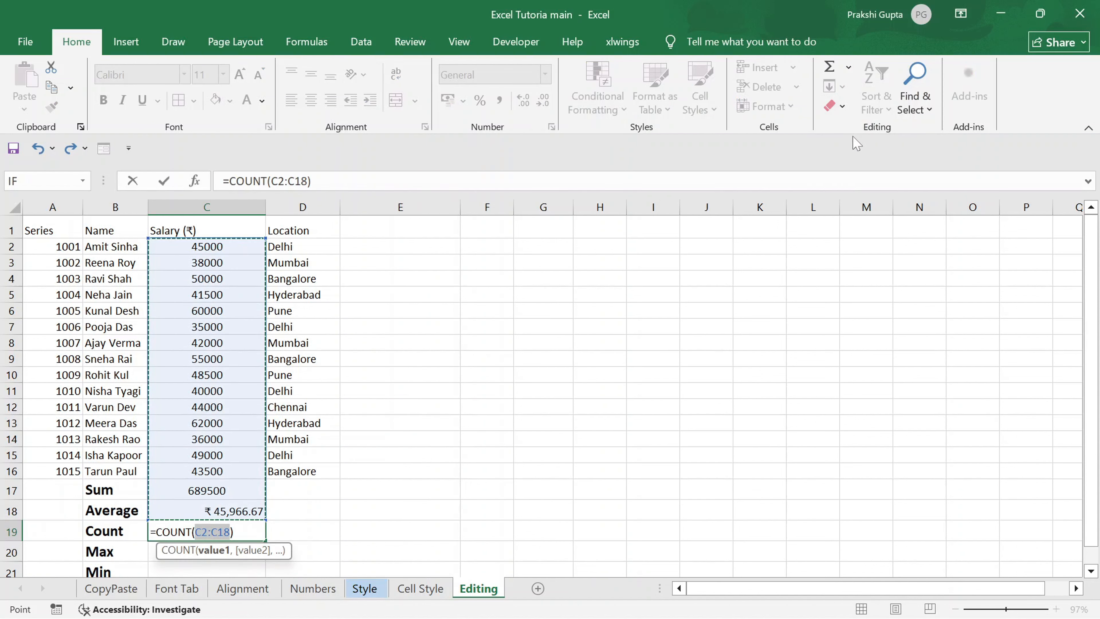
pyautogui.hotkey('shift', 'Up')
pyautogui.hotkey('shift', 'Up')
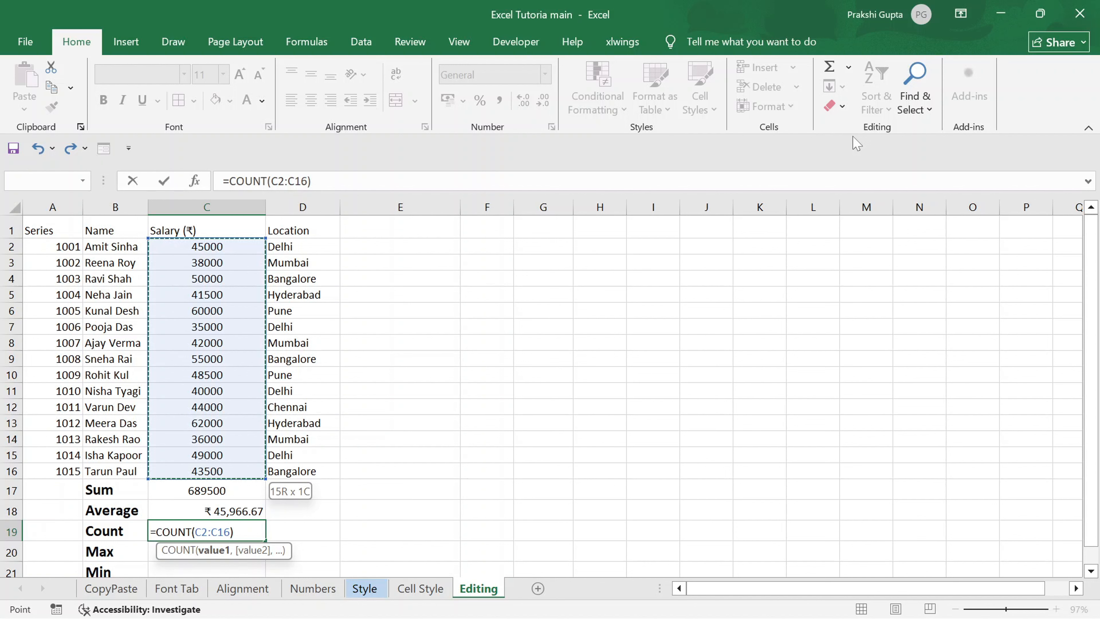
pyautogui.press('Return')
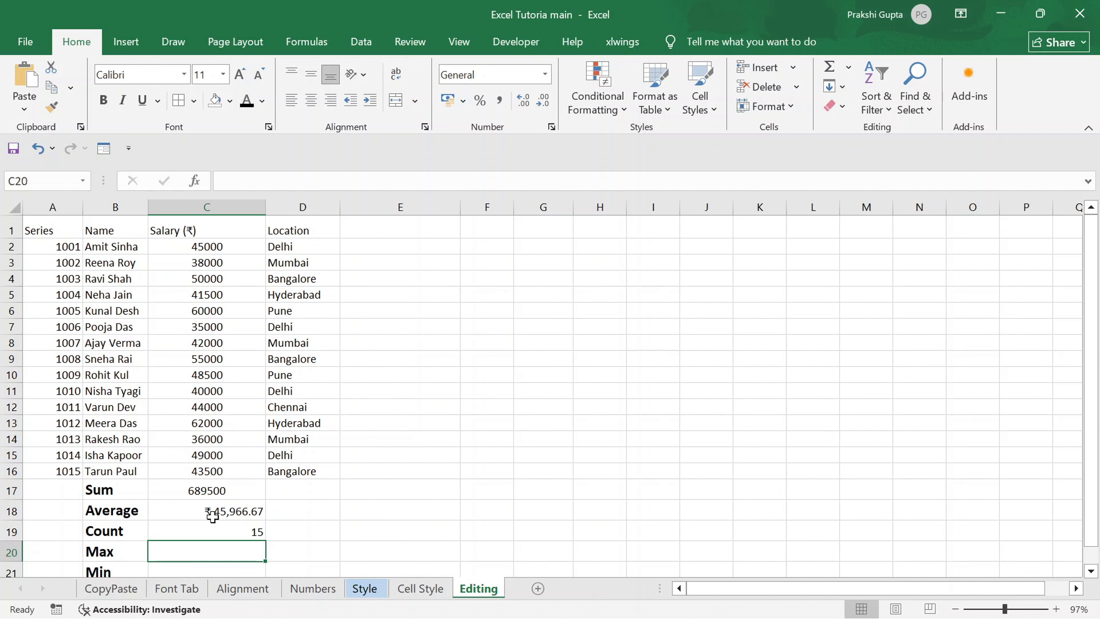
# Insert the Max function in cell C20 and limit its range to the salaries in C2:C16.
pyautogui.click(848, 67)
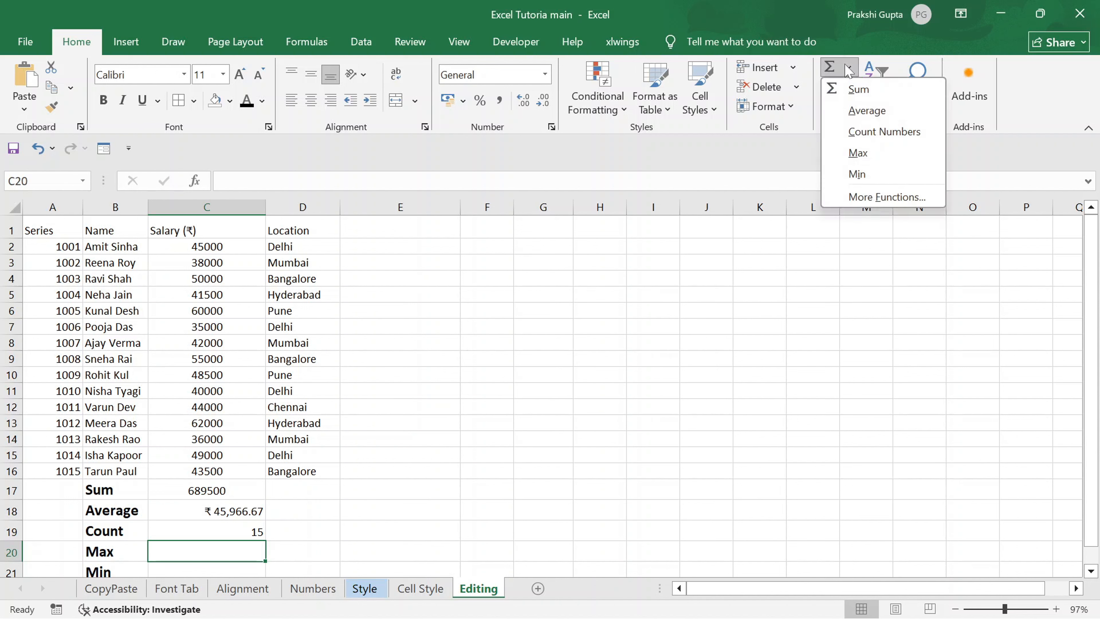
pyautogui.click(855, 152)
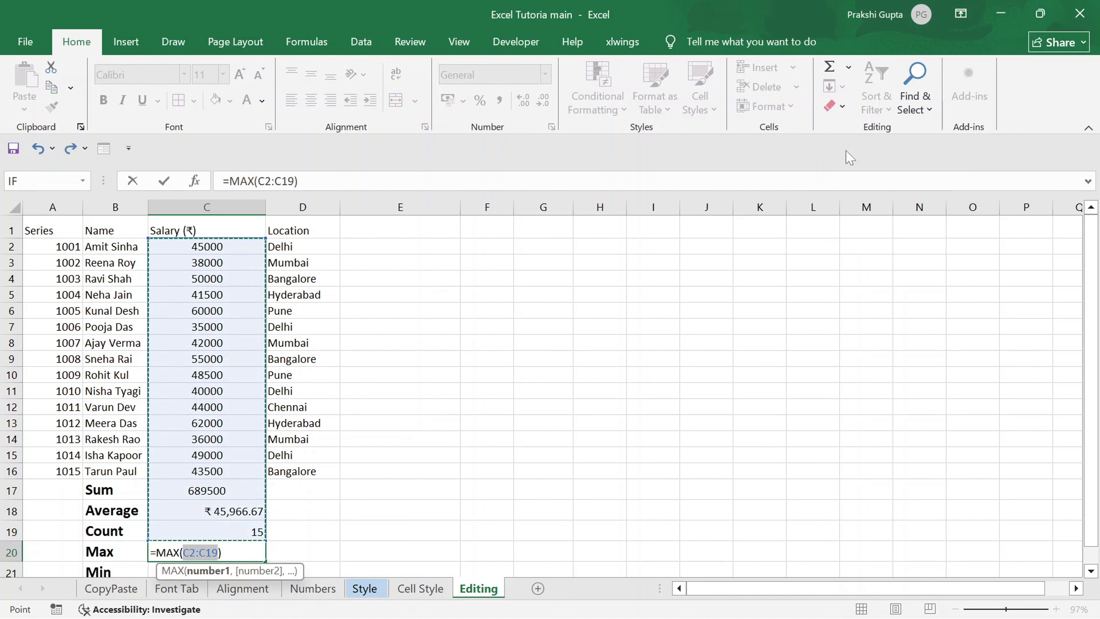
pyautogui.hotkey('shift', 'Up')
pyautogui.hotkey('shift', 'Up')
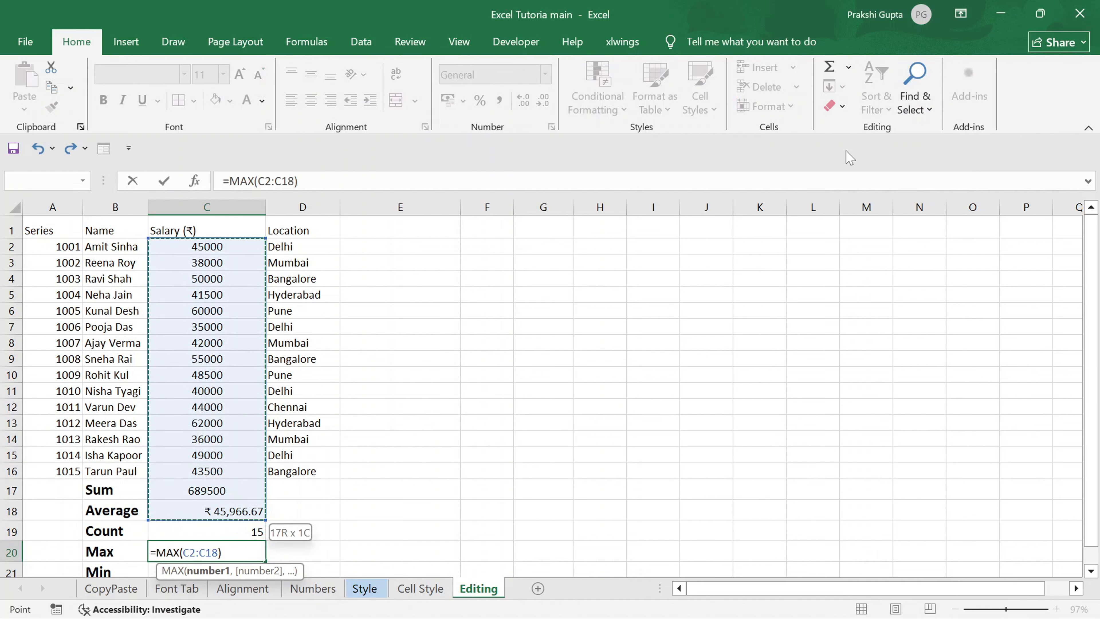
pyautogui.hotkey('shift', 'Up')
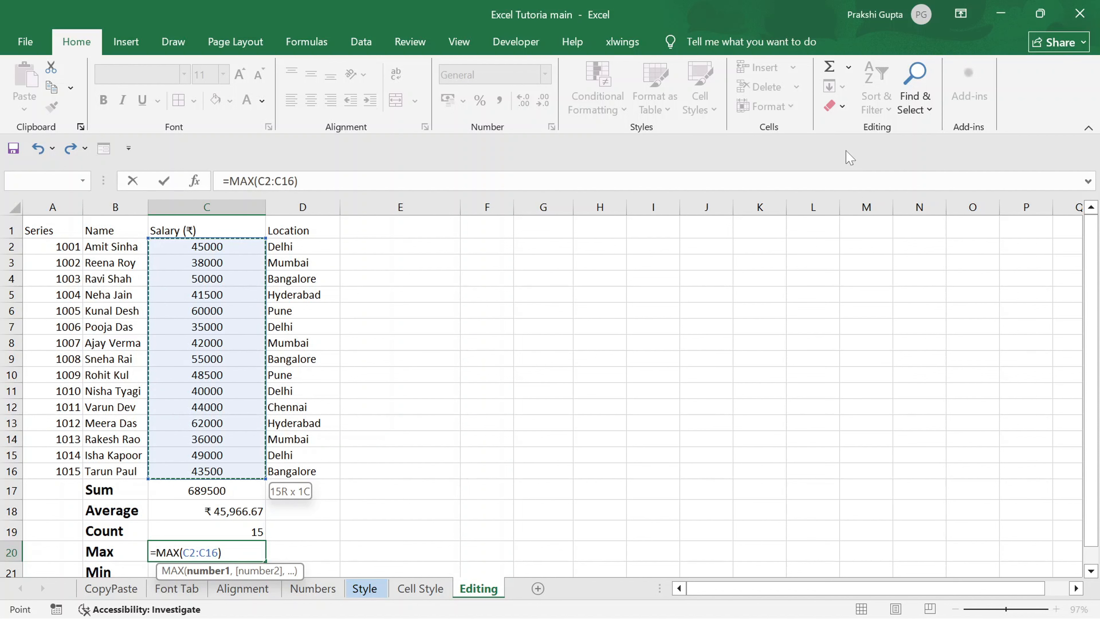
pyautogui.press('Return')
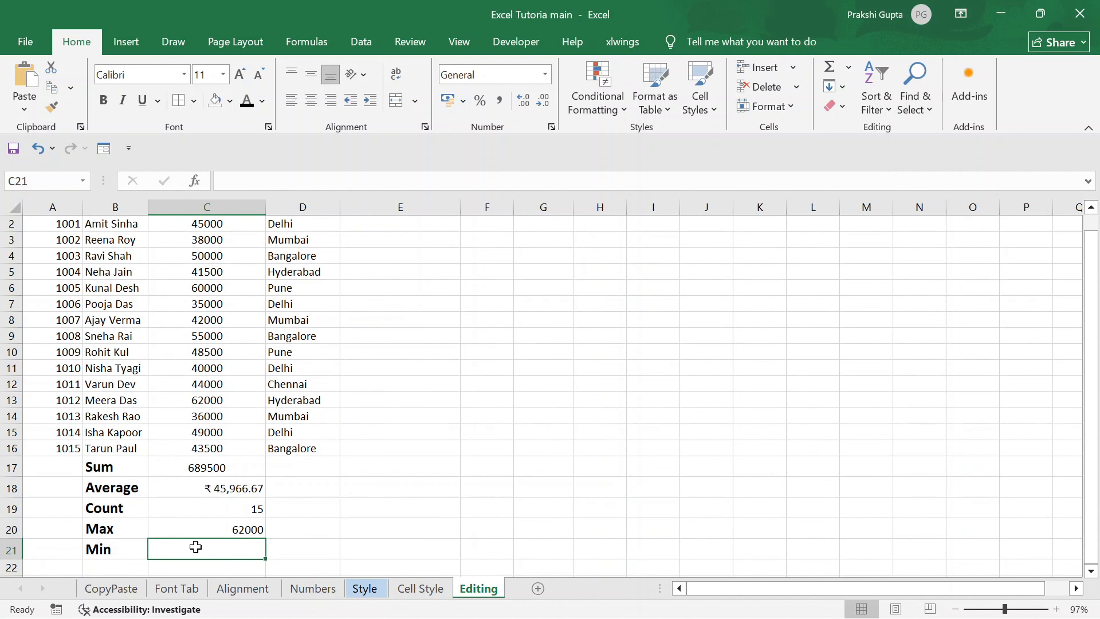
# Insert the Min function in cell C21 and limit its range to the salaries in C2:C16.
pyautogui.click(849, 67)
pyautogui.click(855, 152)
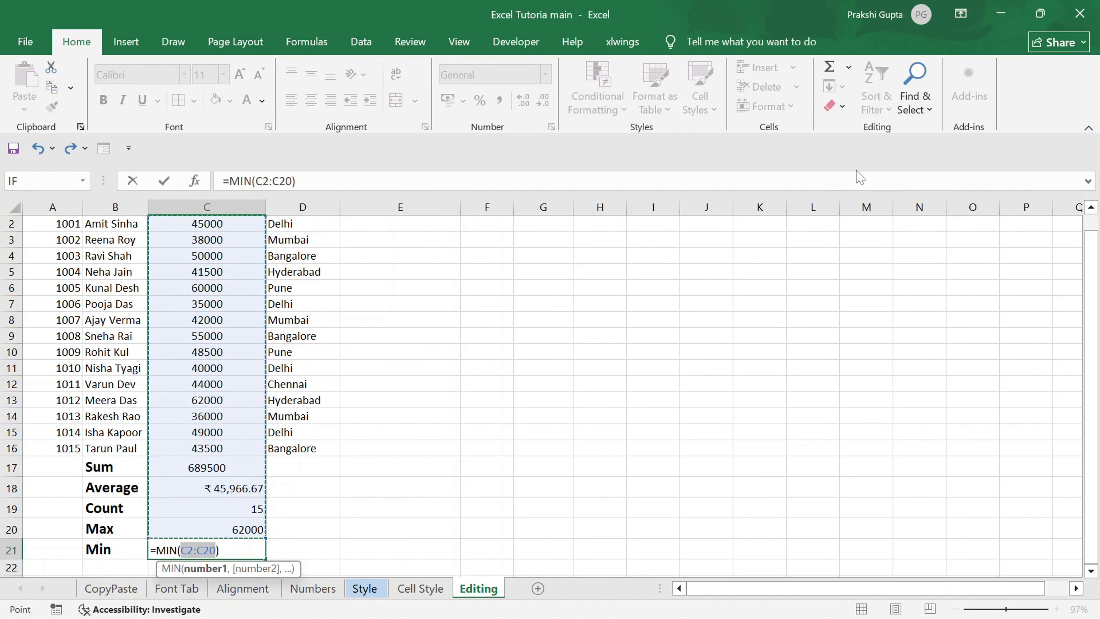
pyautogui.hotkey('shift', 'Up')
pyautogui.hotkey('shift', 'Up')
pyautogui.hotkey('shift', 'Up')
pyautogui.hotkey('shift', 'Up')
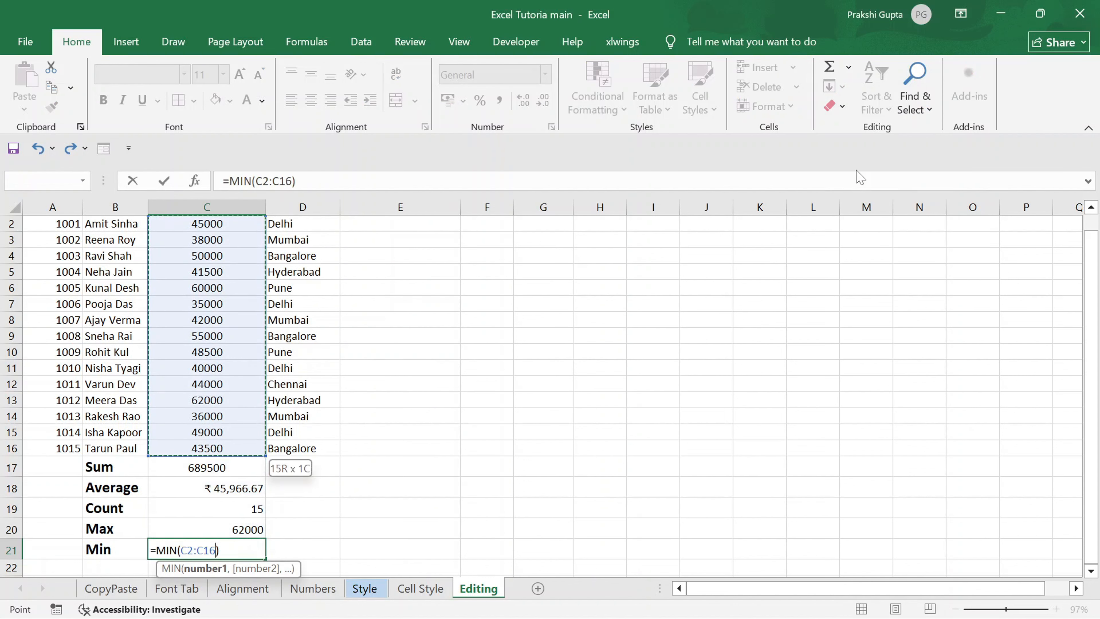
pyautogui.press('Return')
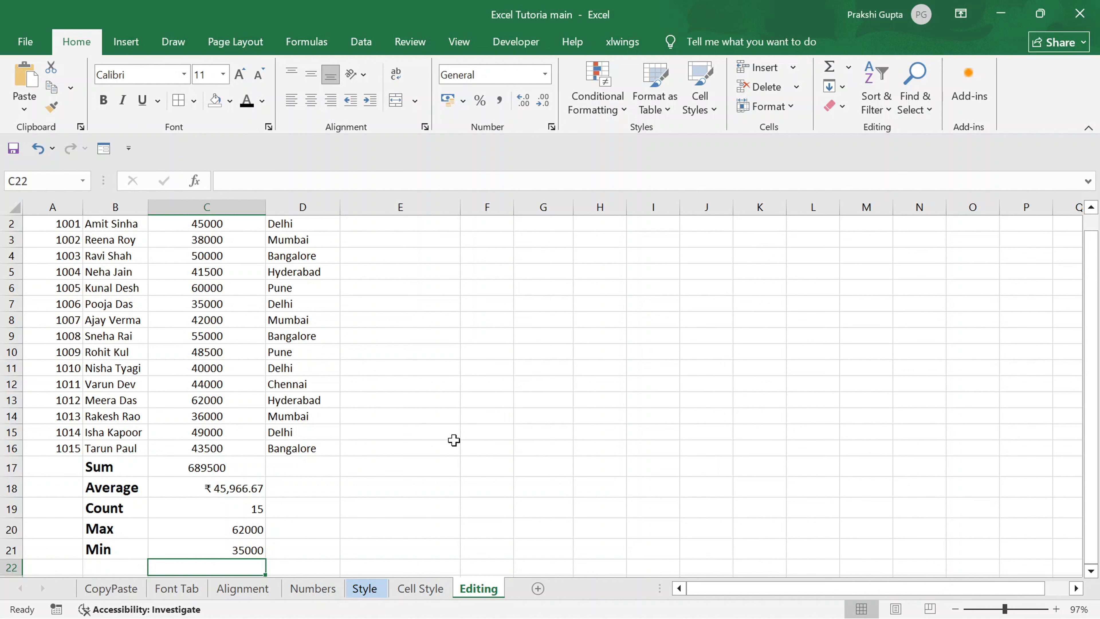
# Enter Delhi in cell E2 beside the first location.
pyautogui.scroll(1, 309, 366)
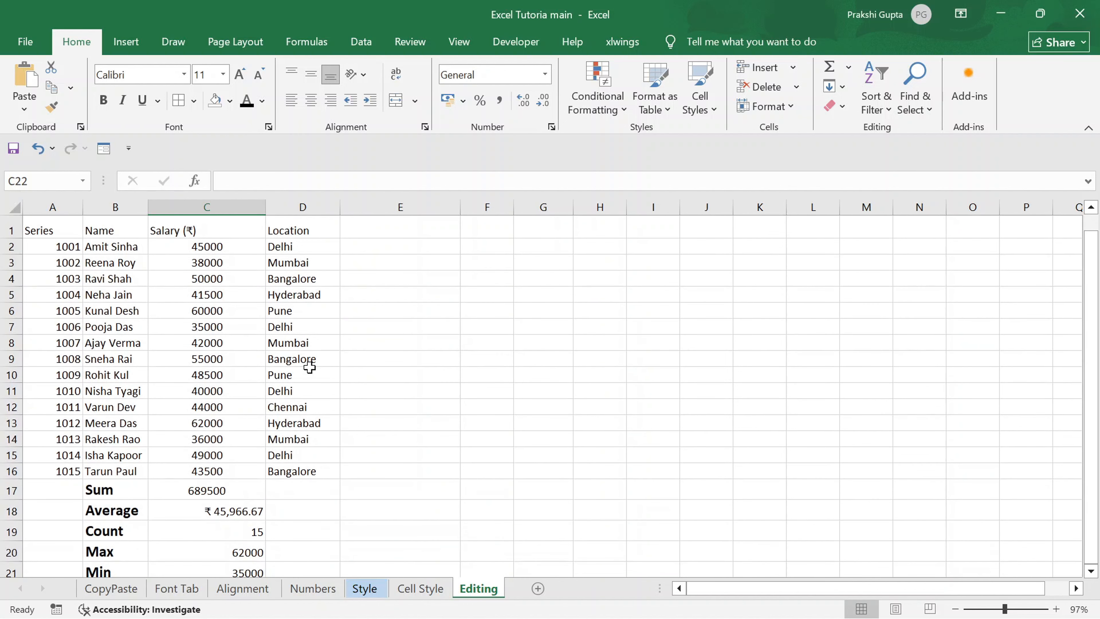
pyautogui.click(845, 88)
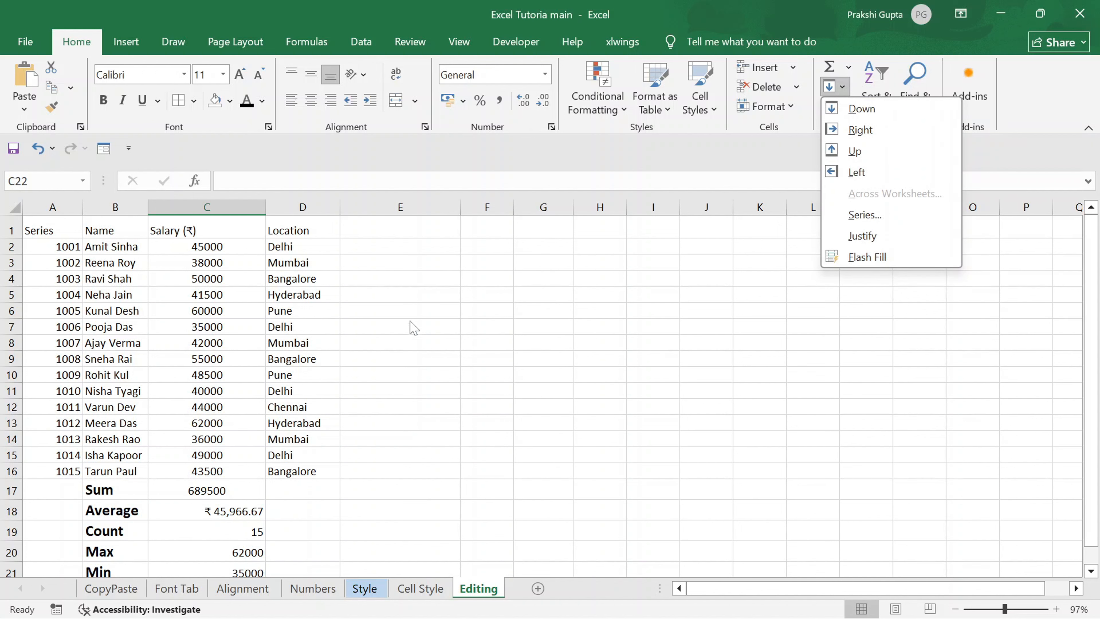
pyautogui.click(369, 242)
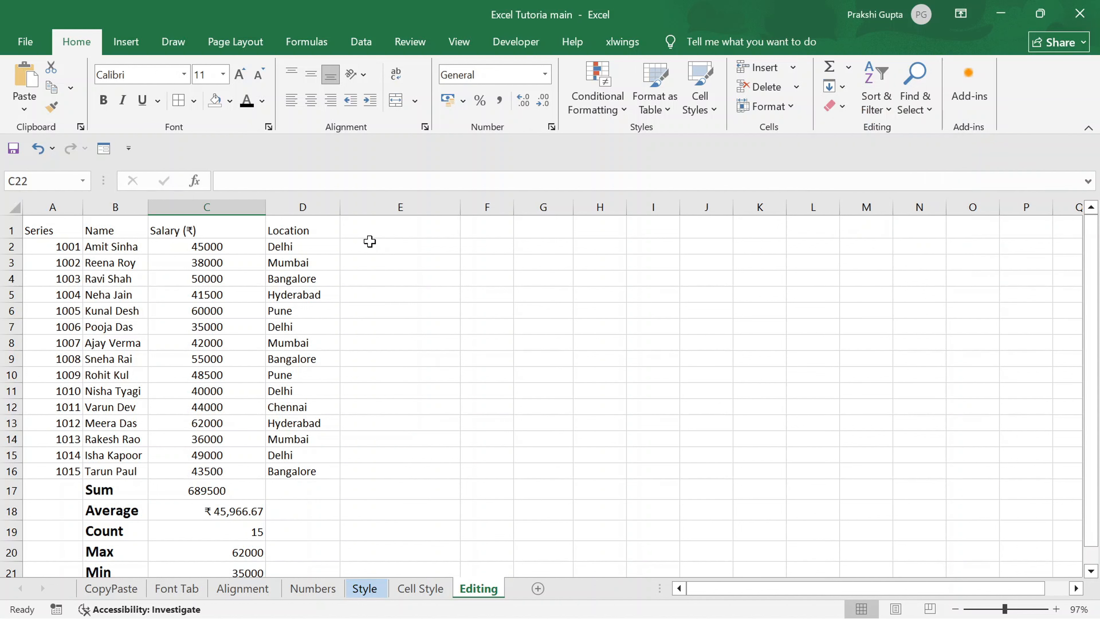
pyautogui.click(369, 242)
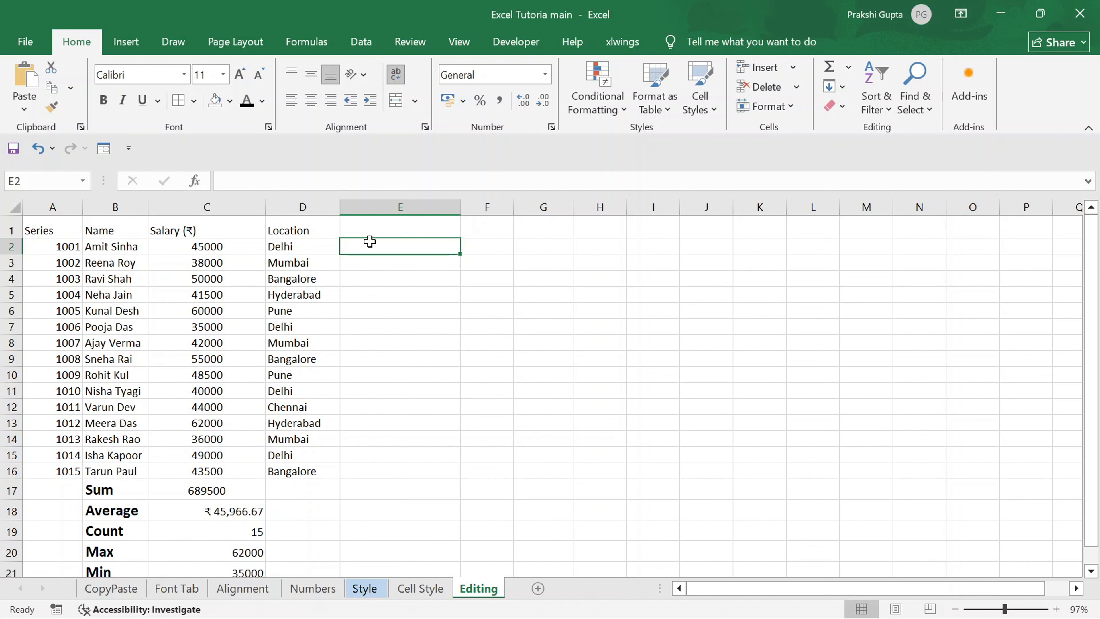
pyautogui.write('Delhi')
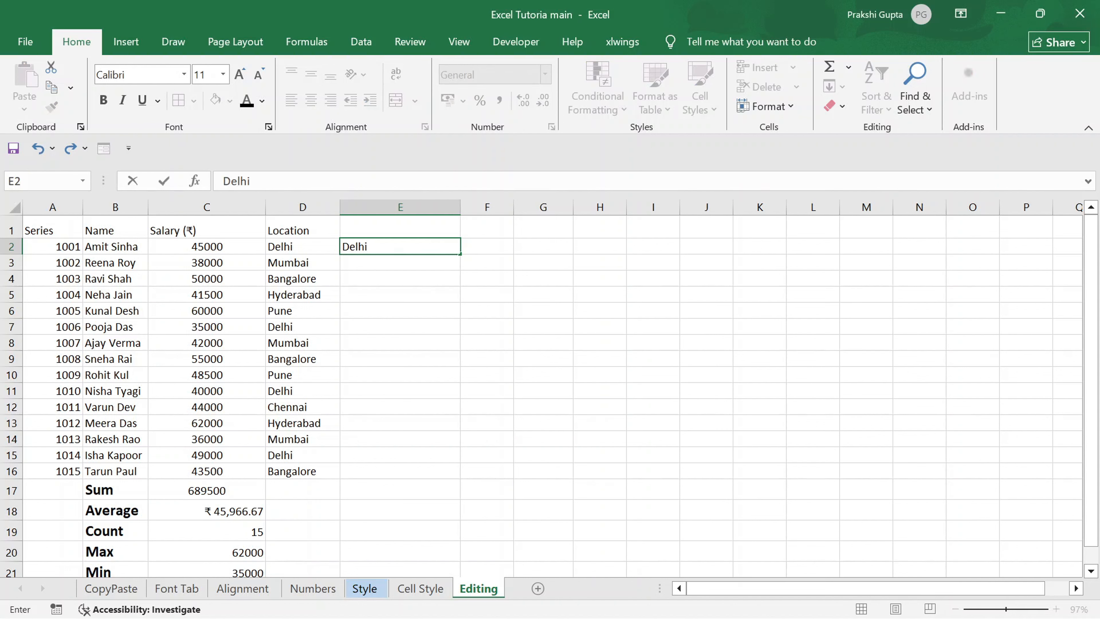
pyautogui.press('Return')
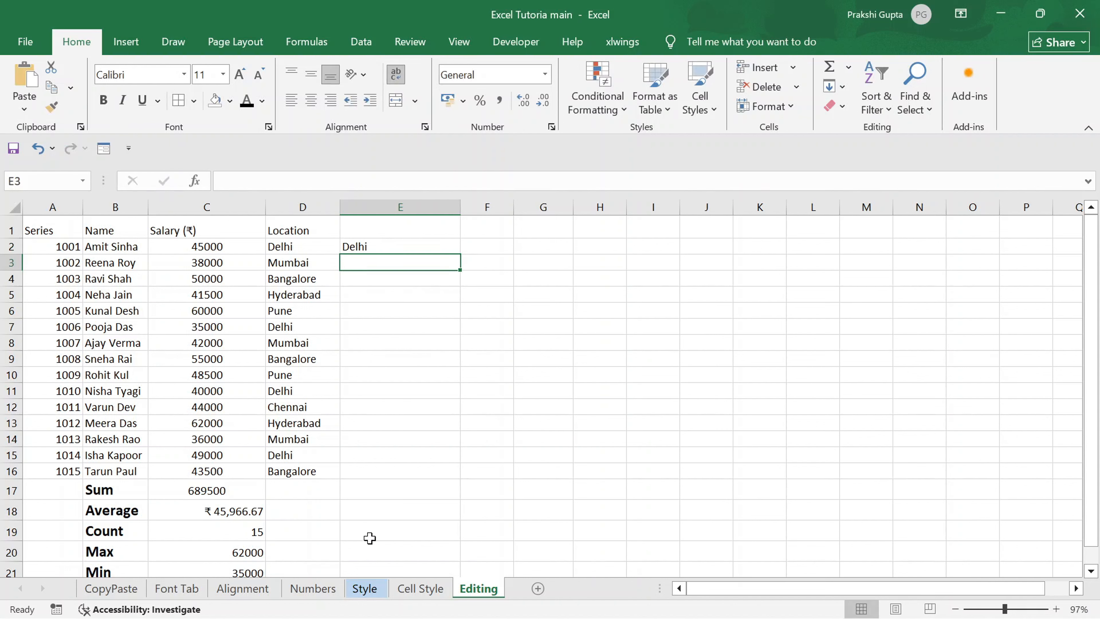
# Fill Delhi downward from cell E2 through E16.
pyautogui.click(357, 246)
pyautogui.hotkey('shift', 'Down')
pyautogui.hotkey('shift', 'Down')
pyautogui.hotkey('shift', 'Down')
pyautogui.hotkey('shift', 'Down')
pyautogui.hotkey('shift', 'Down')
pyautogui.hotkey('shift', 'Down')
pyautogui.hotkey('shift', 'Down')
pyautogui.hotkey('shift', 'Down')
pyautogui.hotkey('shift', 'Down')
pyautogui.hotkey('shift', 'Down')
pyautogui.hotkey('shift', 'Down')
pyautogui.hotkey('shift', 'Down')
pyautogui.hotkey('shift', 'Down')
pyautogui.hotkey('shift', 'Down')
pyautogui.hotkey('shift', 'Down')
pyautogui.hotkey('shift', 'Down')
pyautogui.hotkey('shift', 'Down')
pyautogui.hotkey('shift', 'Down')
pyautogui.hotkey('shift', 'Down')
pyautogui.hotkey('shift', 'Up')
pyautogui.hotkey('shift', 'Up')
pyautogui.hotkey('shift', 'Up')
pyautogui.hotkey('shift', 'Up')
pyautogui.hotkey('shift', 'Up')
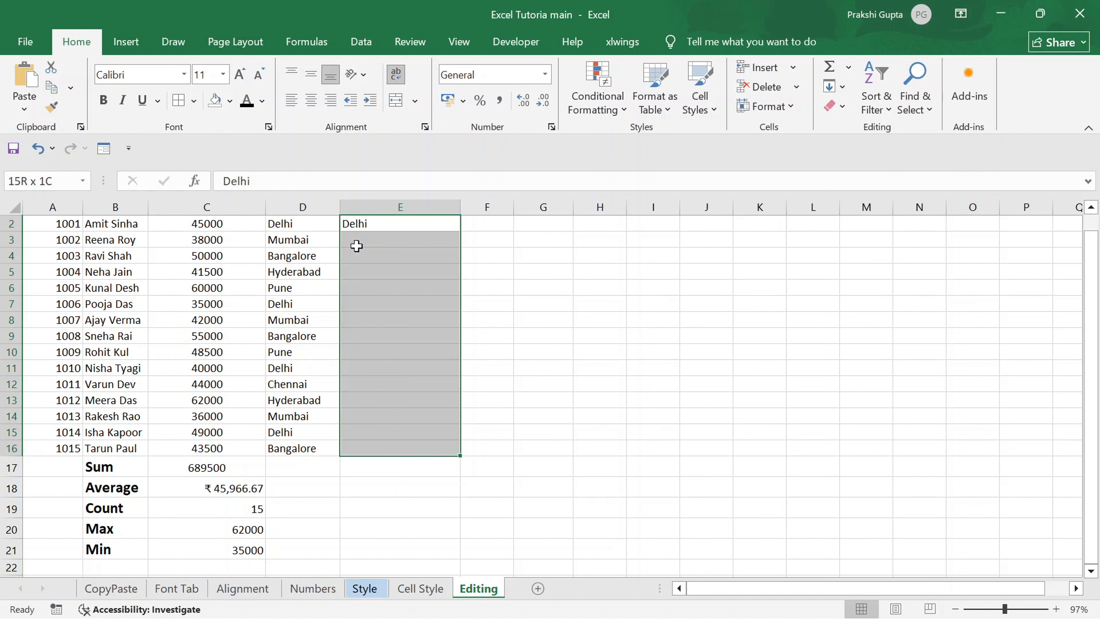
pyautogui.hotkey('ctrl', 'e')
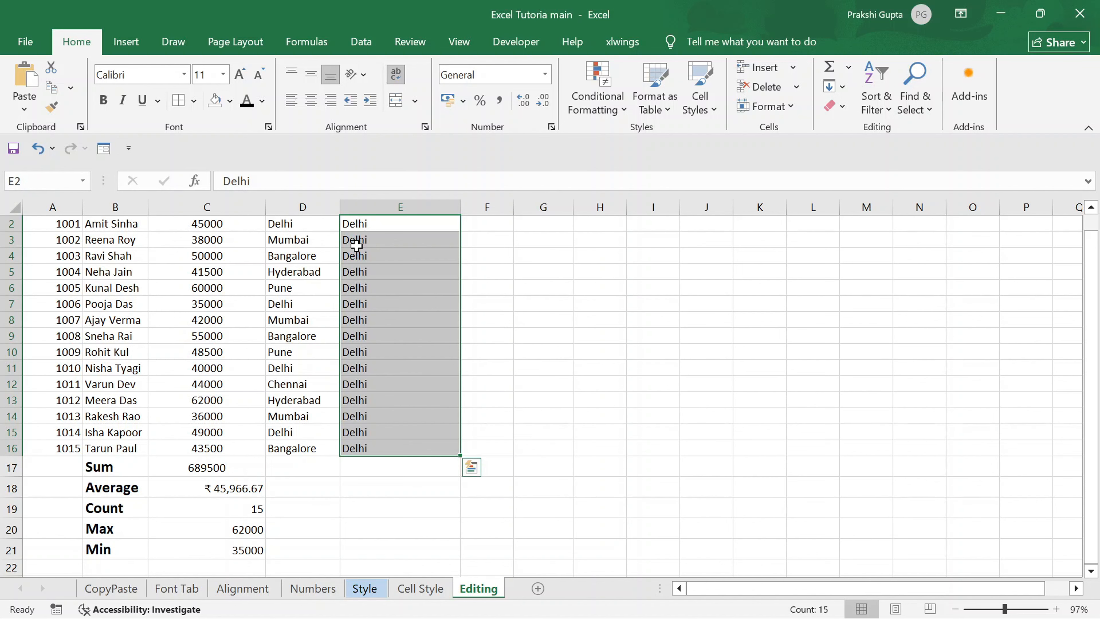
pyautogui.scroll(1, 384, 243)
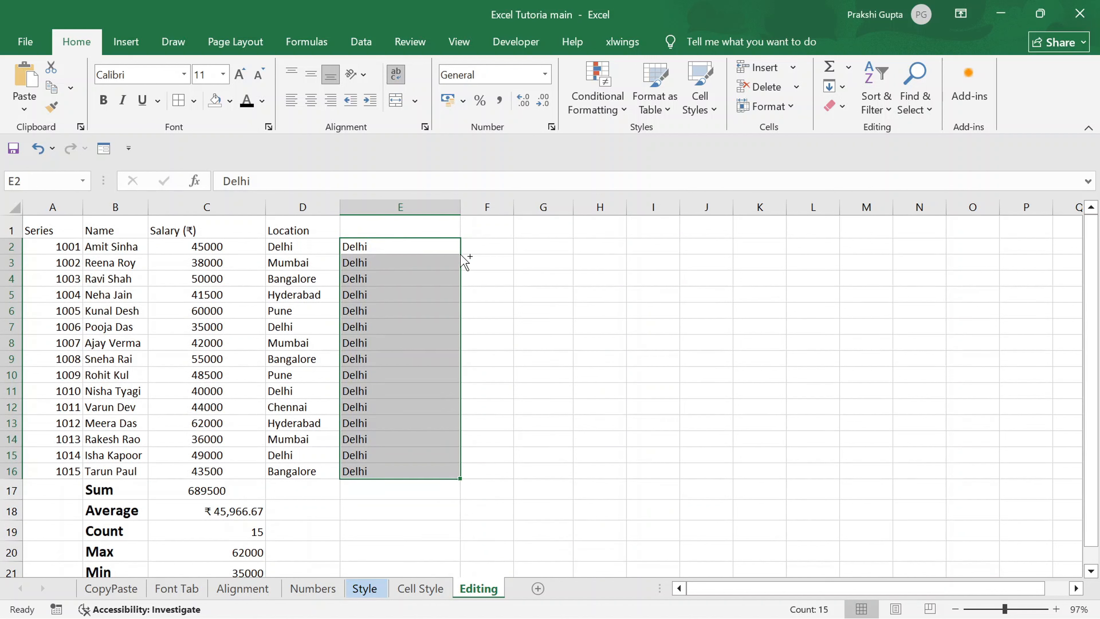
# Undo the downward fill and the Delhi entry in column E.
pyautogui.hotkey('ctrl', 'z')
pyautogui.hotkey('ctrl', 'z')
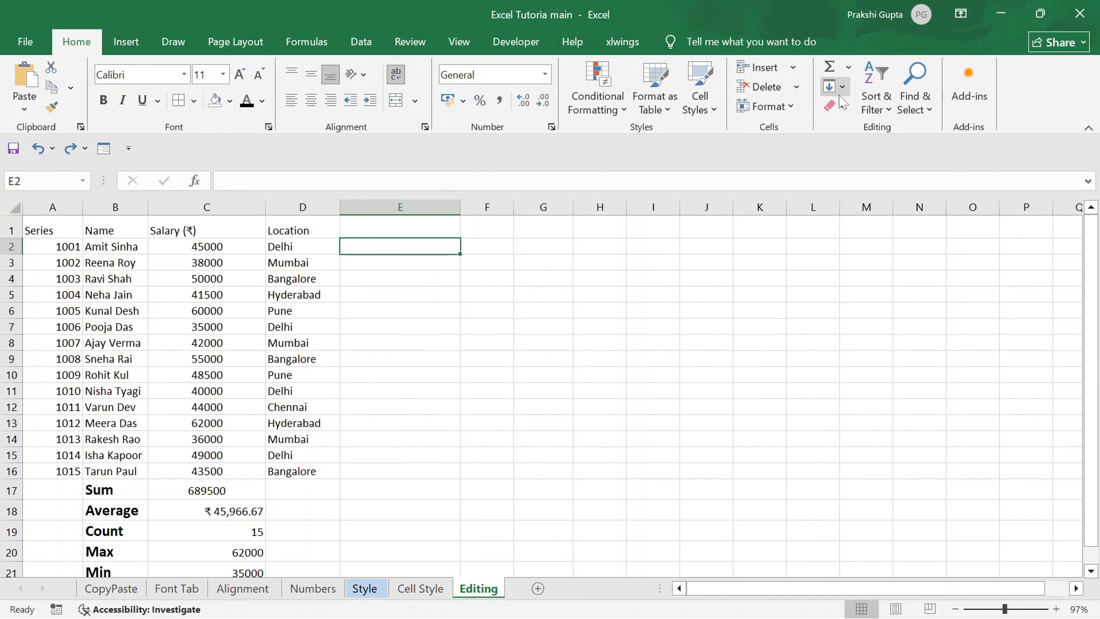
pyautogui.click(842, 87)
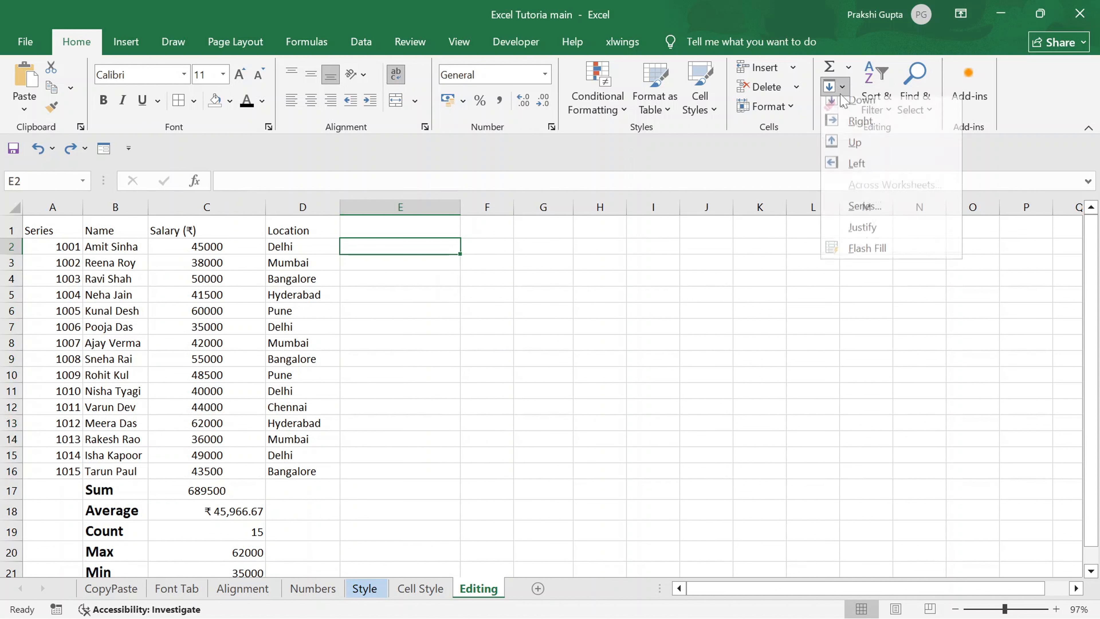
pyautogui.click(306, 241)
pyautogui.click(307, 244)
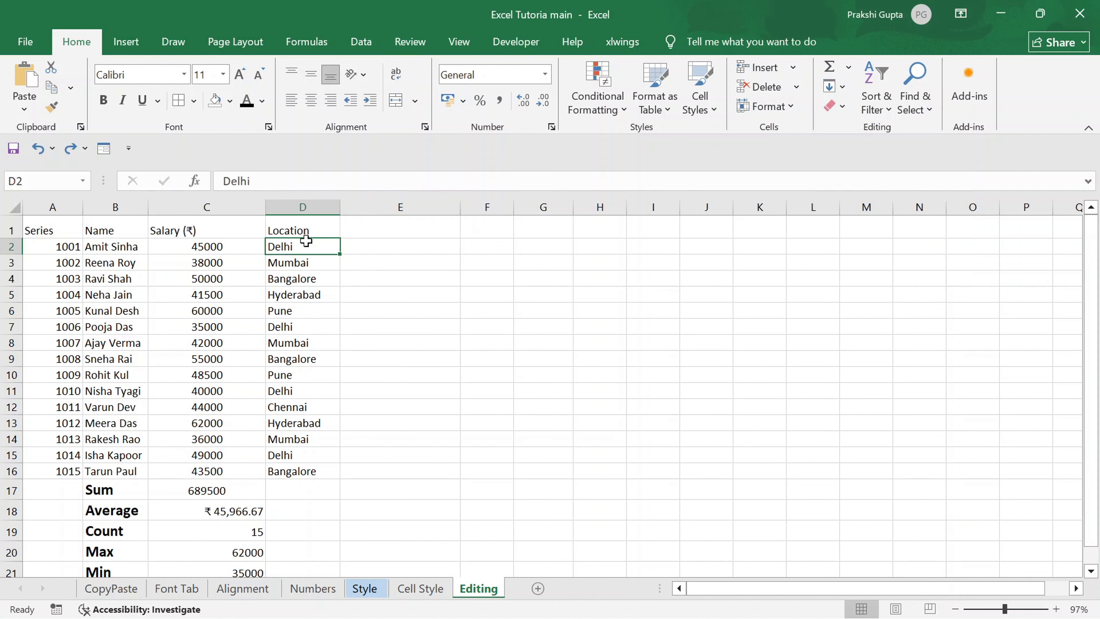
pyautogui.click(304, 237)
# Fill the Location header and entries from D1:D16 rightward into E1:E16.
pyautogui.click(387, 231)
pyautogui.hotkey('ctrl', 'space')
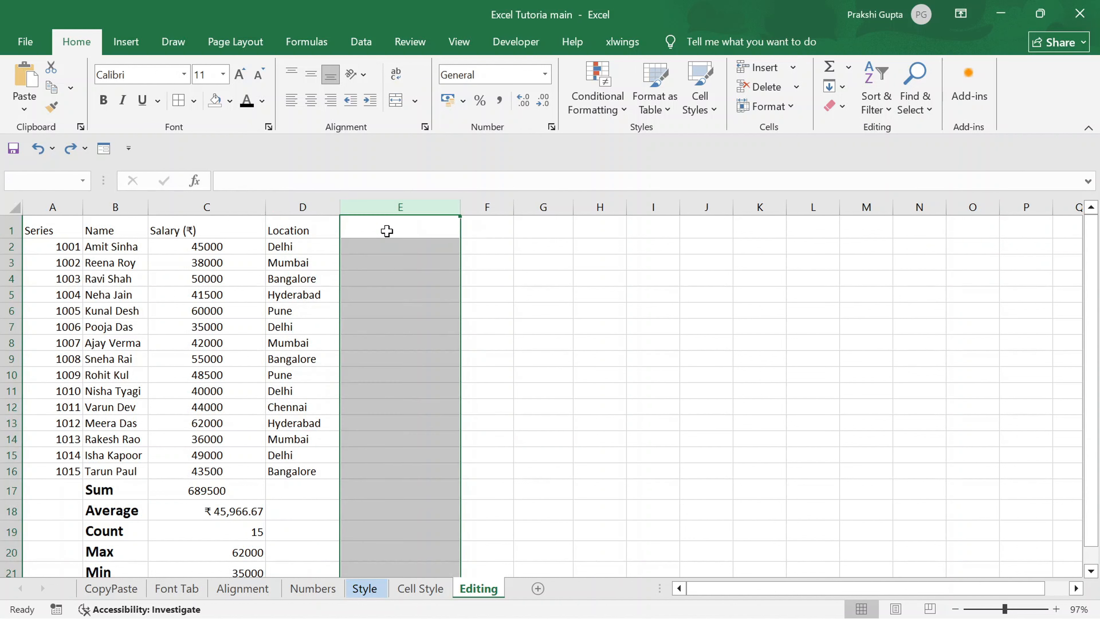
pyautogui.click(386, 231)
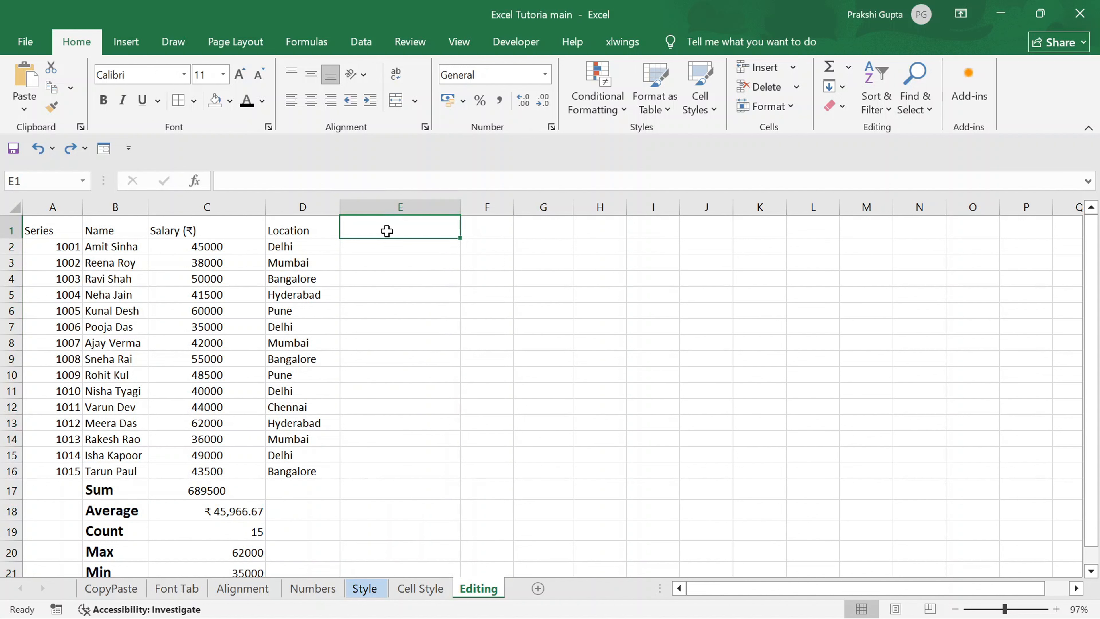
pyautogui.press('Left')
pyautogui.hotkey('ctrl', 'Down')
pyautogui.press('Right')
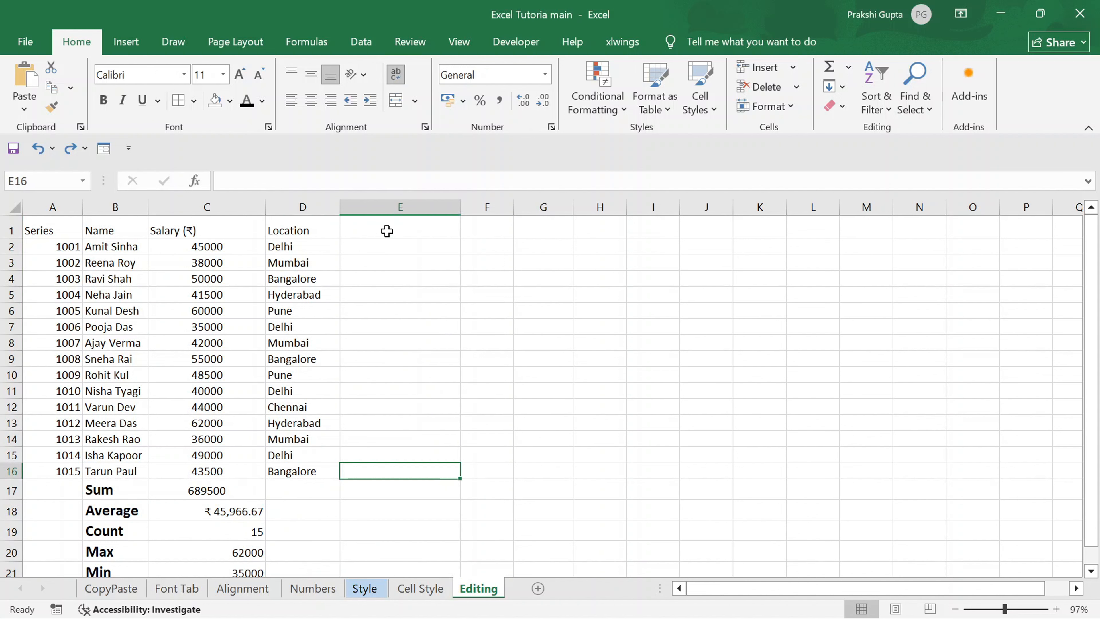
pyautogui.hotkey('ctrl', 'shift', 'Up')
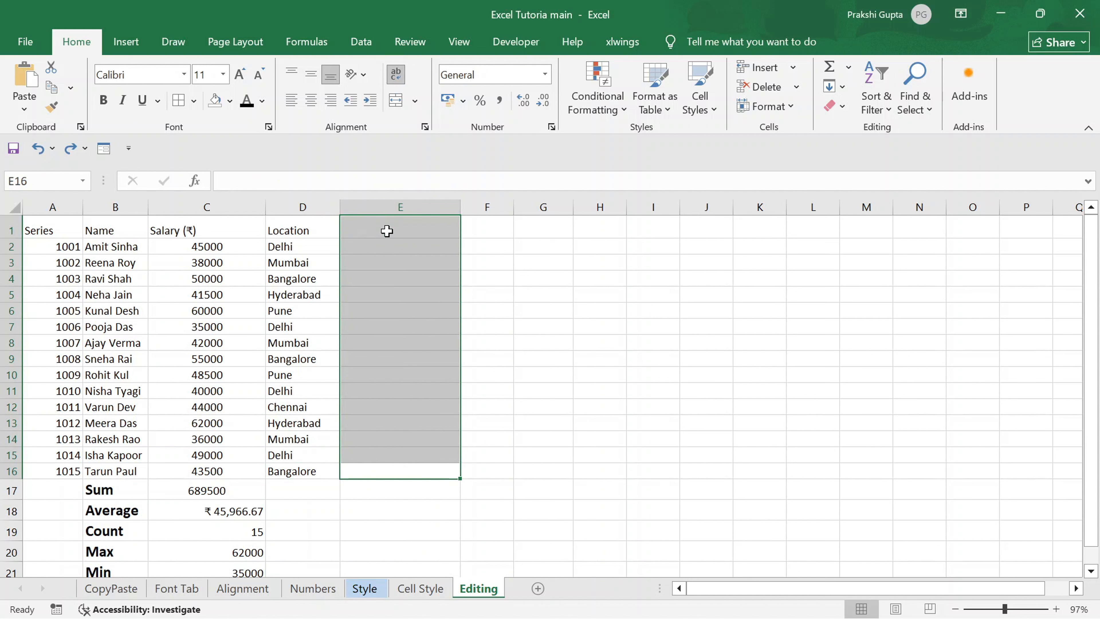
pyautogui.hotkey('ctrl', 'r')
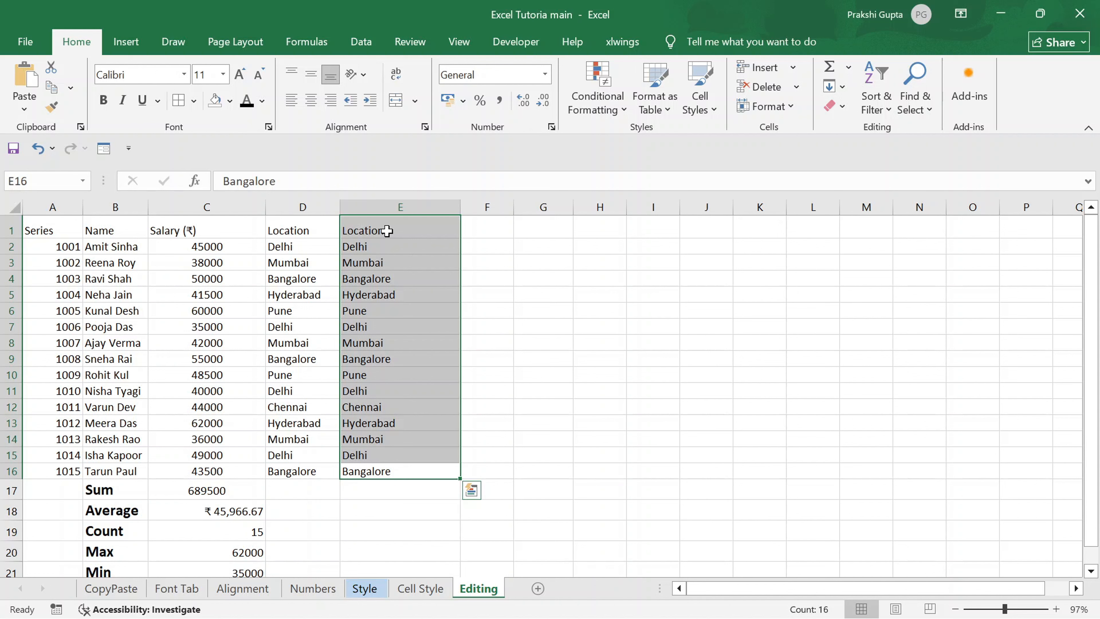
# Undo the rightward fill in E1:E16.
pyautogui.click(386, 231)
pyautogui.hotkey('ctrl', 'z')
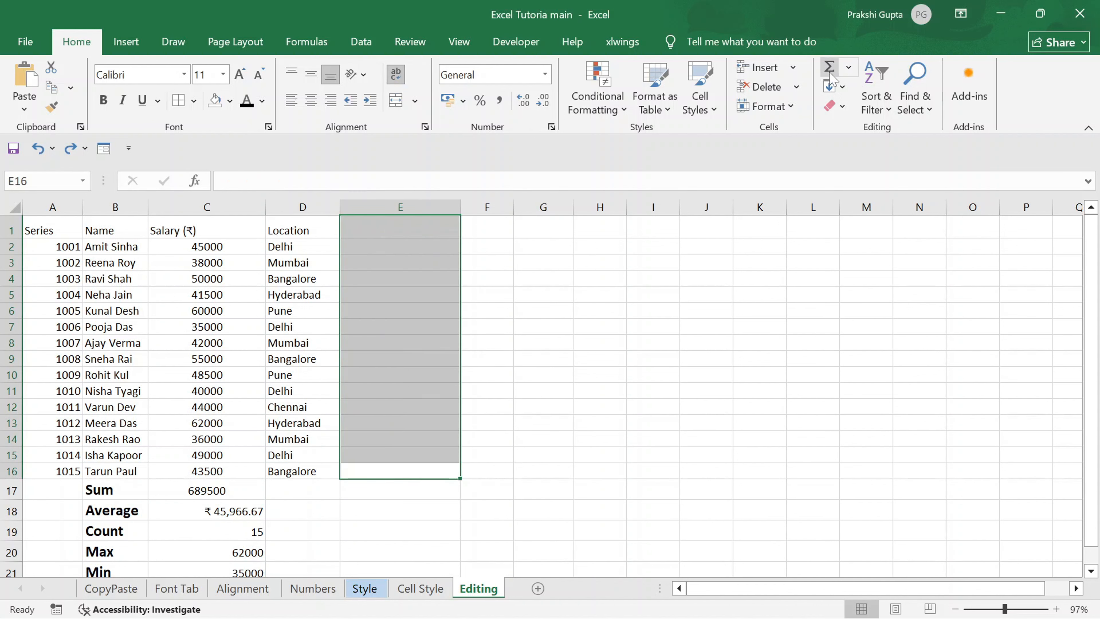
pyautogui.click(841, 88)
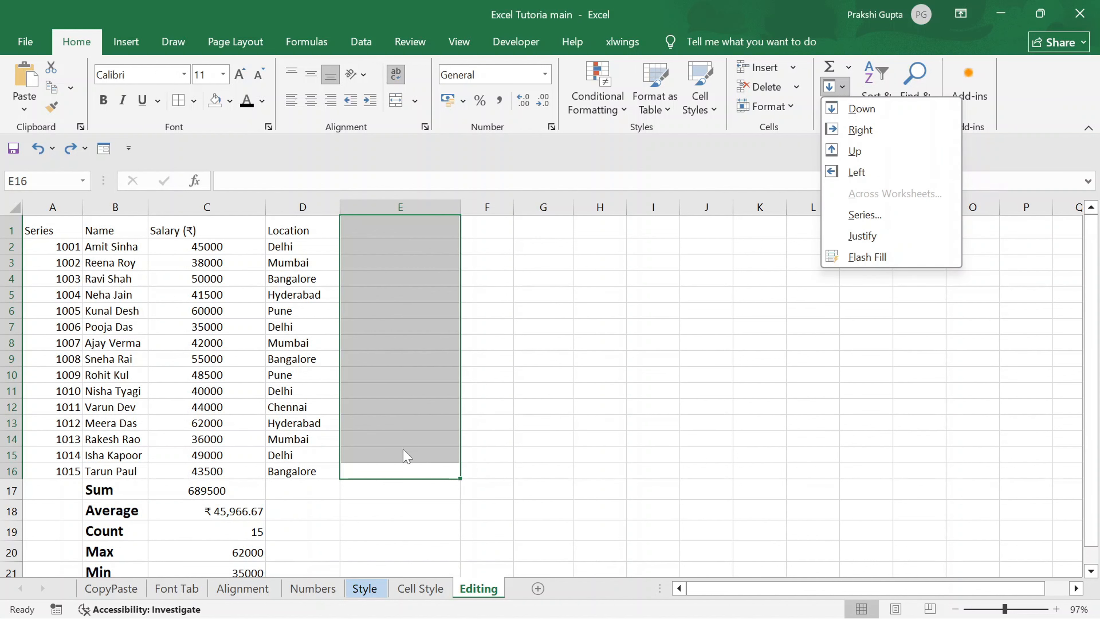
pyautogui.click(351, 474)
# Enter Bangalore in cell E16 beside the last location.
pyautogui.click(351, 473)
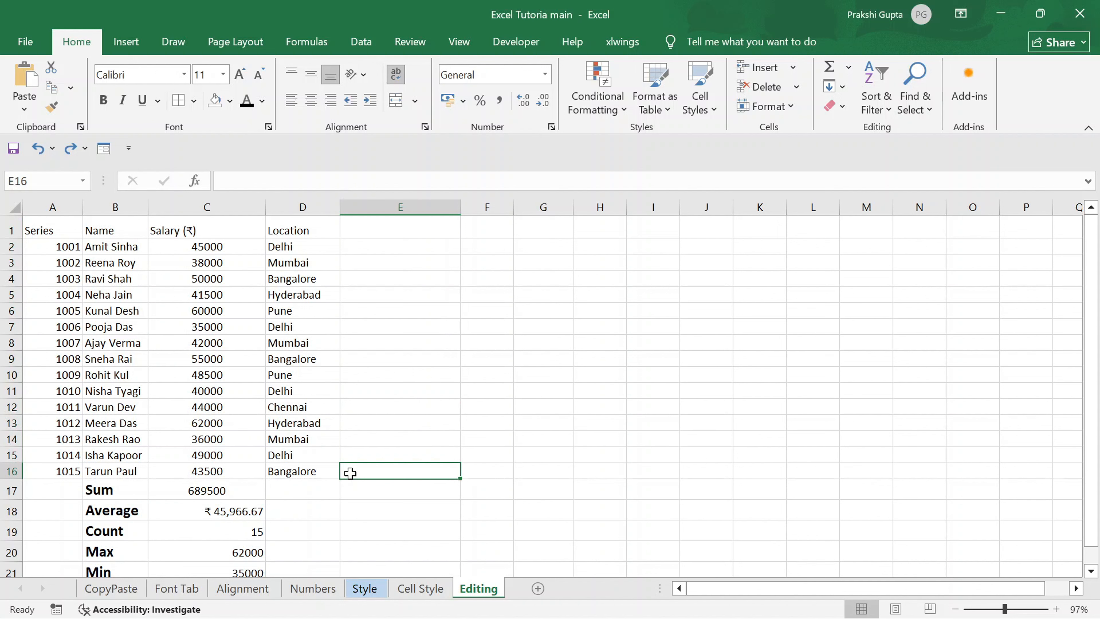
pyautogui.write('Bangor')
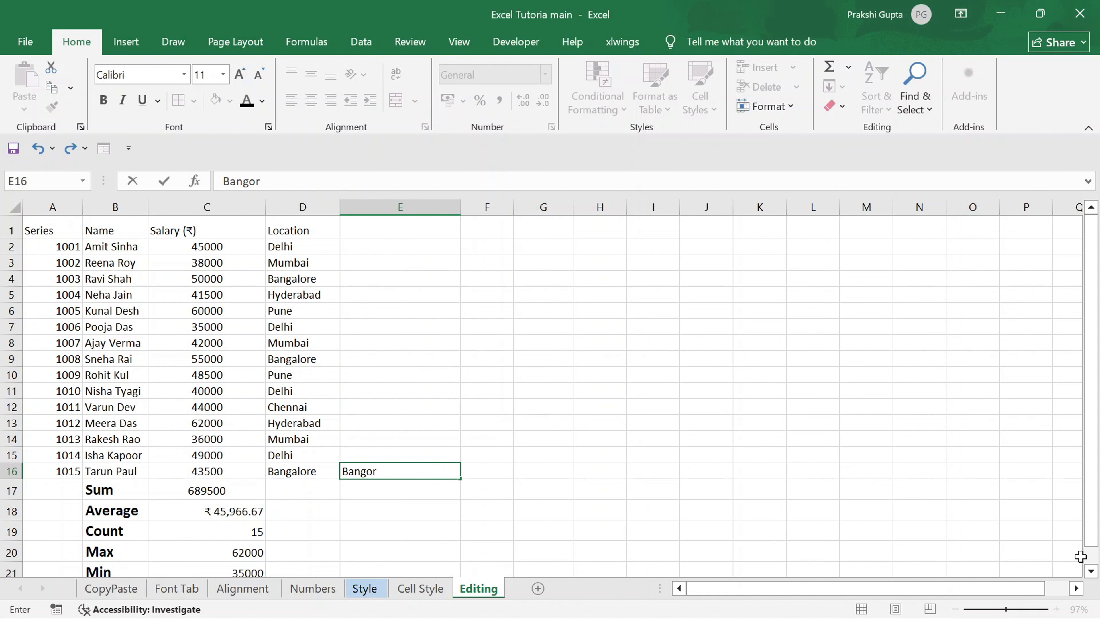
pyautogui.press('BackSpace')
pyautogui.press('BackSpace')
pyautogui.write('alore')
pyautogui.hotkey('shift', 'Return')
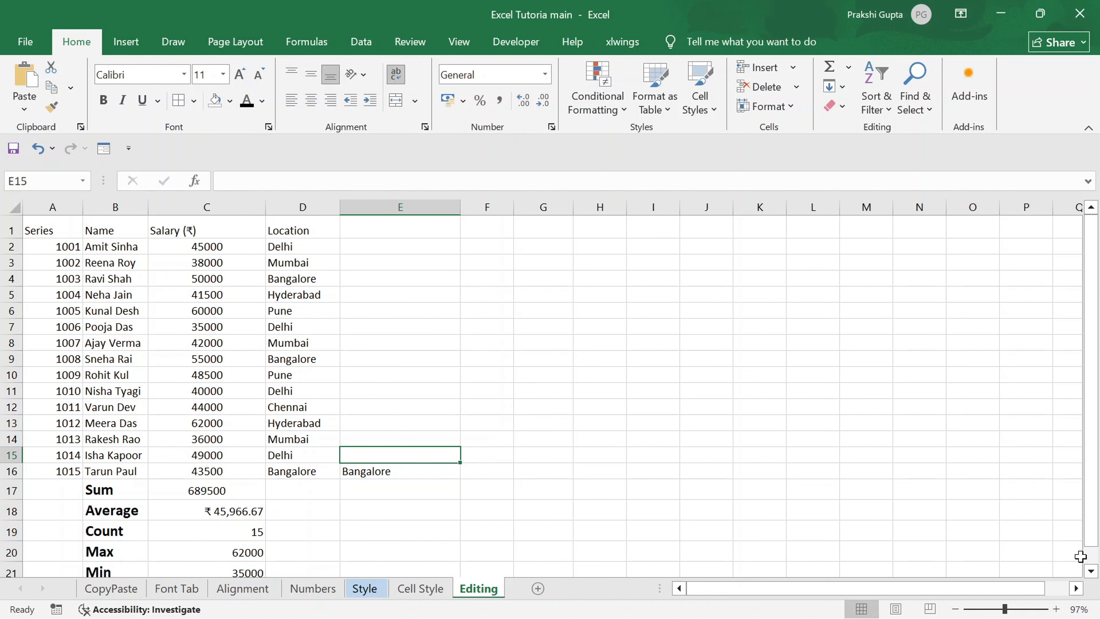
# Fill Bangalore upward from cell E16 through E2.
pyautogui.click(842, 86)
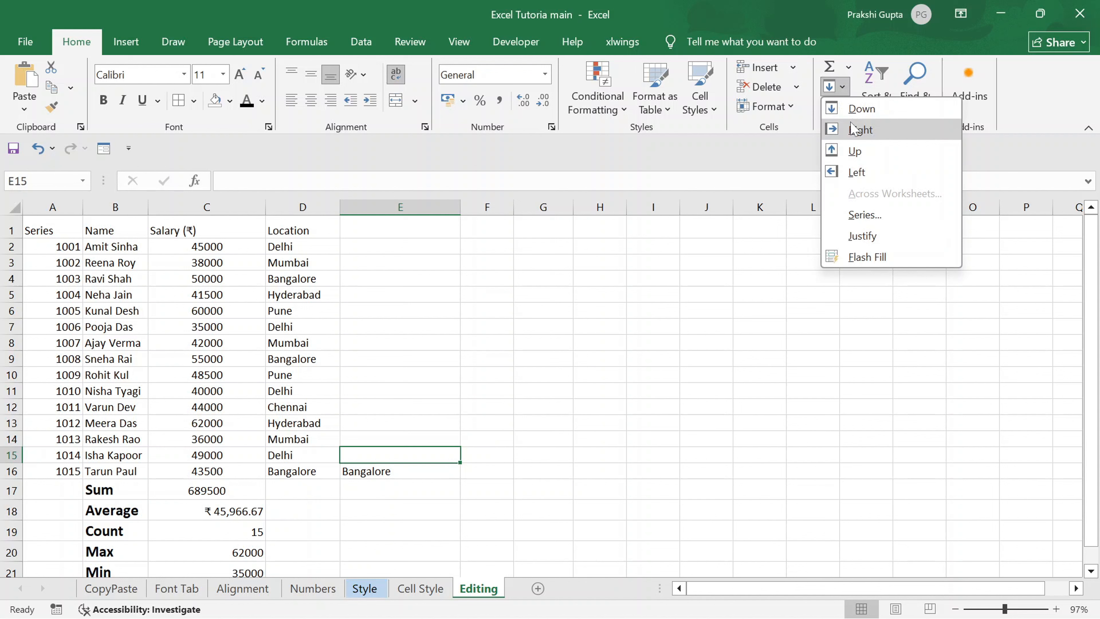
pyautogui.click(855, 149)
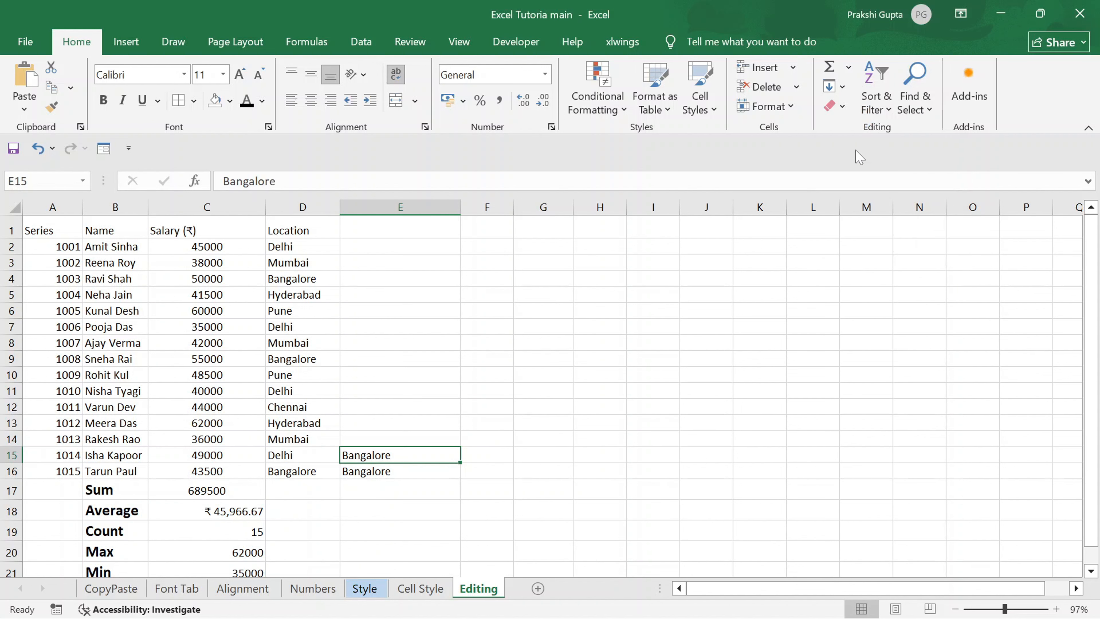
pyautogui.click(392, 470)
pyautogui.hotkey('ctrl', 'shift', 'Up')
pyautogui.hotkey('ctrl', 'shift', 'Up')
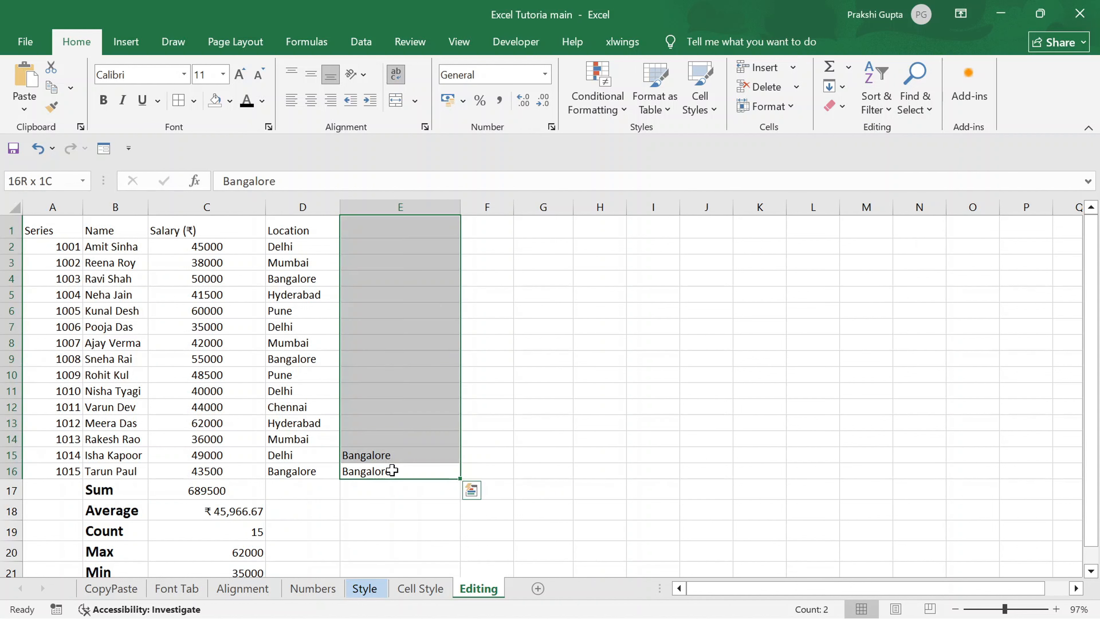
pyautogui.hotkey('ctrl', 'shift', 'Down')
pyautogui.hotkey('ctrl', 'shift', 'Up')
pyautogui.hotkey('shift', 'Down')
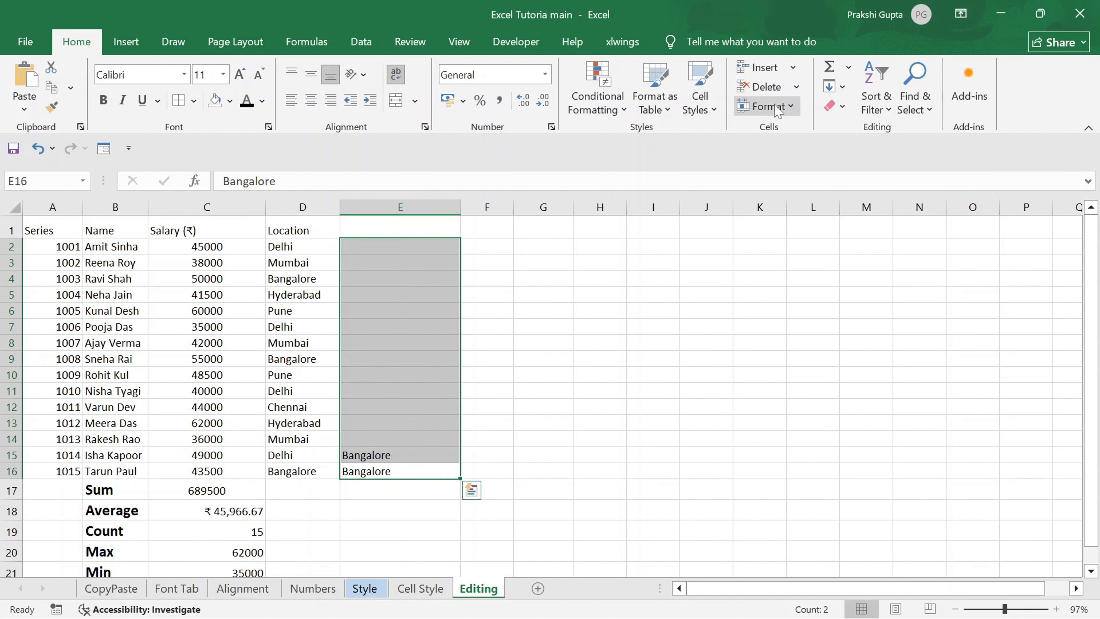
pyautogui.click(830, 88)
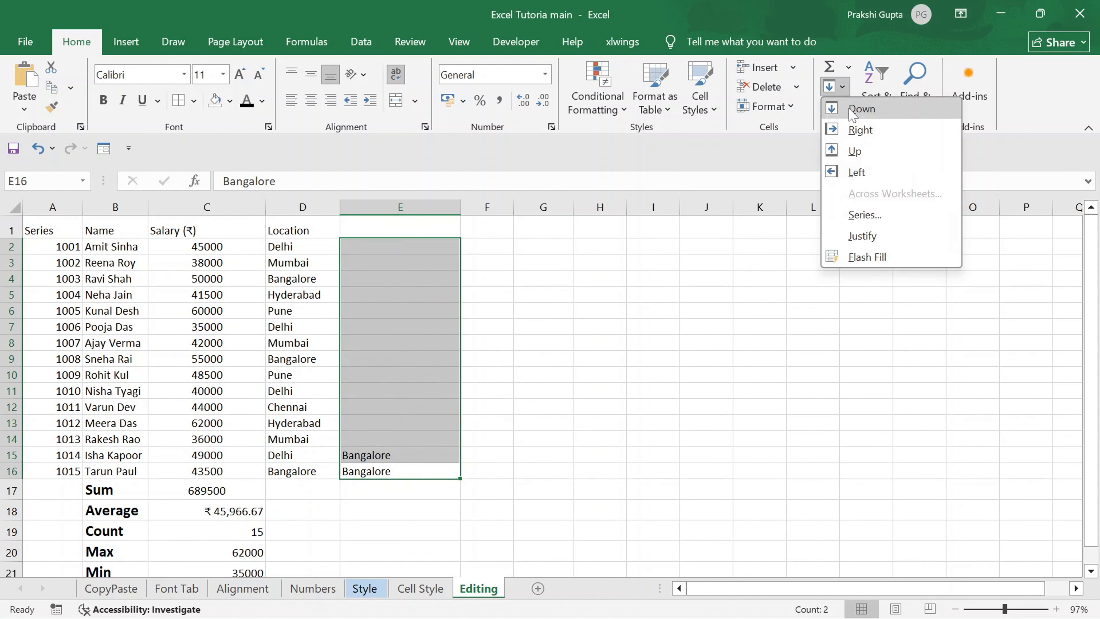
pyautogui.click(851, 149)
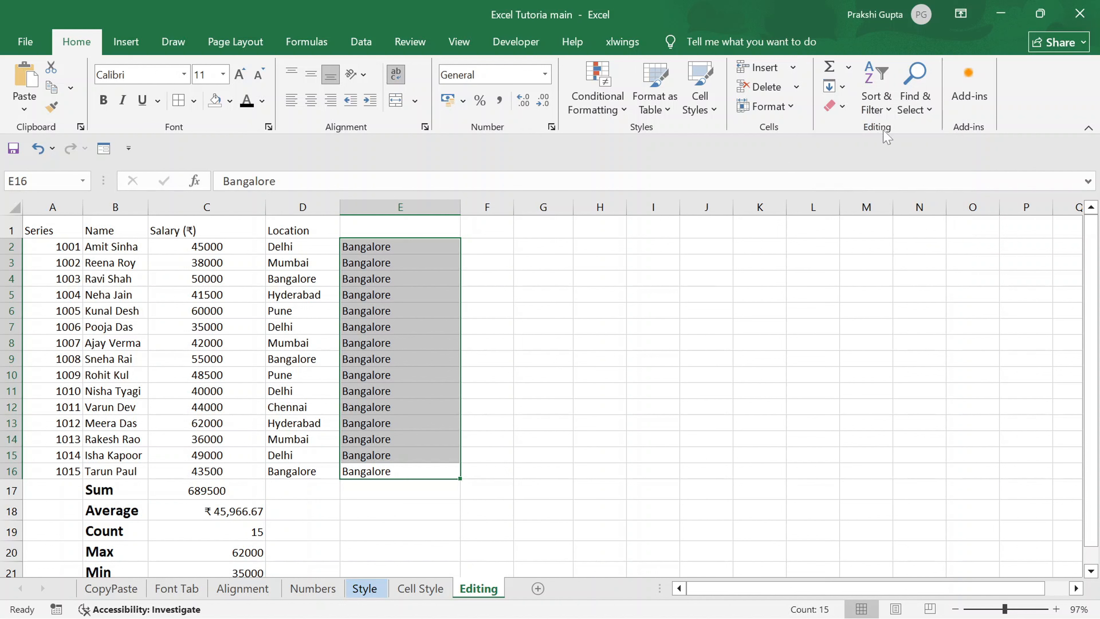
# Insert a new column before column E.
pyautogui.click(840, 89)
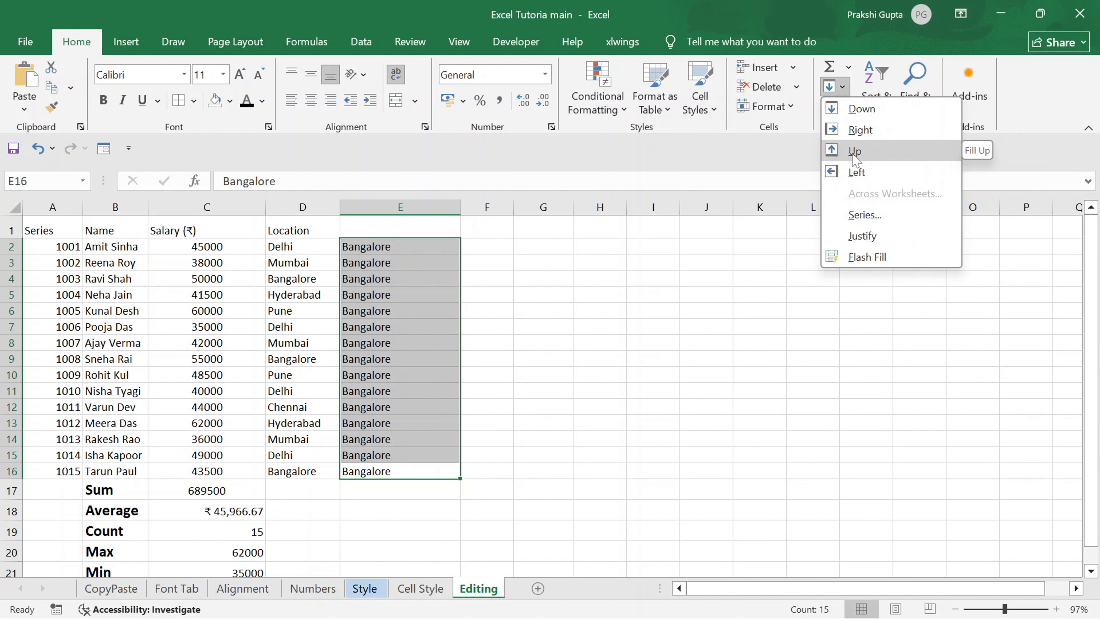
pyautogui.press('Escape')
pyautogui.click(400, 207)
pyautogui.click(758, 68)
# Fill the entries in F2:F16 leftward into E2:E16.
pyautogui.moveTo(474, 247); pyautogui.dragTo(377, 471)
pyautogui.click(840, 87)
pyautogui.click(857, 173)
pyautogui.moveTo(377, 471); pyautogui.dragTo(377, 247)
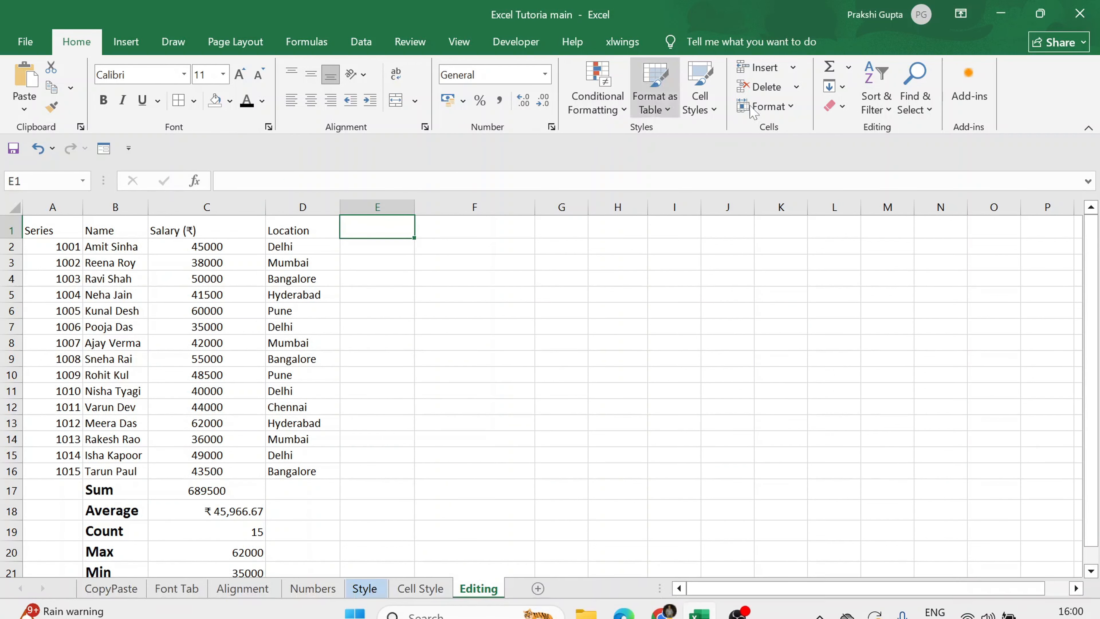
pyautogui.click(840, 88)
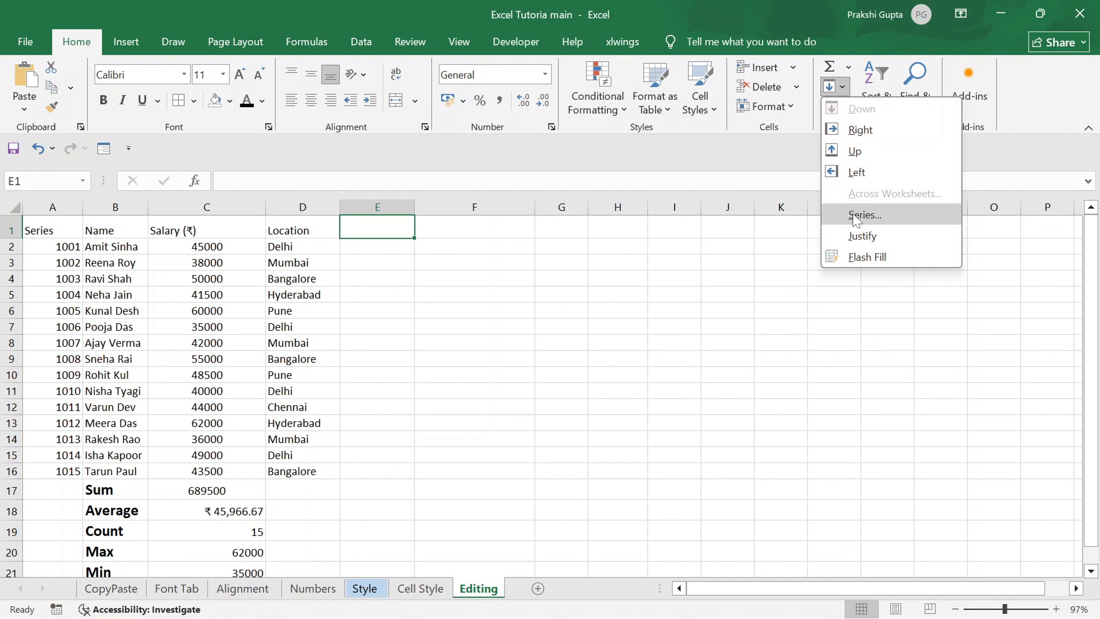
pyautogui.click(389, 248)
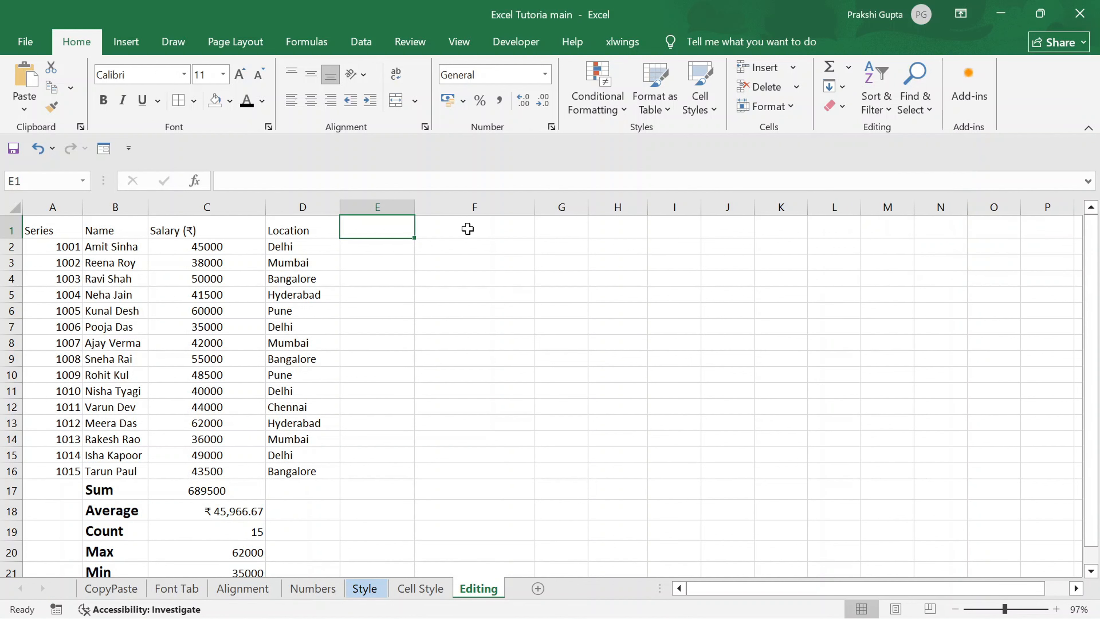
# Fill the series number 1015 down from cell A16 through A32.
pyautogui.click(43, 248)
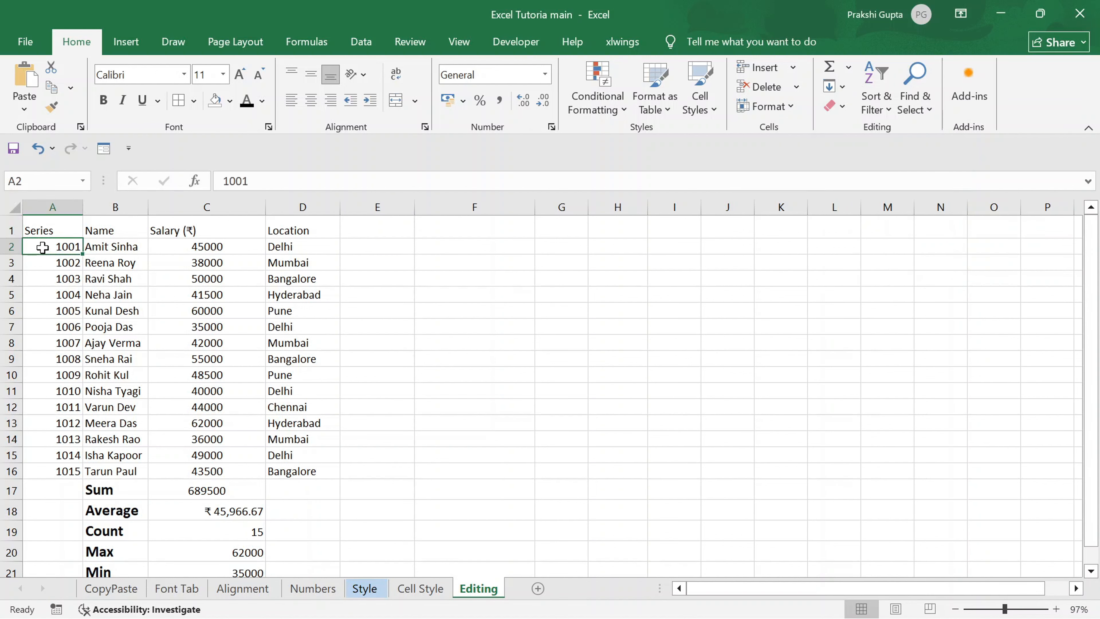
pyautogui.click(55, 473)
pyautogui.scroll(-1, 55, 473)
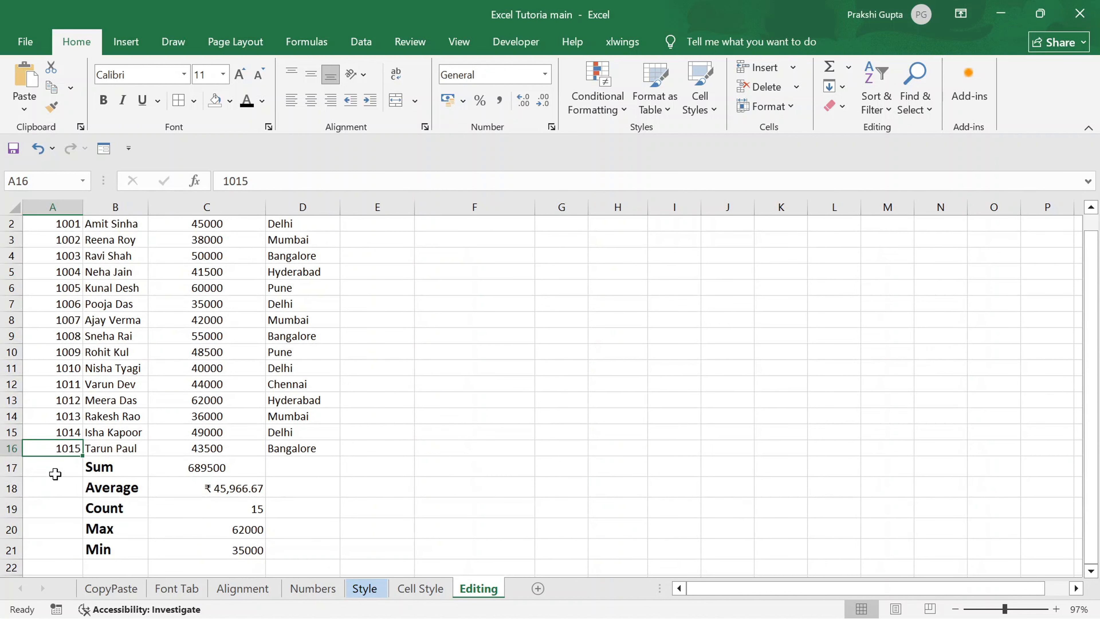
pyautogui.hotkey('shift', 'Down')
pyautogui.hotkey('shift', 'Down')
pyautogui.hotkey('shift', 'Down')
pyautogui.hotkey('shift', 'Down')
pyautogui.hotkey('shift', 'Down')
pyautogui.hotkey('shift', 'Down')
pyautogui.hotkey('shift', 'Down')
pyautogui.hotkey('shift', 'Down')
pyautogui.hotkey('shift', 'Down')
pyautogui.hotkey('shift', 'Down')
pyautogui.hotkey('shift', 'Down')
pyautogui.hotkey('shift', 'Down')
pyautogui.hotkey('shift', 'Down')
pyautogui.hotkey('shift', 'Down')
pyautogui.hotkey('shift', 'Down')
pyautogui.hotkey('shift', 'Down')
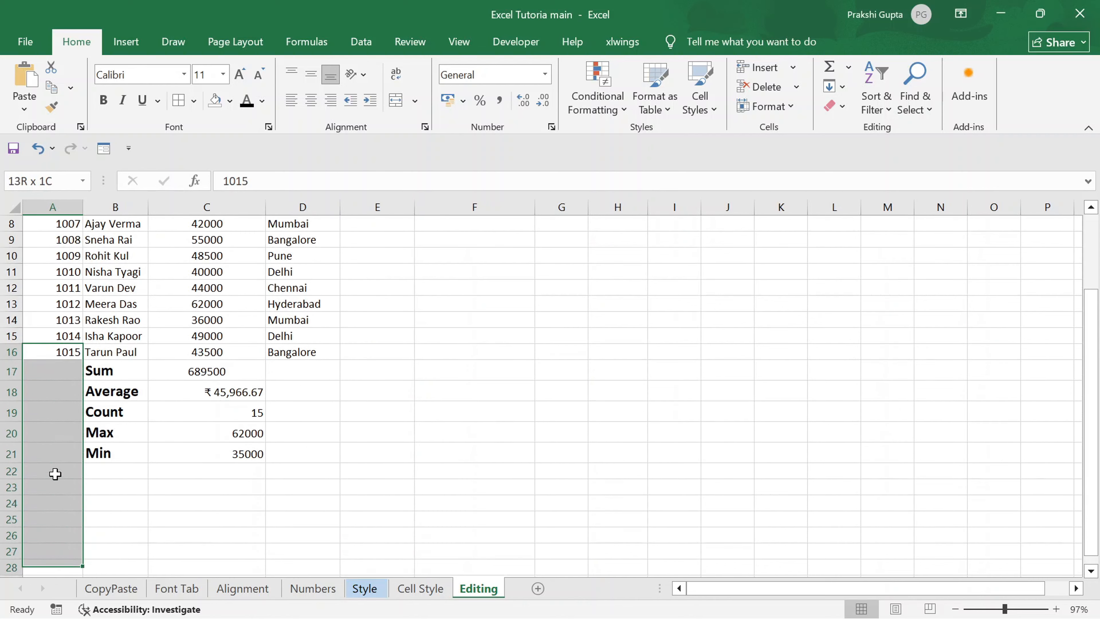
pyautogui.hotkey('ctrl', 'd')
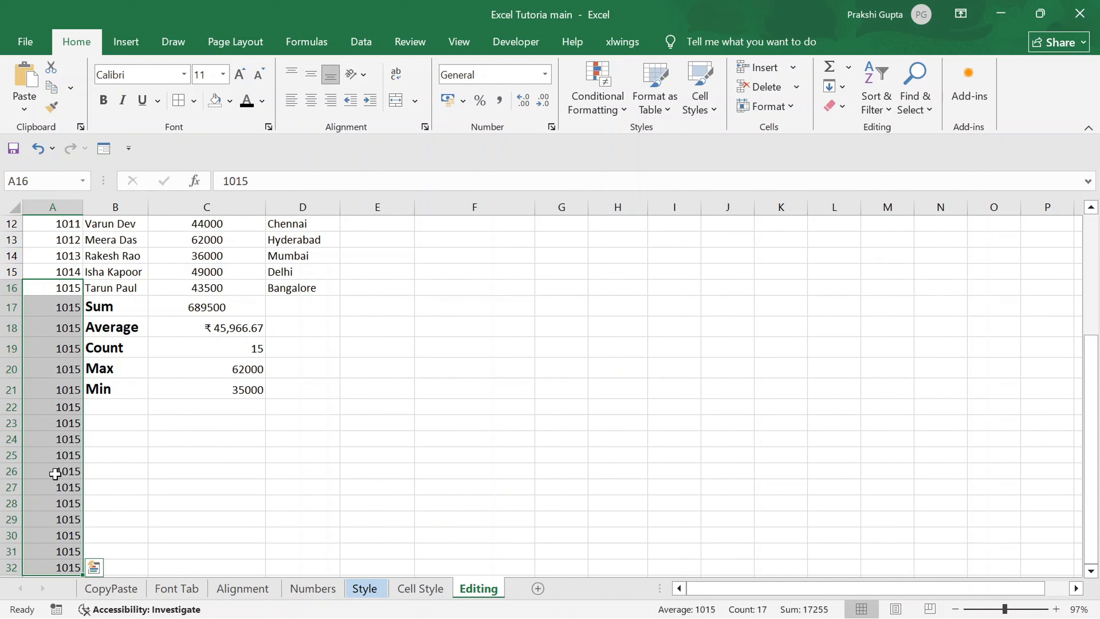
pyautogui.scroll(-5, 55, 474)
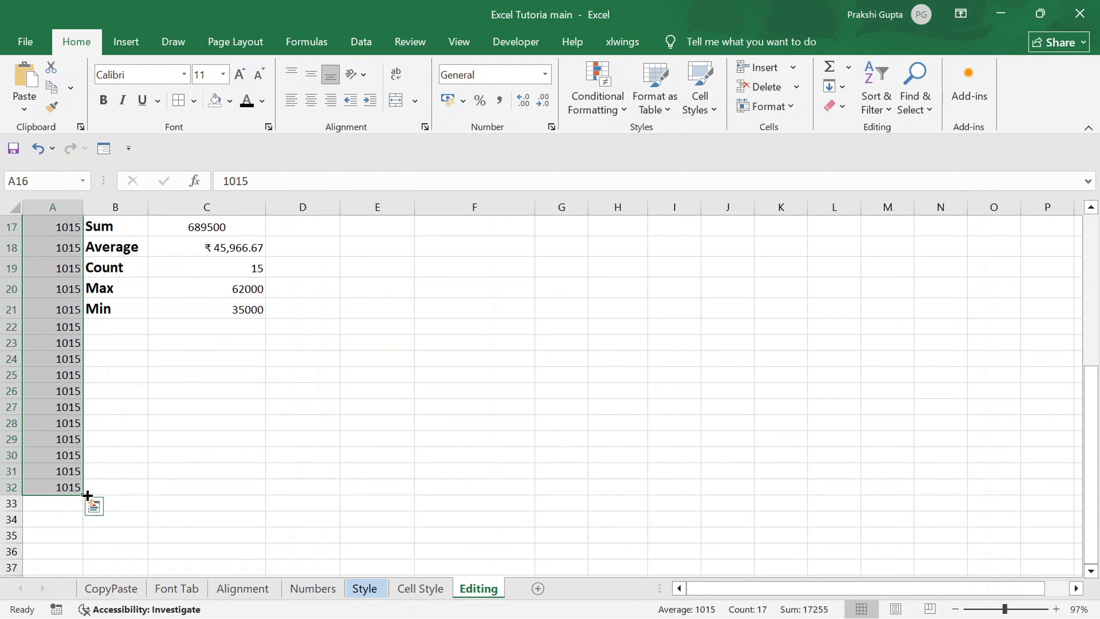
pyautogui.click(95, 510)
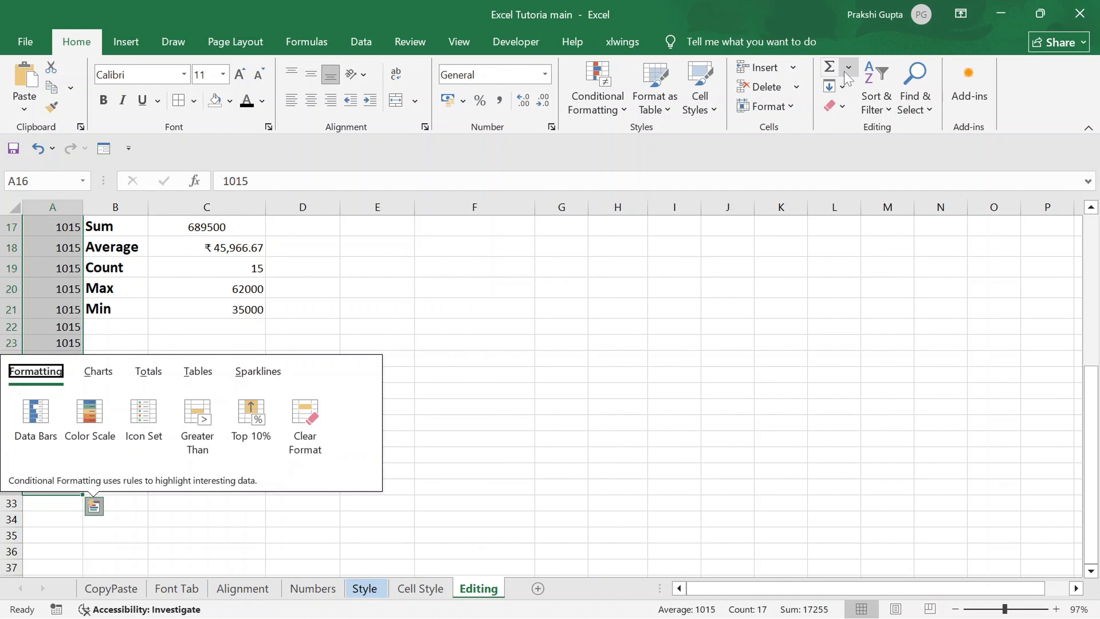
# Fill A16:A32 with a linear column series, using a step value of 1.
pyautogui.click(836, 86)
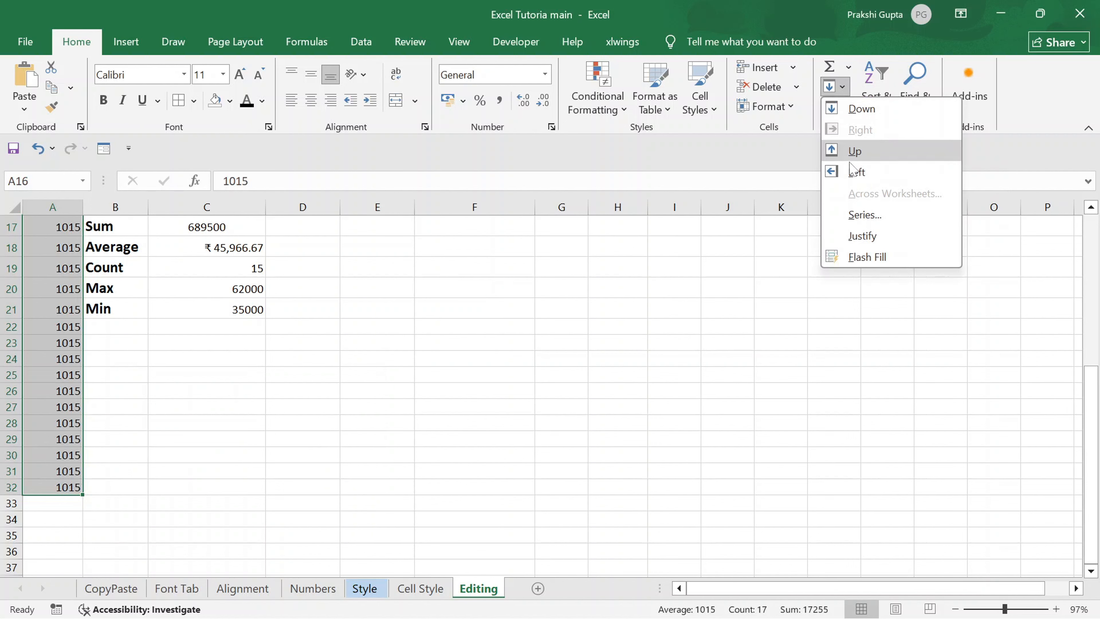
pyautogui.click(864, 215)
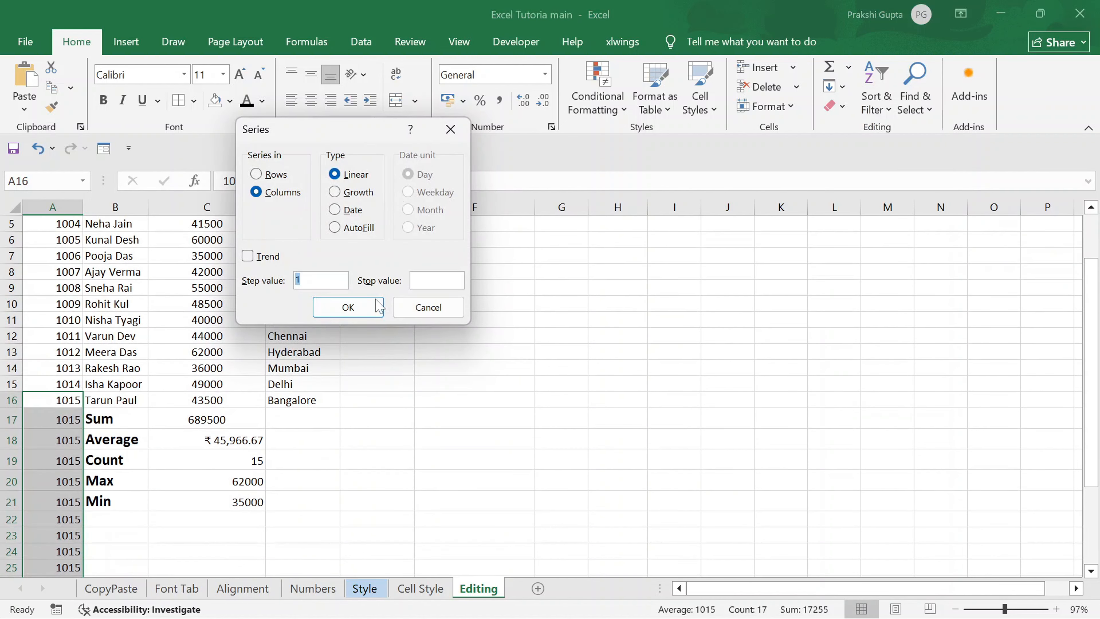
pyautogui.click(359, 308)
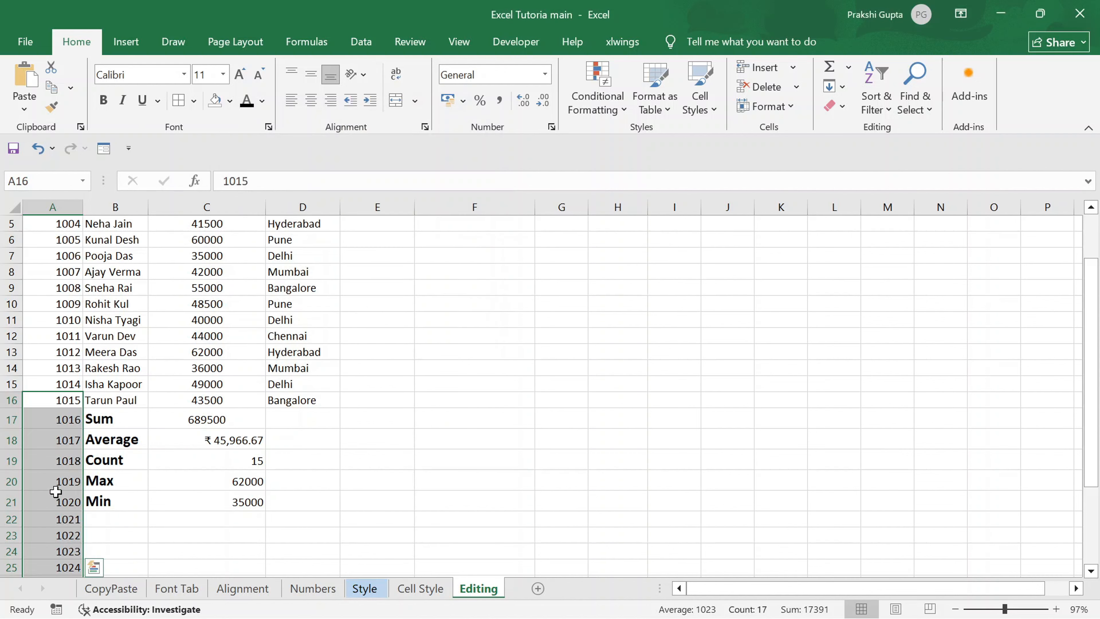
pyautogui.scroll(-4, 55, 492)
pyautogui.scroll(4, 56, 492)
pyautogui.scroll(-2, 54, 491)
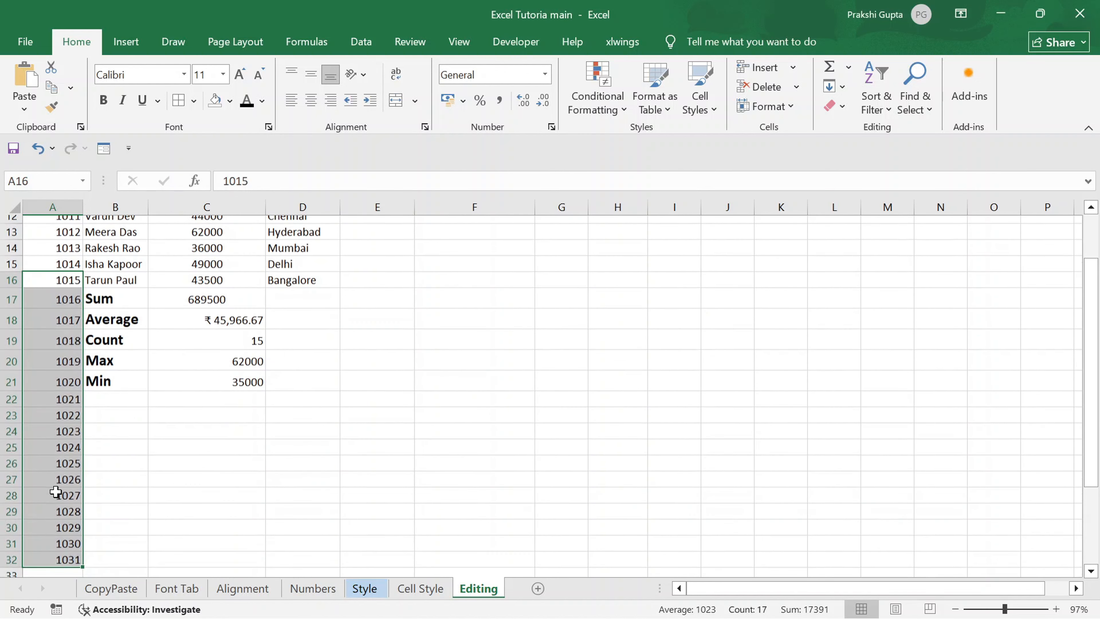
pyautogui.scroll(-1, 69, 576)
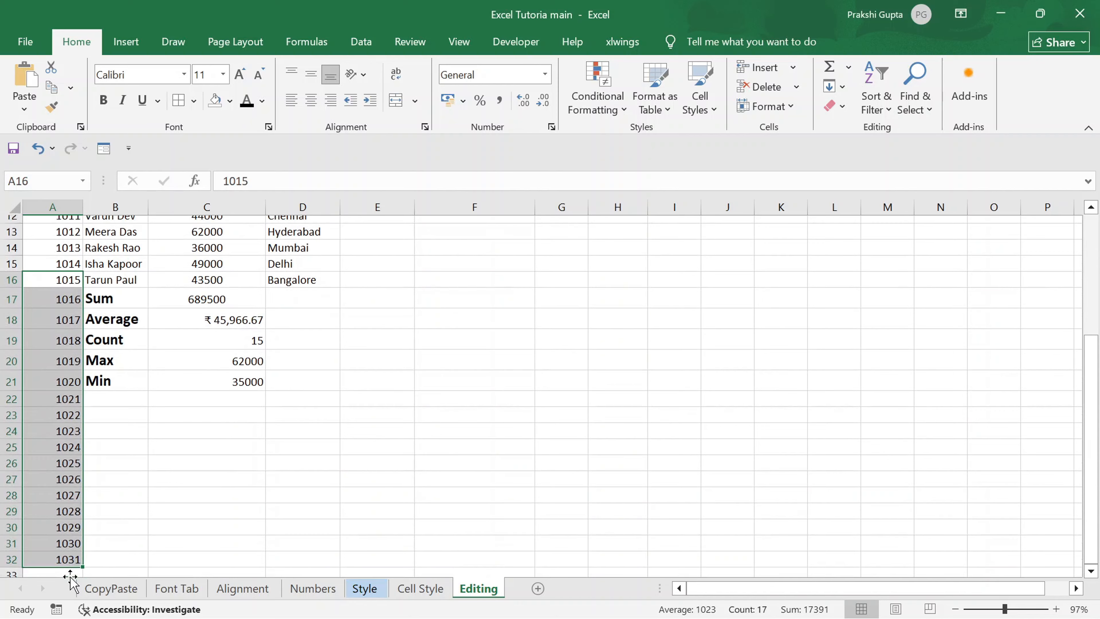
pyautogui.scroll(5, 260, 486)
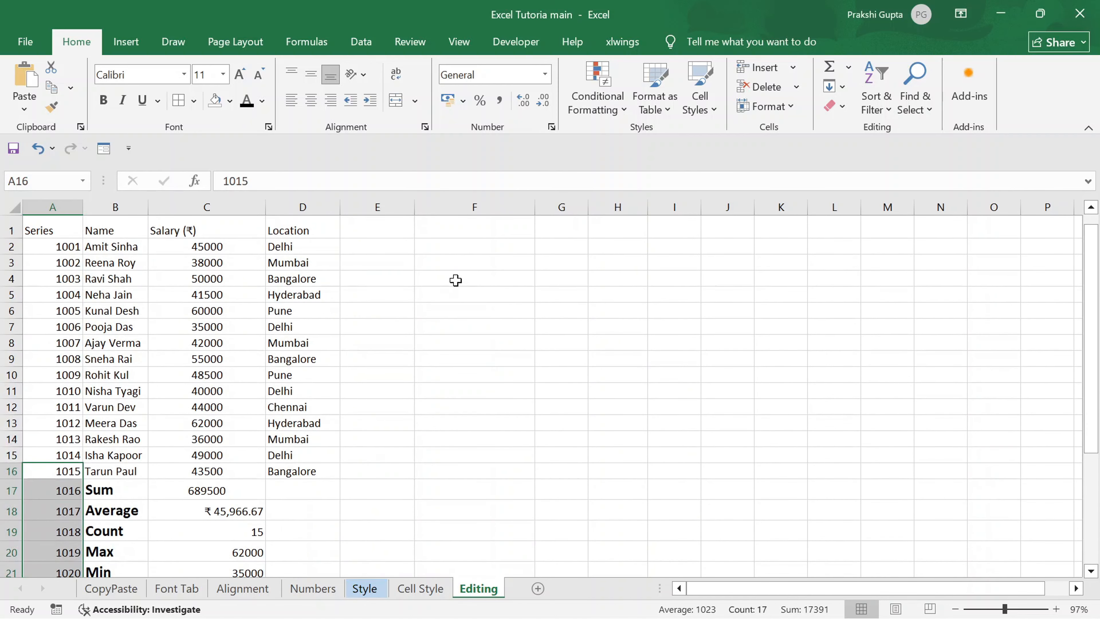
# Enter 1 in cell F2 as the starting number of a series.
pyautogui.click(459, 246)
pyautogui.write('1')
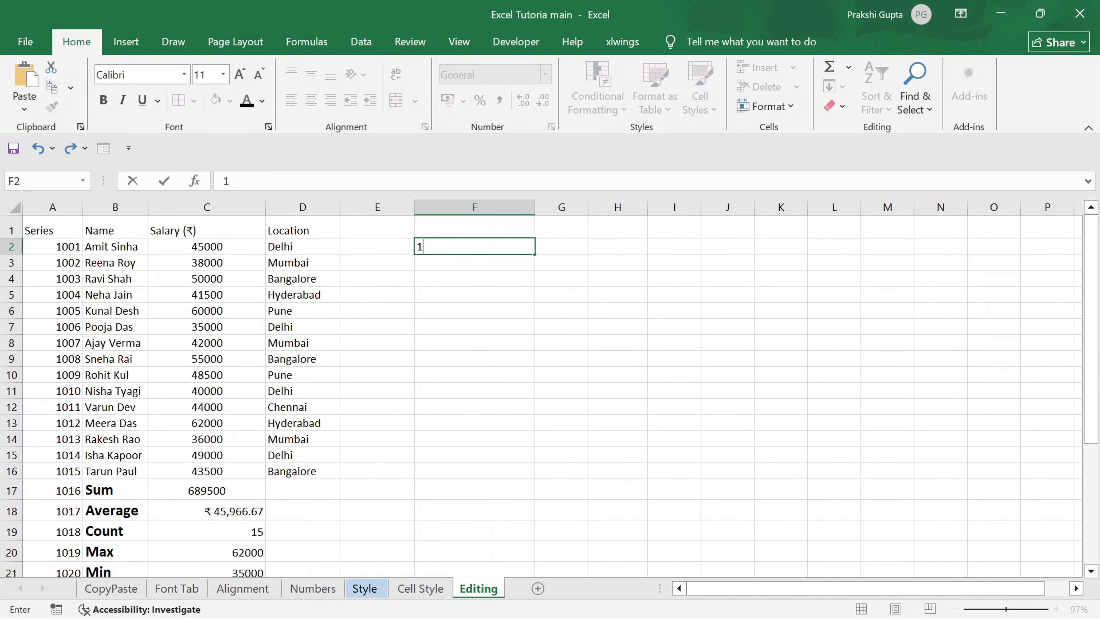
pyautogui.press('Return')
# Fill a linear column series down F2:F25 with a step value of 1 and a stop value of 20.
pyautogui.click(458, 246)
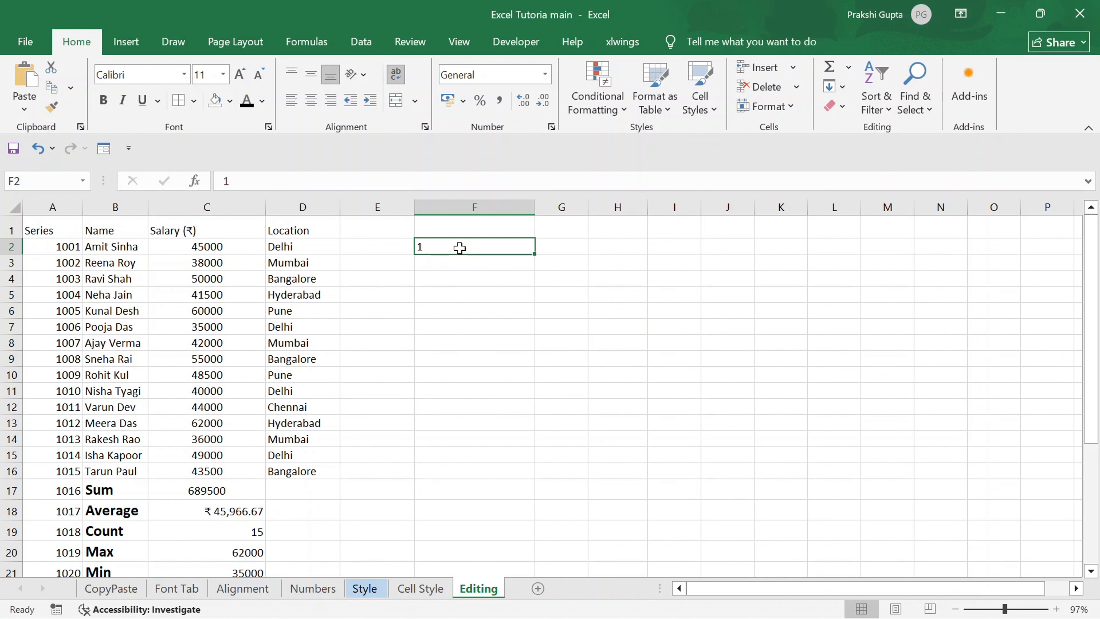
pyautogui.moveTo(460, 248); pyautogui.dragTo(476, 573)
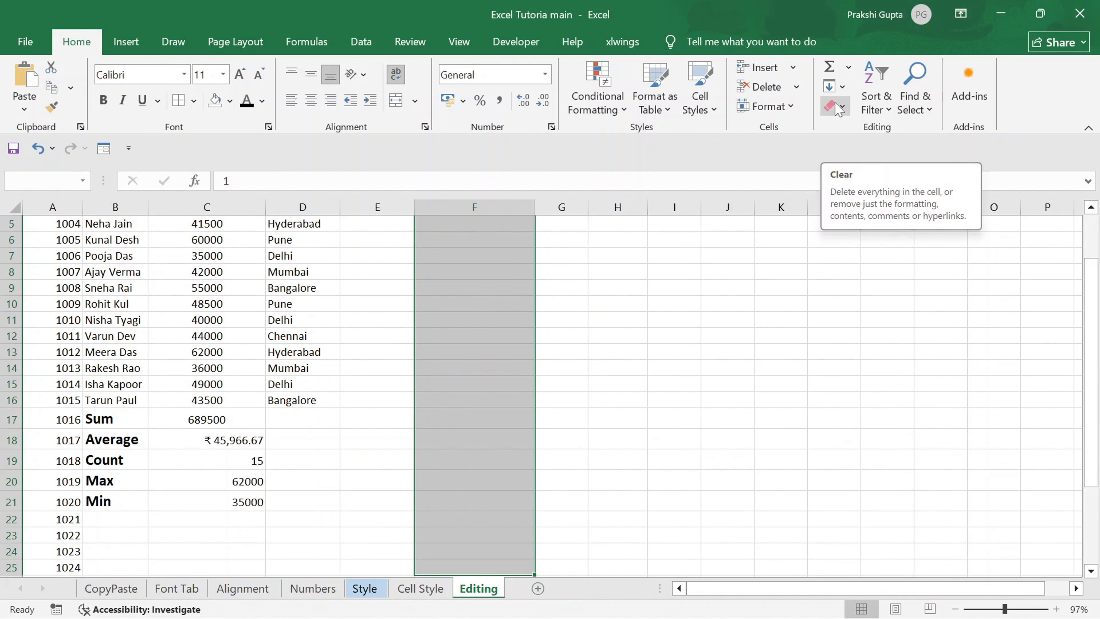
pyautogui.click(842, 87)
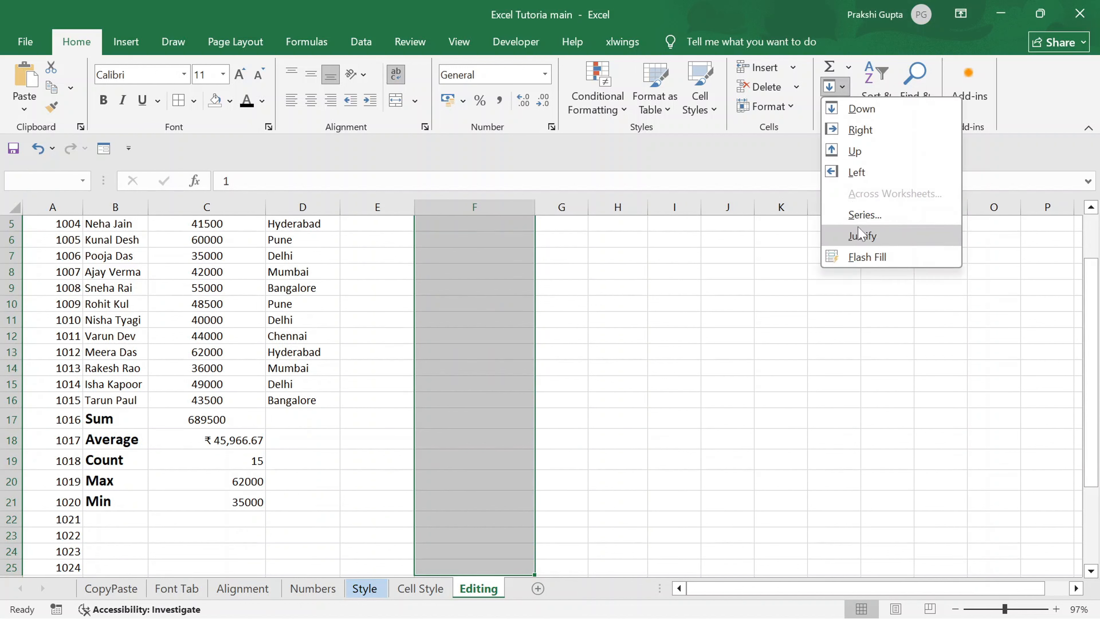
pyautogui.click(864, 214)
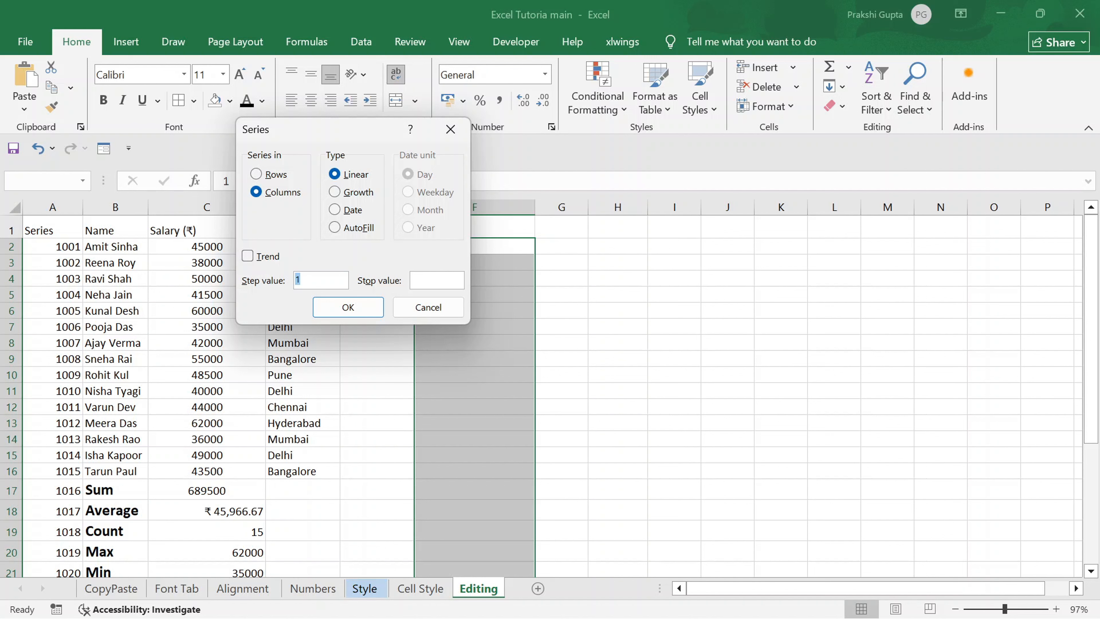
pyautogui.click(436, 280)
pyautogui.write('20')
pyautogui.click(353, 308)
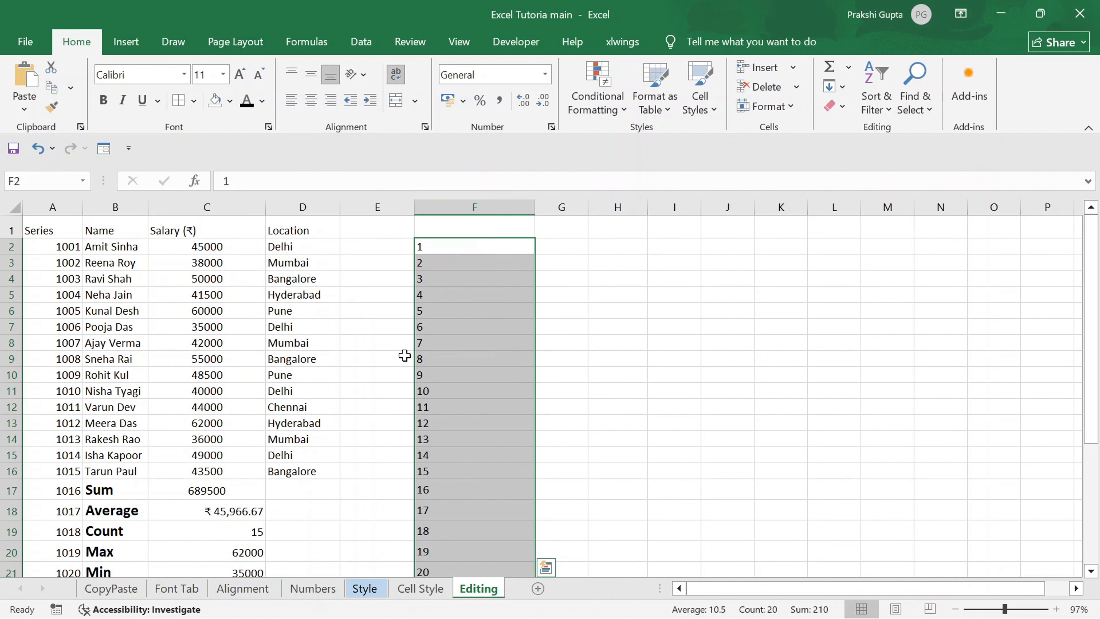
pyautogui.scroll(-1, 523, 449)
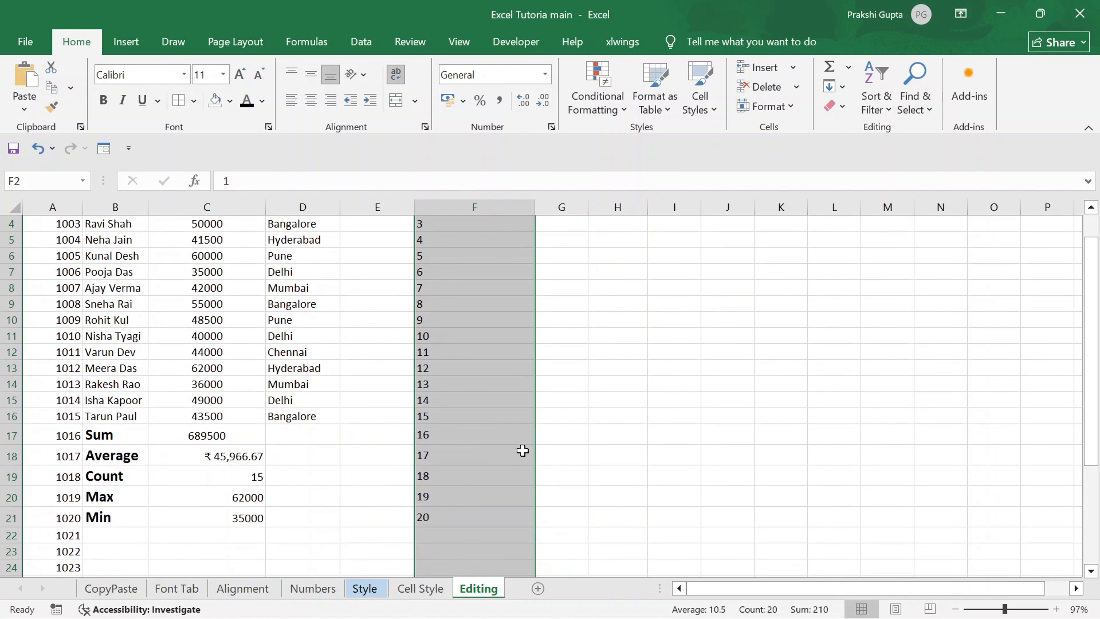
# Fill the linear series again over F2:F25 with a step value of 1 and no stop value.
pyautogui.click(835, 86)
pyautogui.click(865, 215)
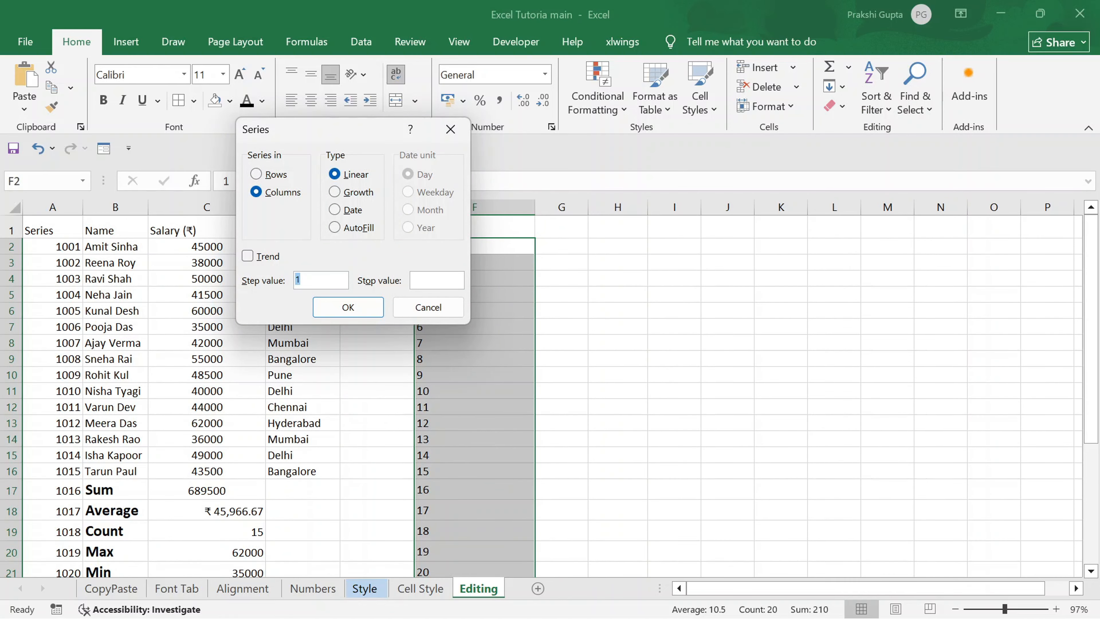
pyautogui.click(336, 308)
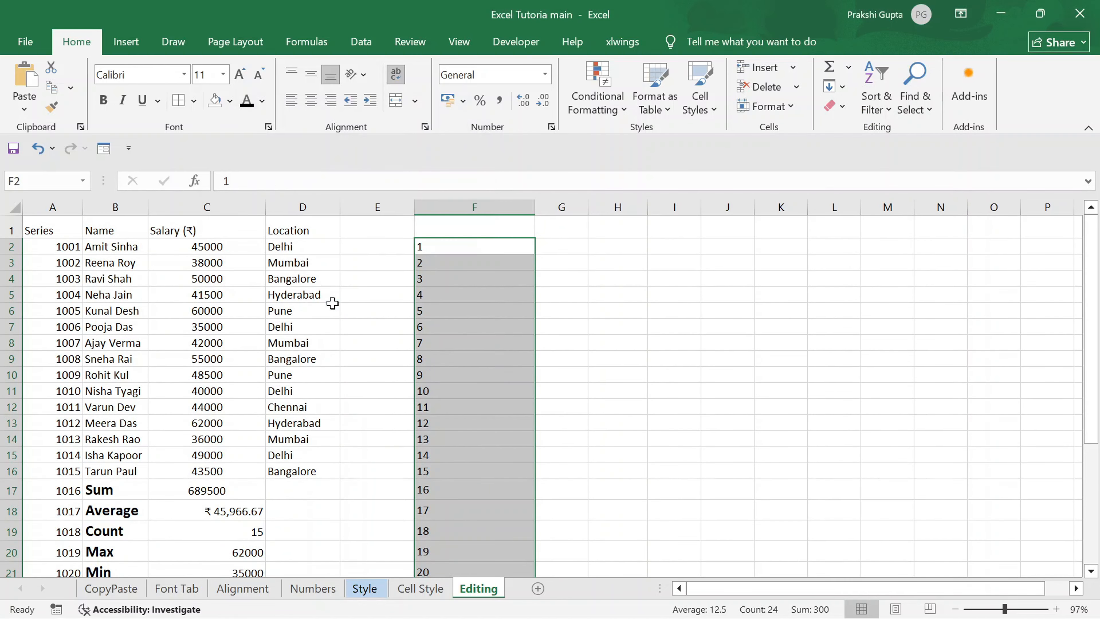
pyautogui.scroll(-2, 332, 303)
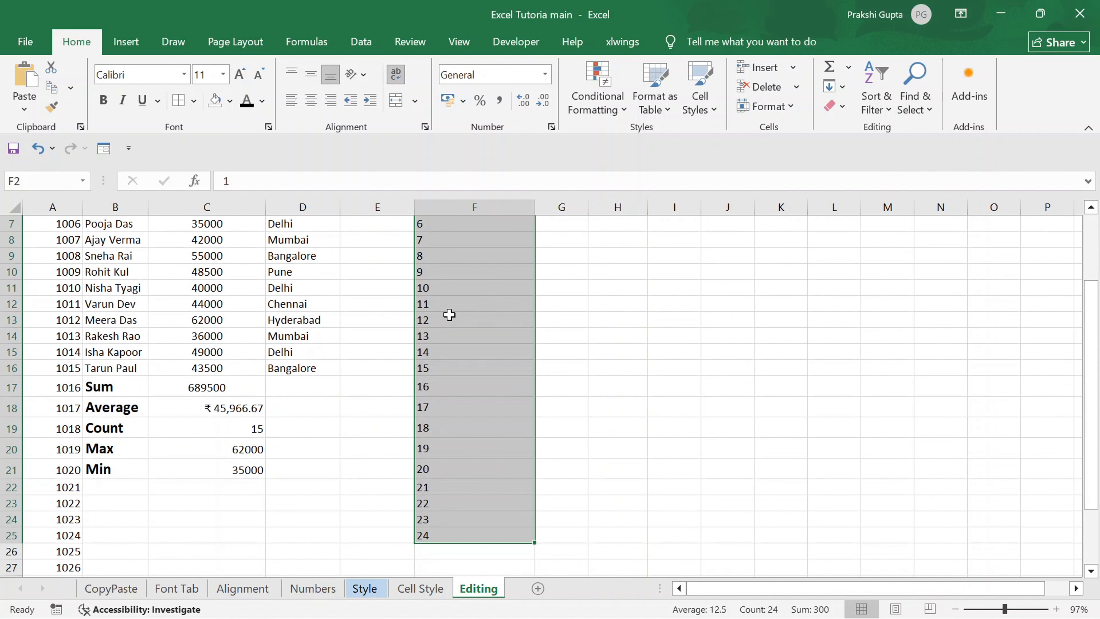
pyautogui.scroll(2, 449, 312)
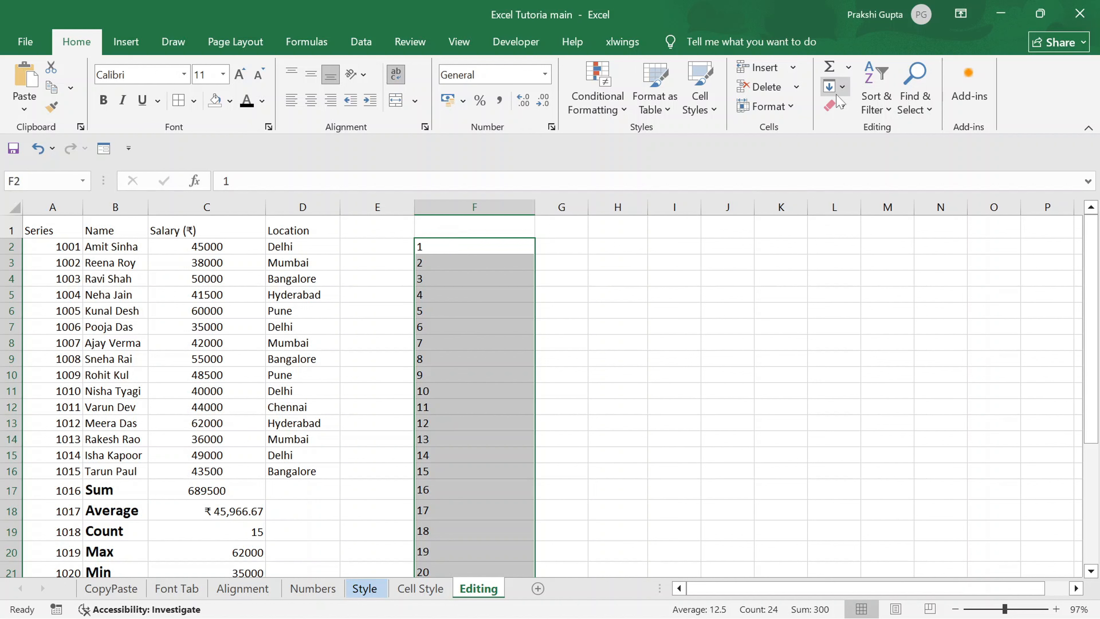
# Enter the first employee's full name followed by Delhi in cell E2 as a Flash Fill example.
pyautogui.click(842, 89)
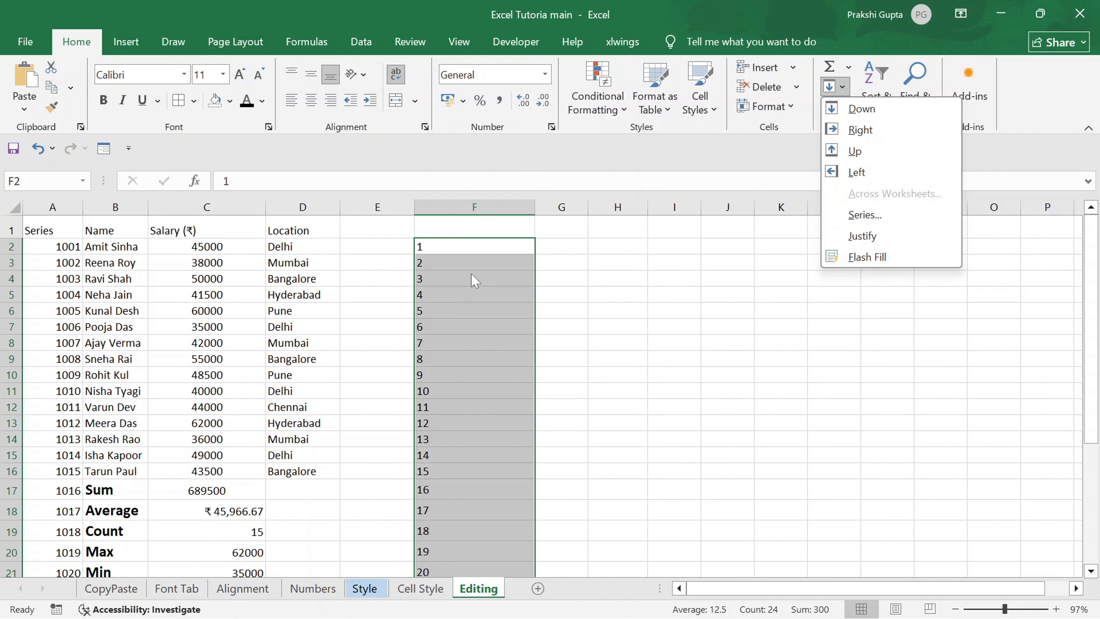
pyautogui.click(356, 249)
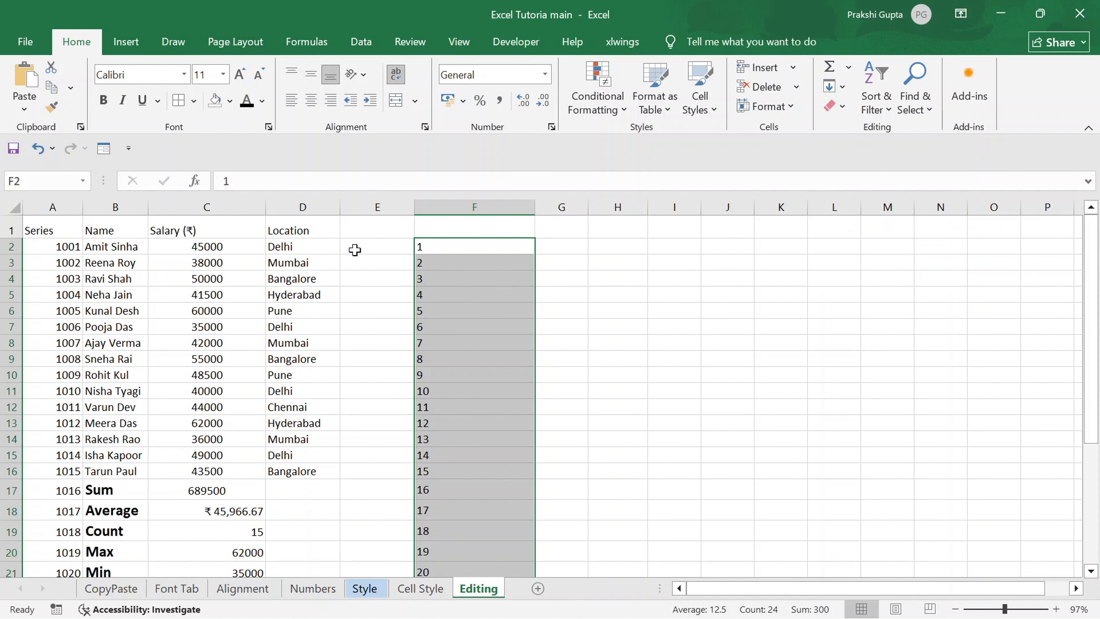
pyautogui.click(355, 249)
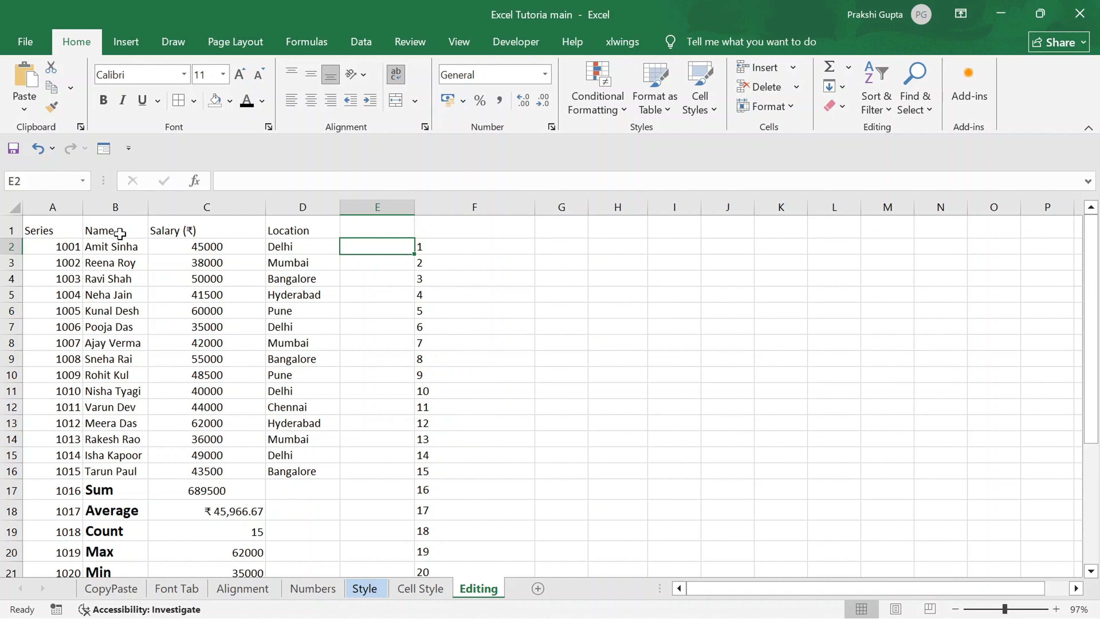
pyautogui.write('Amit')
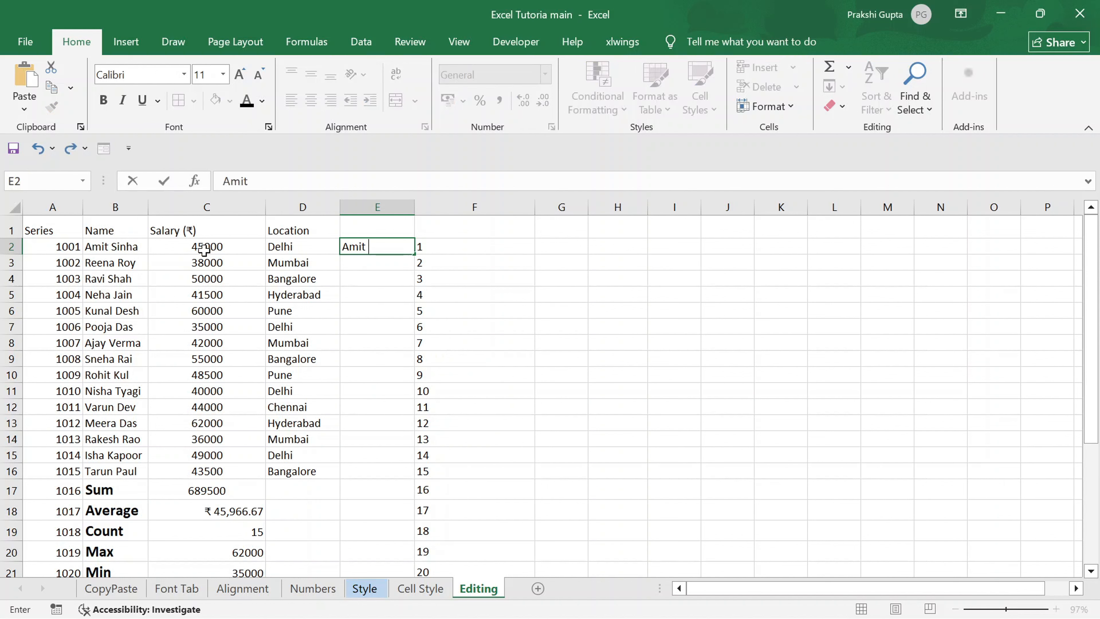
pyautogui.write(' sniha')
pyautogui.press('BackSpace')
pyautogui.press('BackSpace')
pyautogui.press('BackSpace')
pyautogui.press('BackSpace')
pyautogui.press('BackSpace')
pyautogui.write('Sinha Delh')
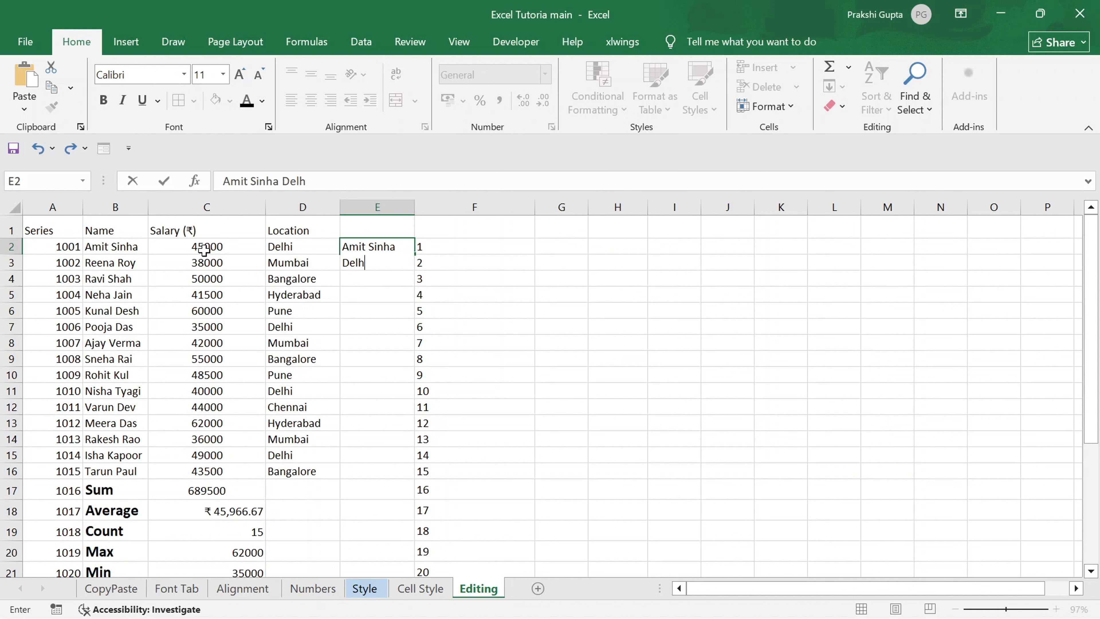
pyautogui.write('i')
pyautogui.press('Return')
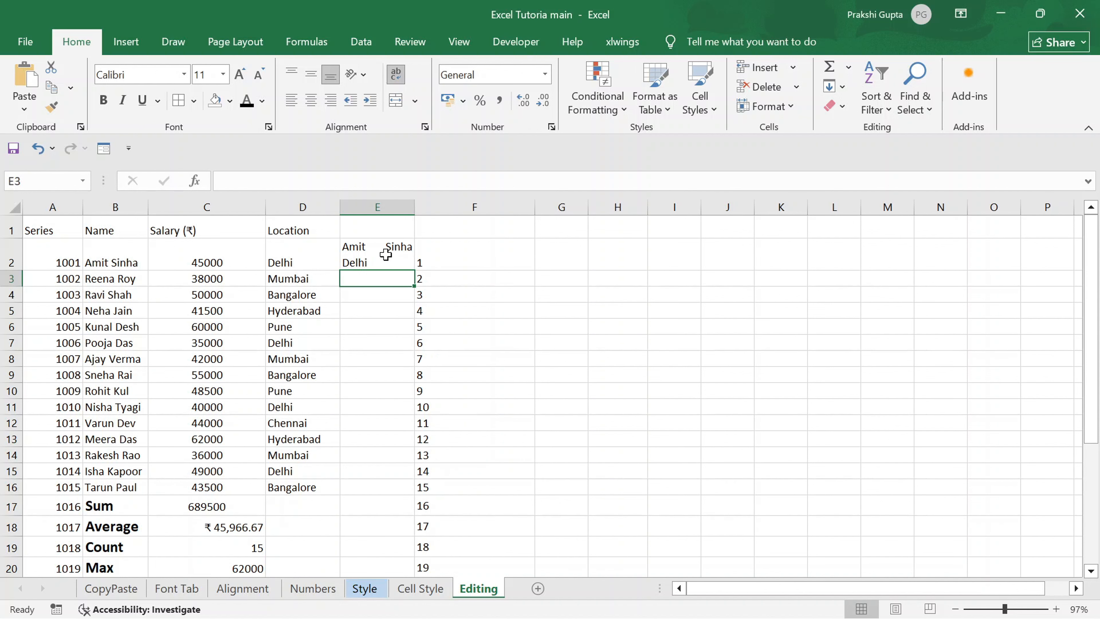
# Flash Fill the name-and-location combinations in column E from the example in E2, and undo that fill.
pyautogui.hotkey('ctrl', 'e')
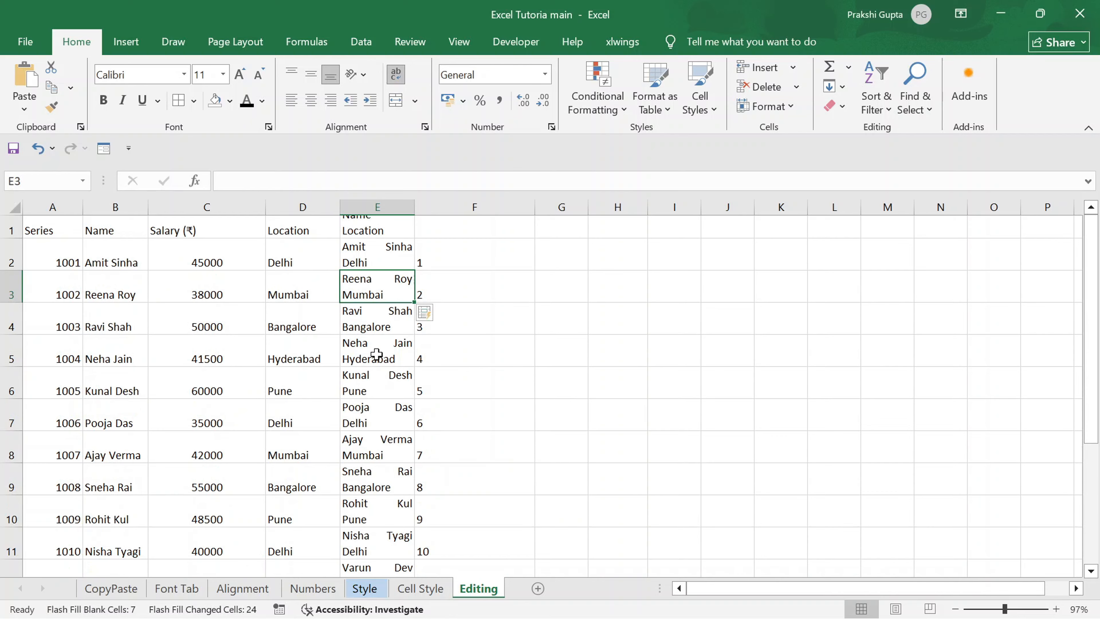
pyautogui.scroll(-4, 385, 255)
pyautogui.scroll(4, 377, 353)
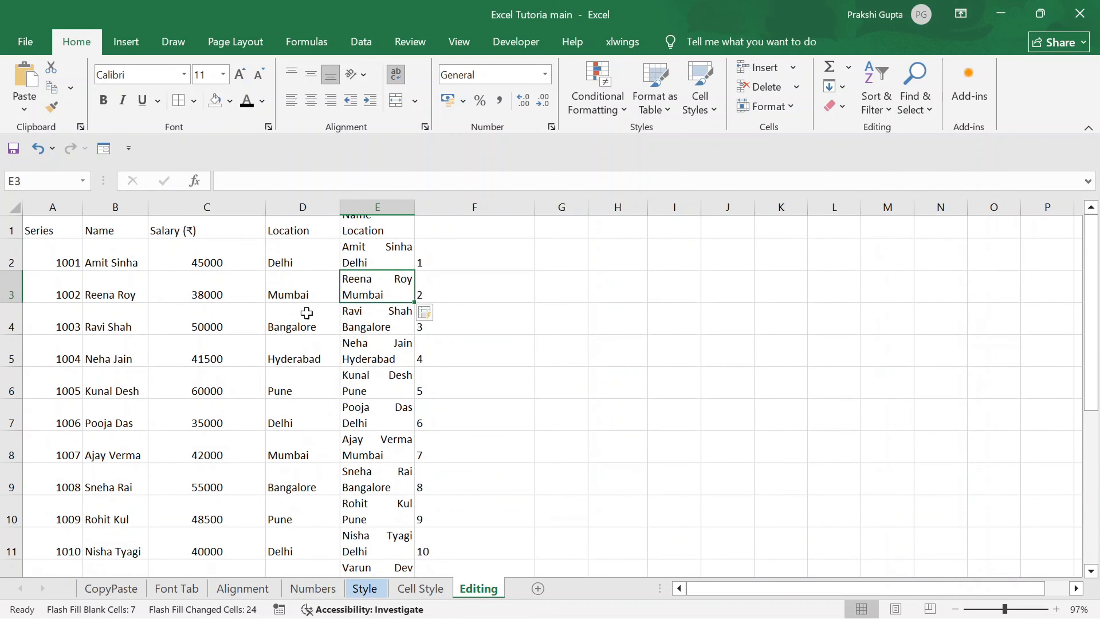
pyautogui.click(369, 253)
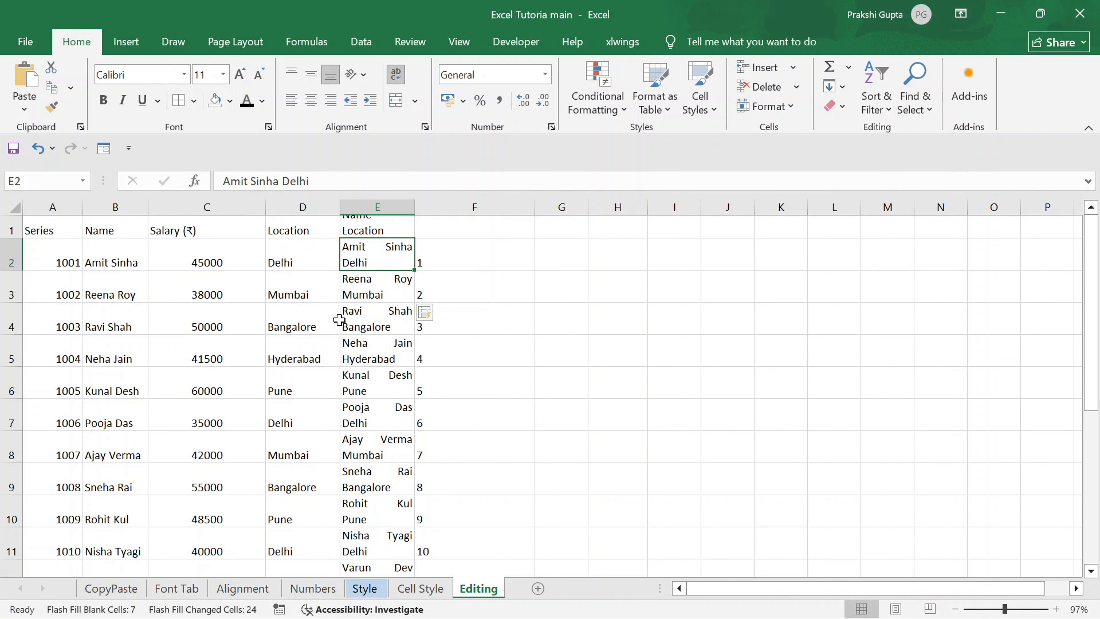
pyautogui.click(556, 263)
pyautogui.hotkey('ctrl', 'z')
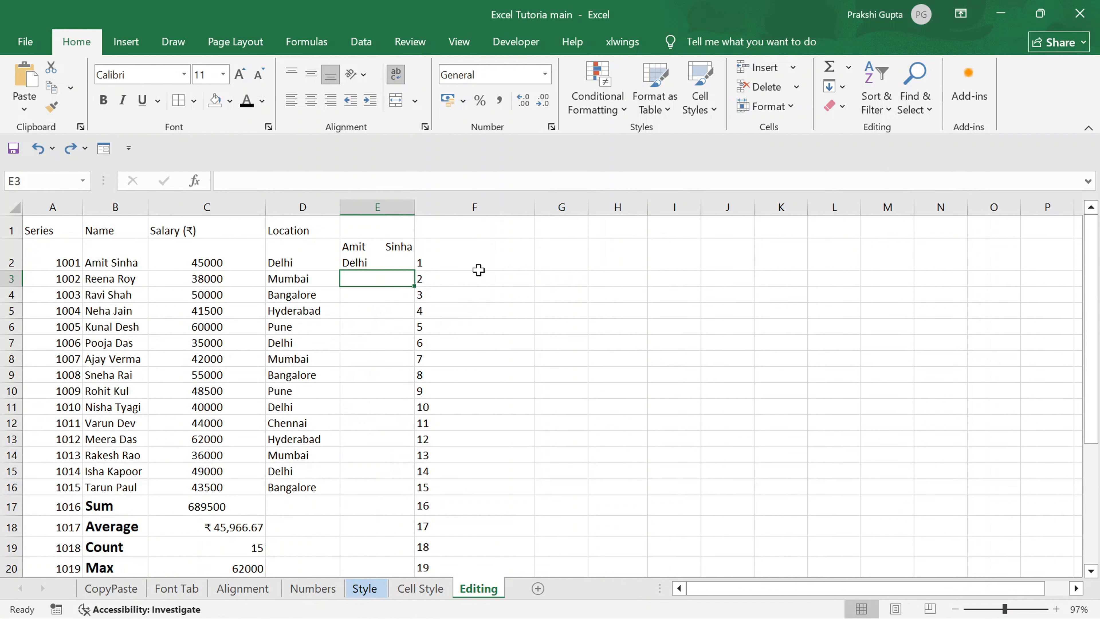
# Delete the number series from F2:F25 and select the combined name-and-location cell E2.
pyautogui.click(444, 251)
pyautogui.hotkey('ctrl', 'shift', 'Down')
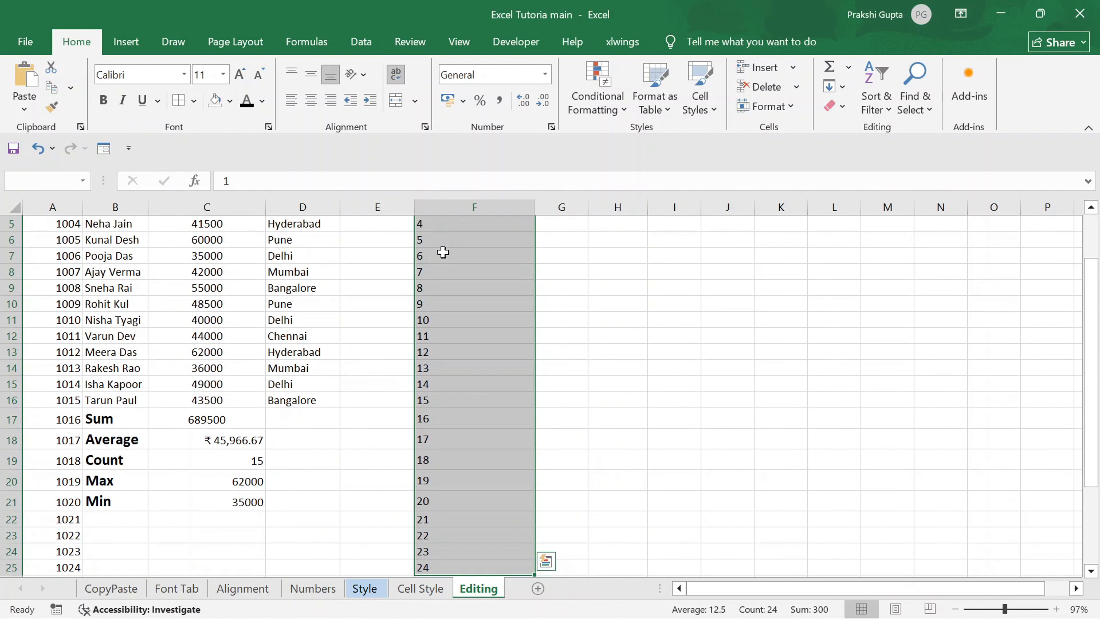
pyautogui.press('Delete')
pyautogui.scroll(2, 445, 251)
pyautogui.click(381, 248)
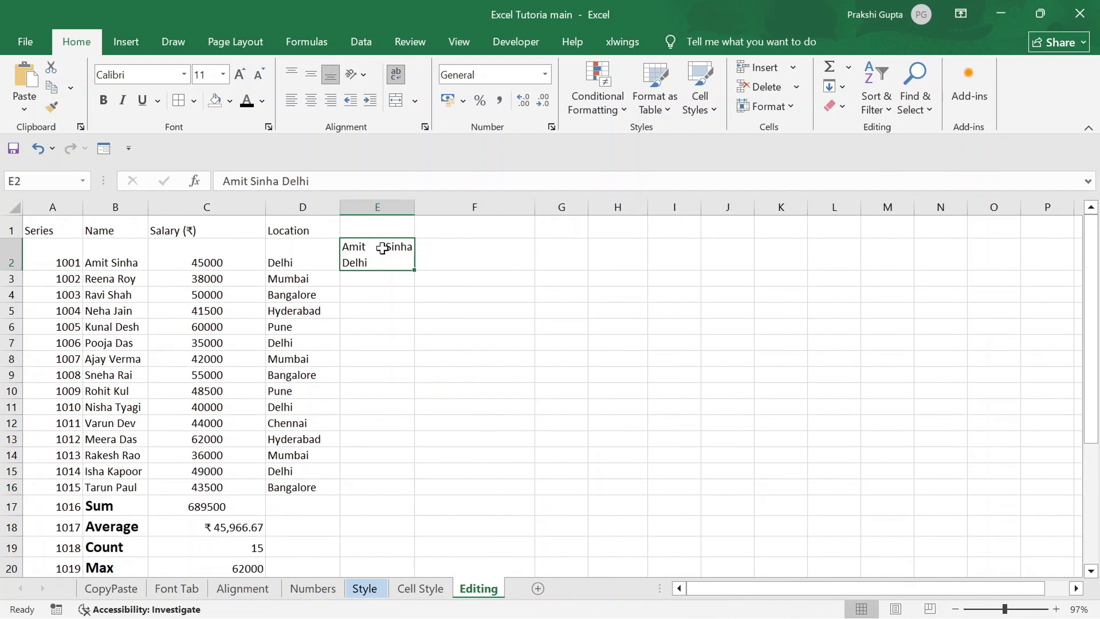
# Replace the entry in E2 with the first employee's first name and enter the surname in F2 as Flash Fill examples.
pyautogui.press('Delete')
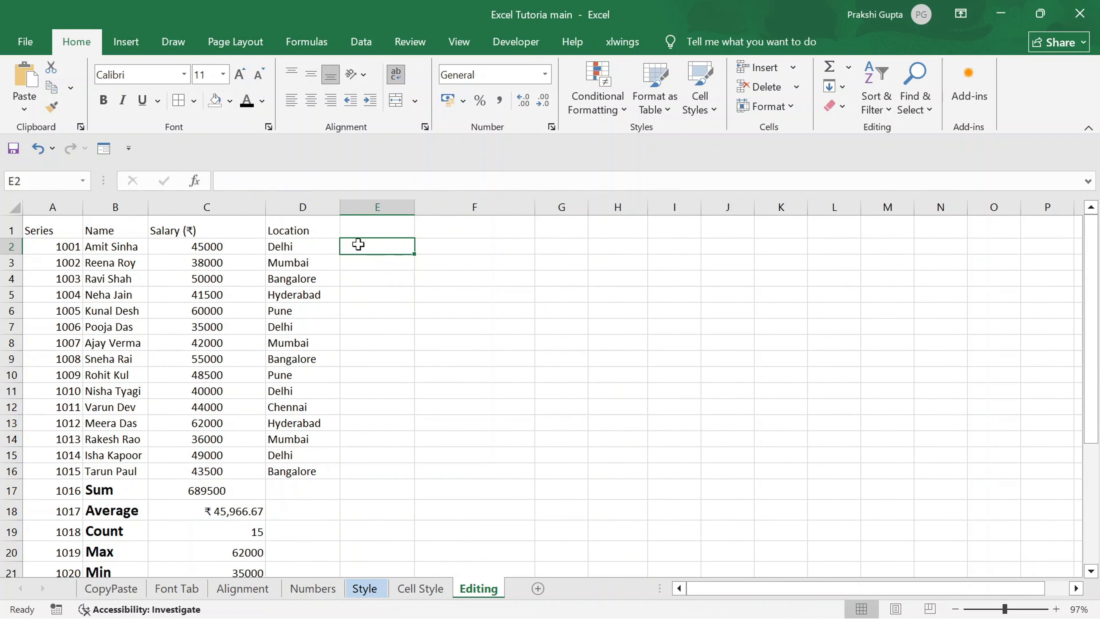
pyautogui.write('Amit')
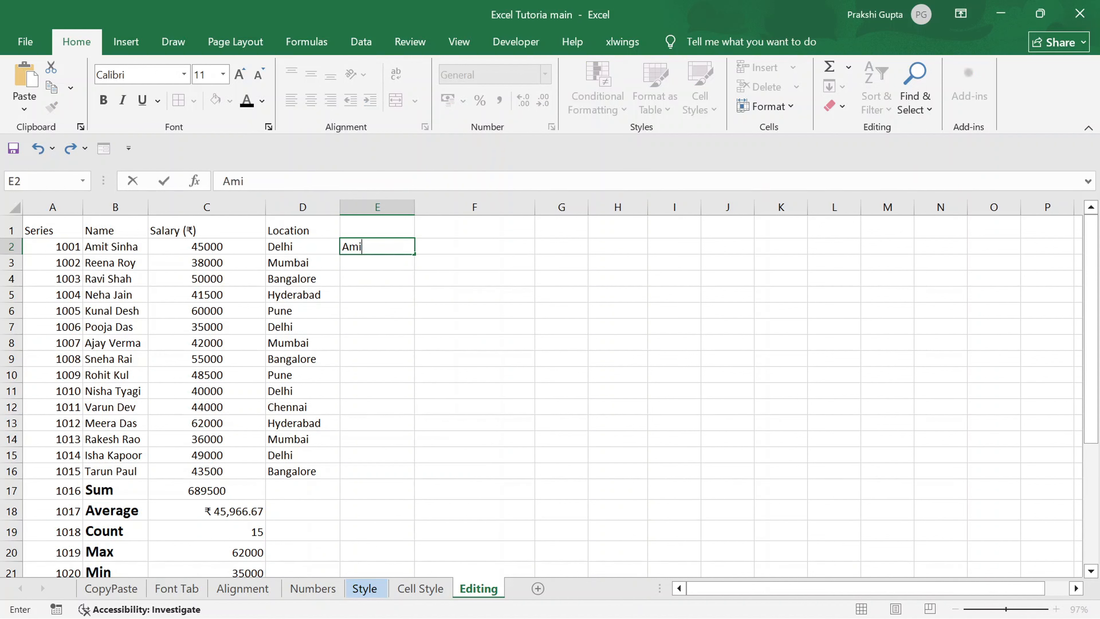
pyautogui.press('Tab')
pyautogui.write('S')
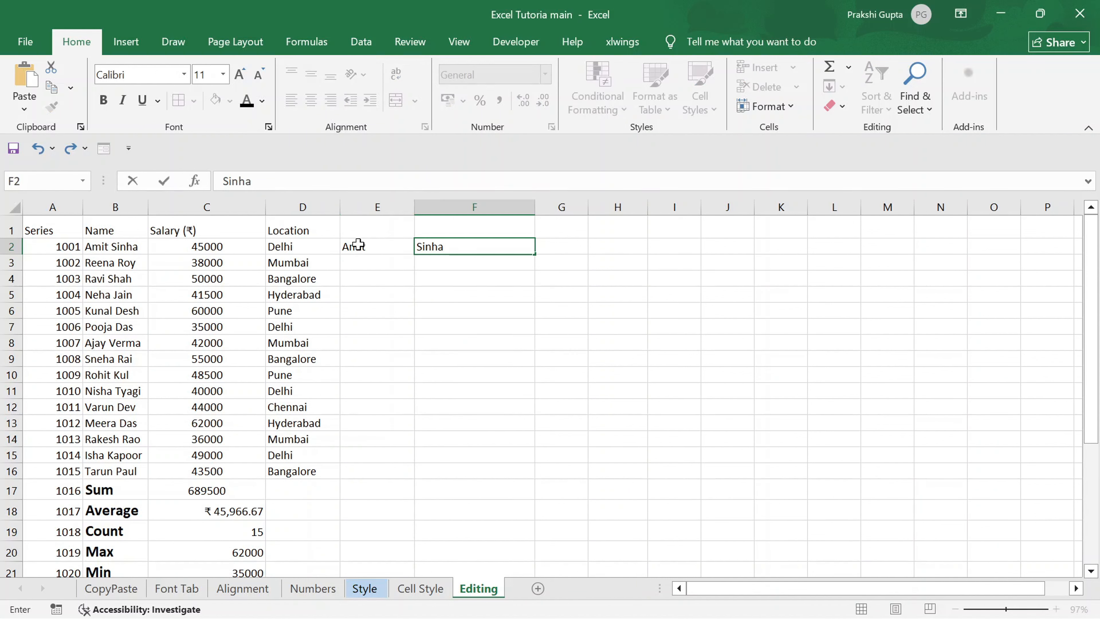
pyautogui.press('Return')
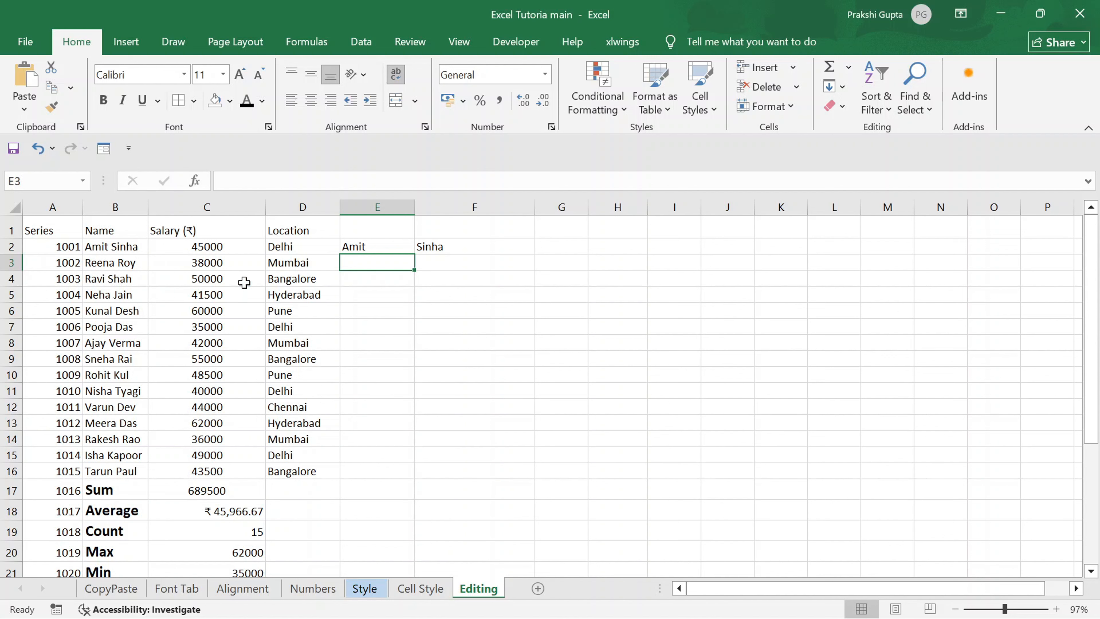
# Flash Fill the first names down column E and the surnames down column F from the row 2 examples.
pyautogui.hotkey('ctrl', 'e')
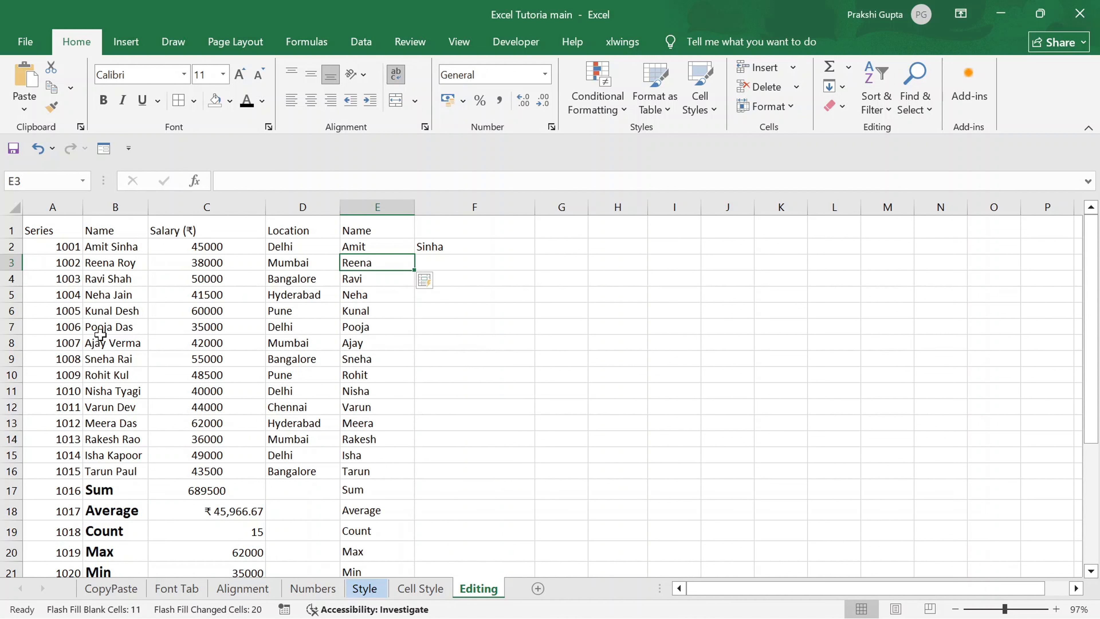
pyautogui.click(438, 267)
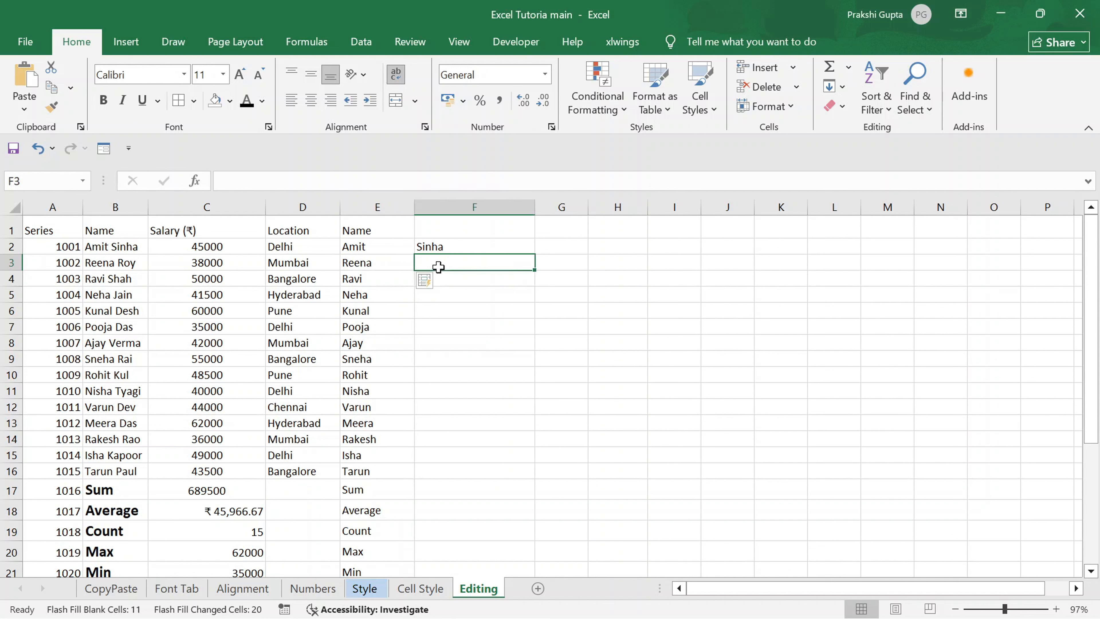
pyautogui.hotkey('ctrl', 'e')
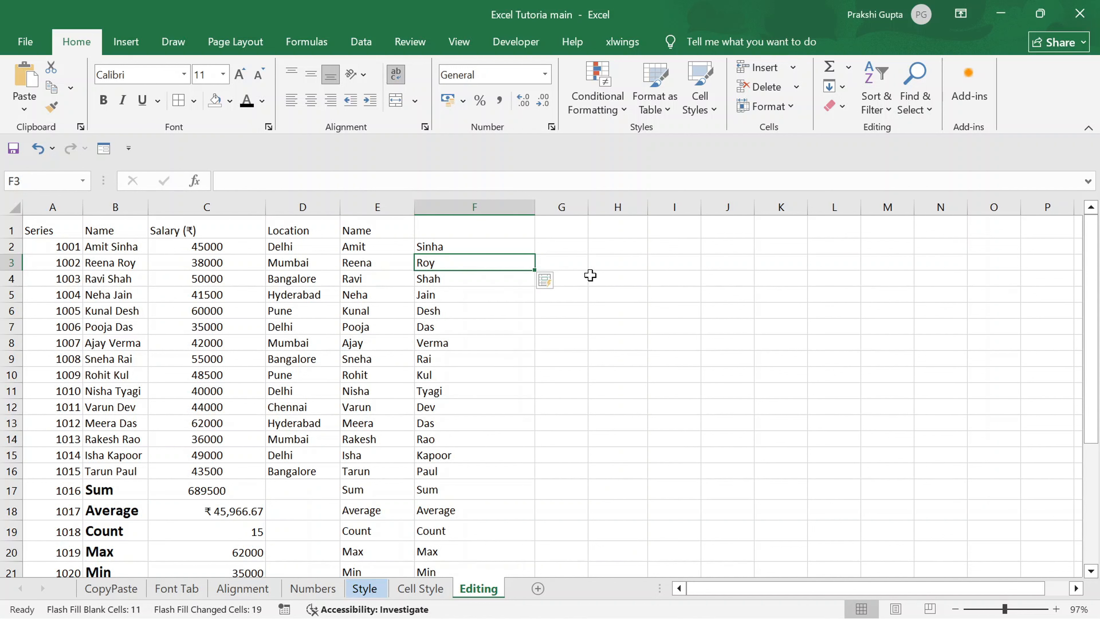
pyautogui.click(842, 87)
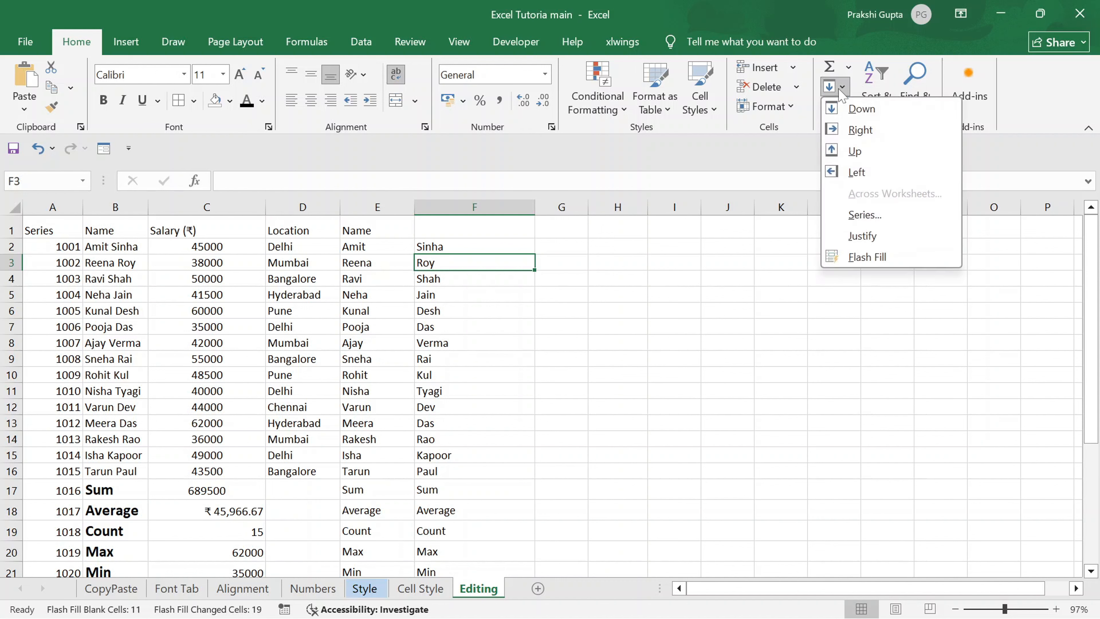
pyautogui.click(754, 238)
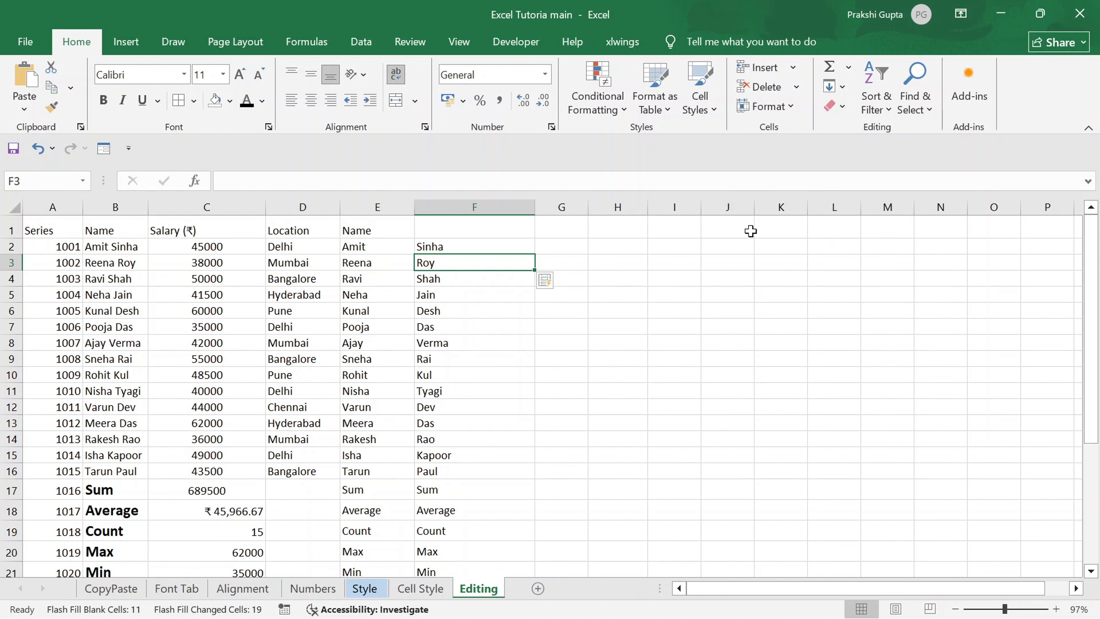
# Apply Clear All to the entire data table in columns A to F, and undo the clearing.
pyautogui.click(843, 106)
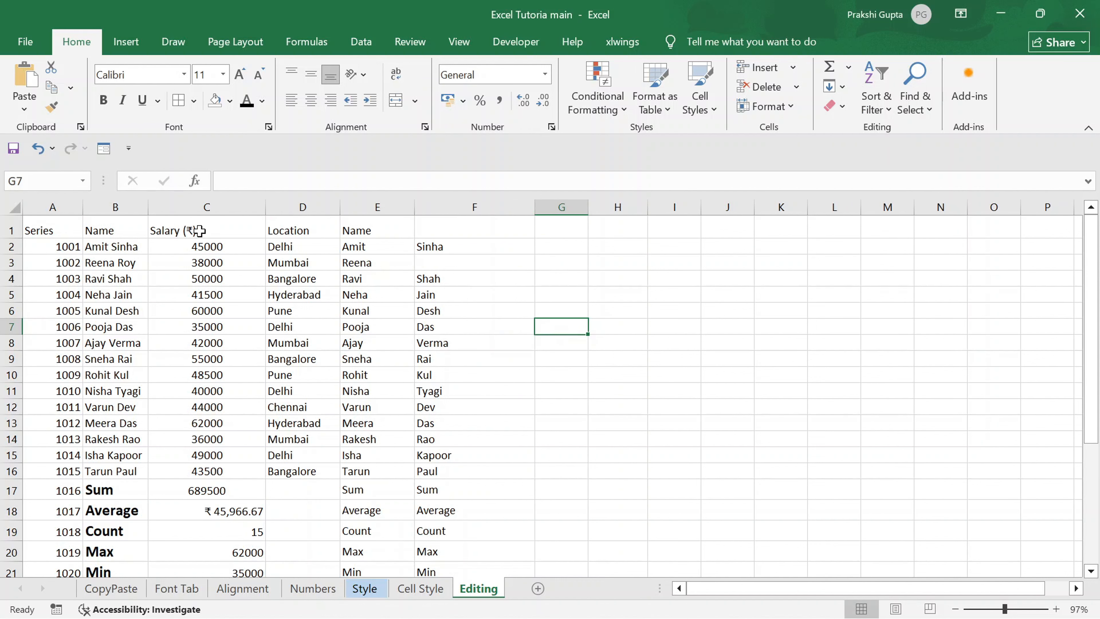
pyautogui.click(199, 231)
pyautogui.hotkey('ctrl', 'a')
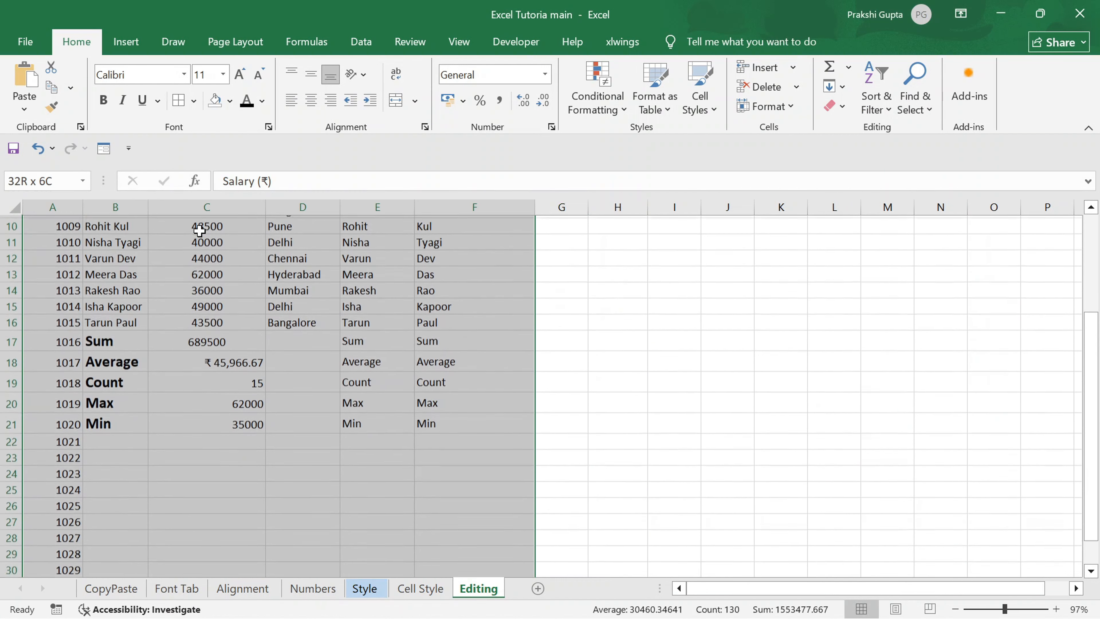
pyautogui.click(842, 106)
pyautogui.click(860, 129)
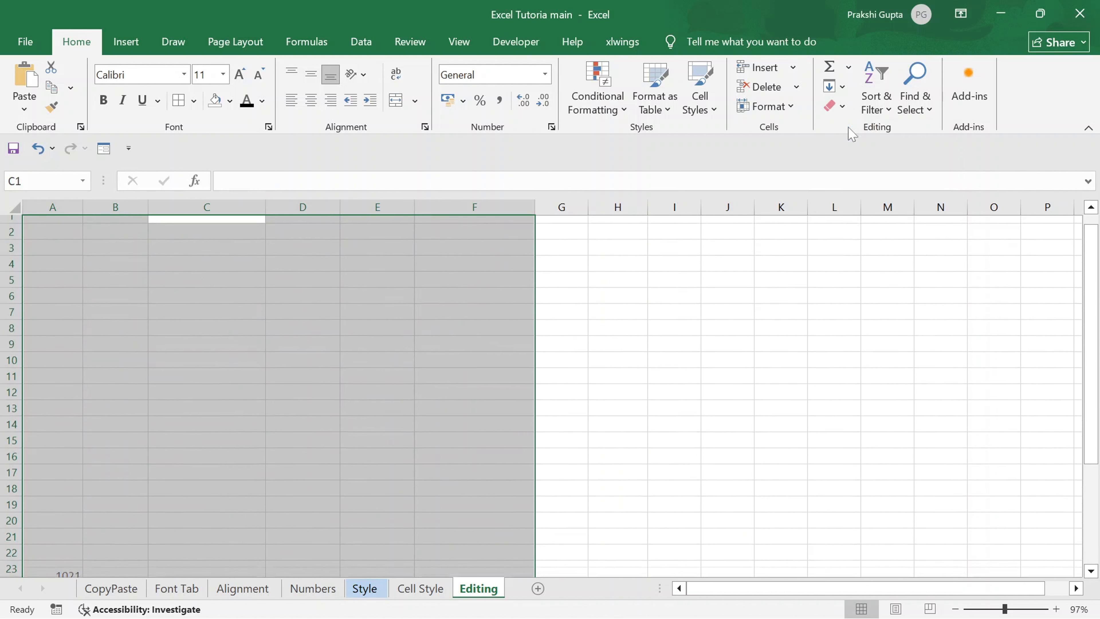
pyautogui.hotkey('ctrl', 'z')
pyautogui.click(842, 106)
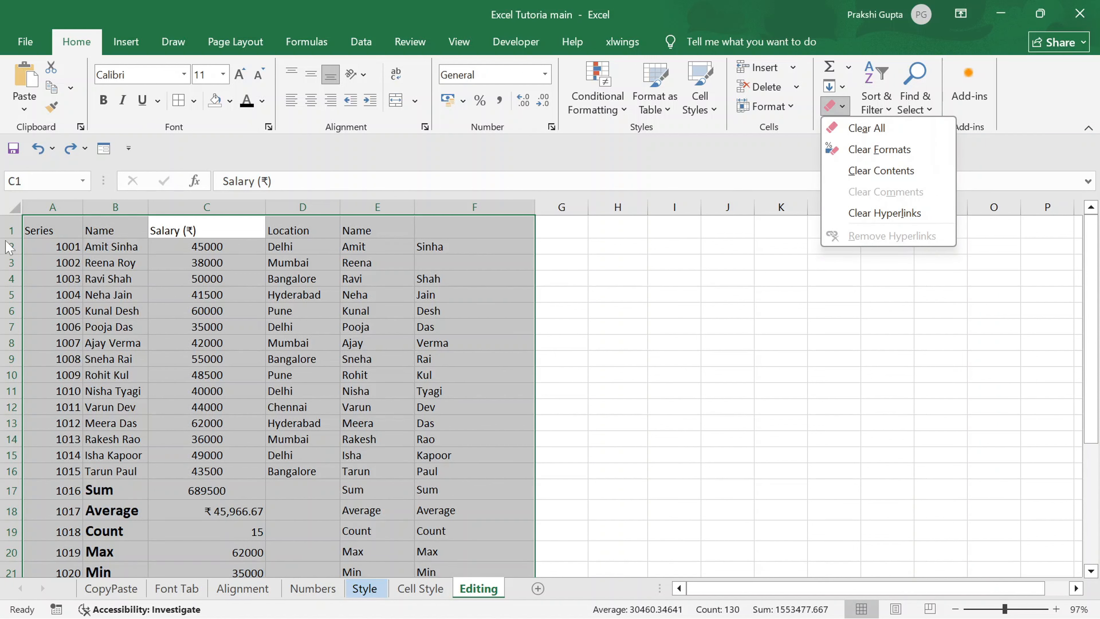
pyautogui.press('Escape')
# Format the range A1:F7 with cell borders, bold text and an orange fill.
pyautogui.click(48, 233)
pyautogui.moveTo(80, 231); pyautogui.dragTo(477, 329)
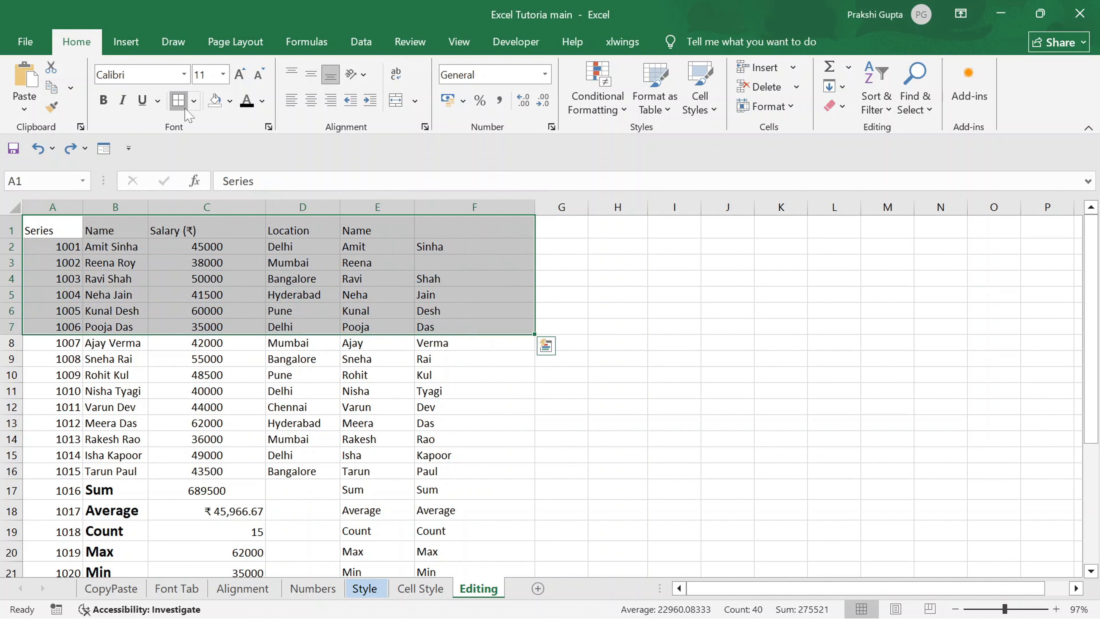
pyautogui.click(178, 100)
pyautogui.click(104, 101)
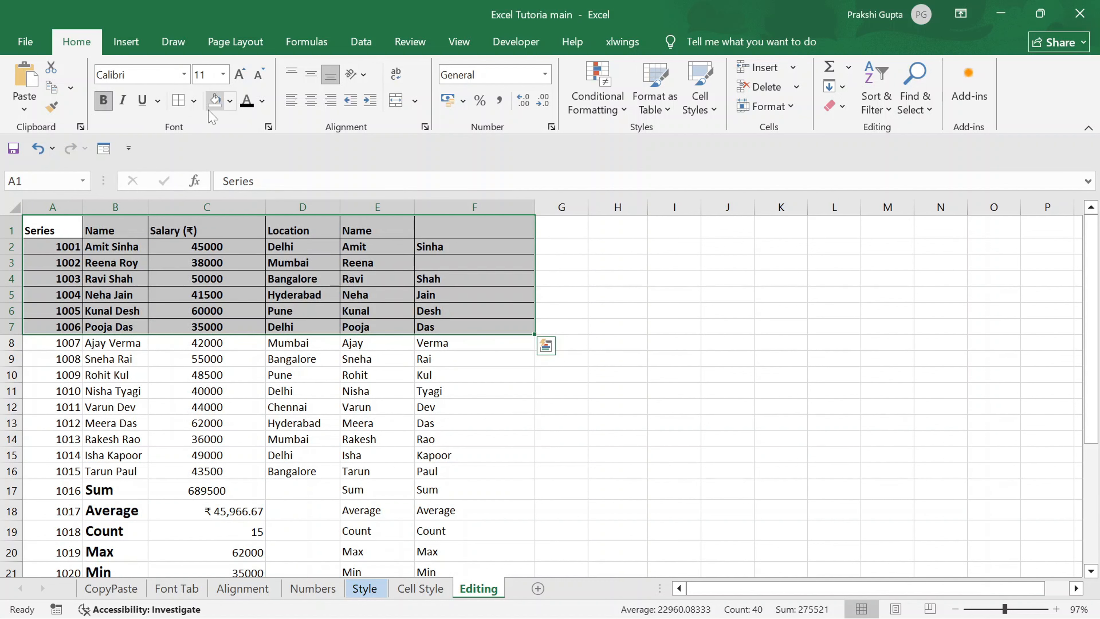
pyautogui.click(230, 101)
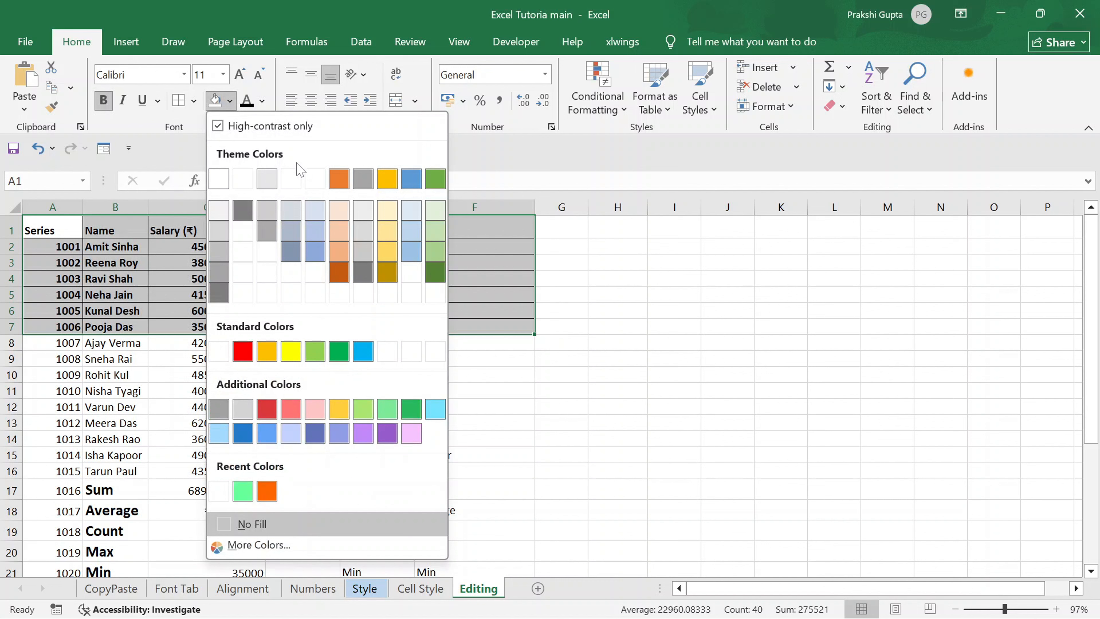
pyautogui.click(338, 179)
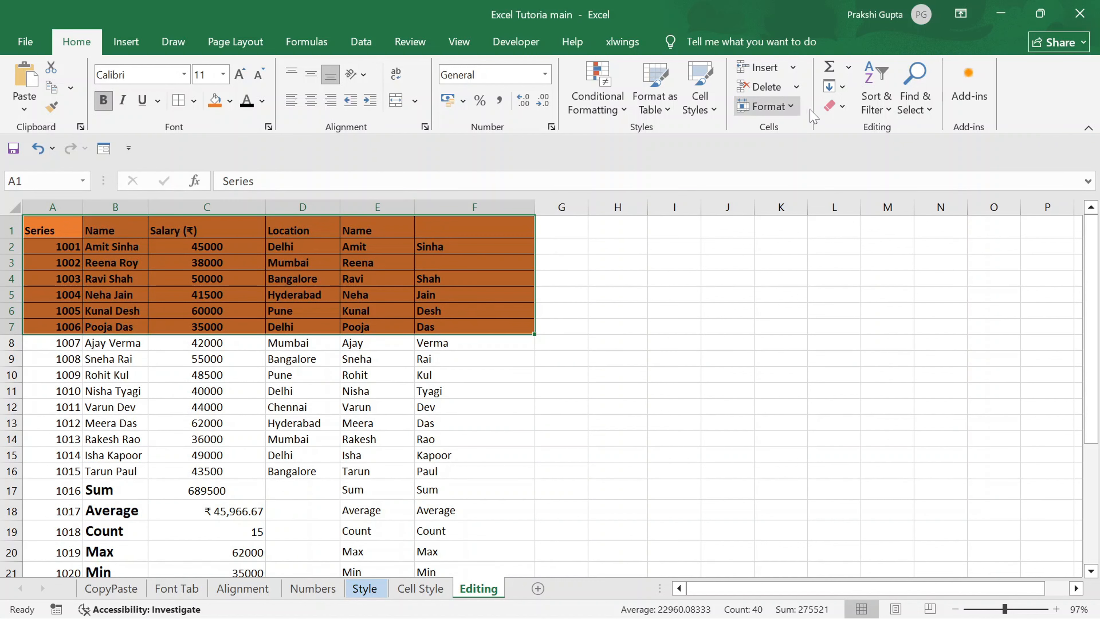
# Clear only the formats from A1:F7, and undo the format clearing.
pyautogui.click(838, 106)
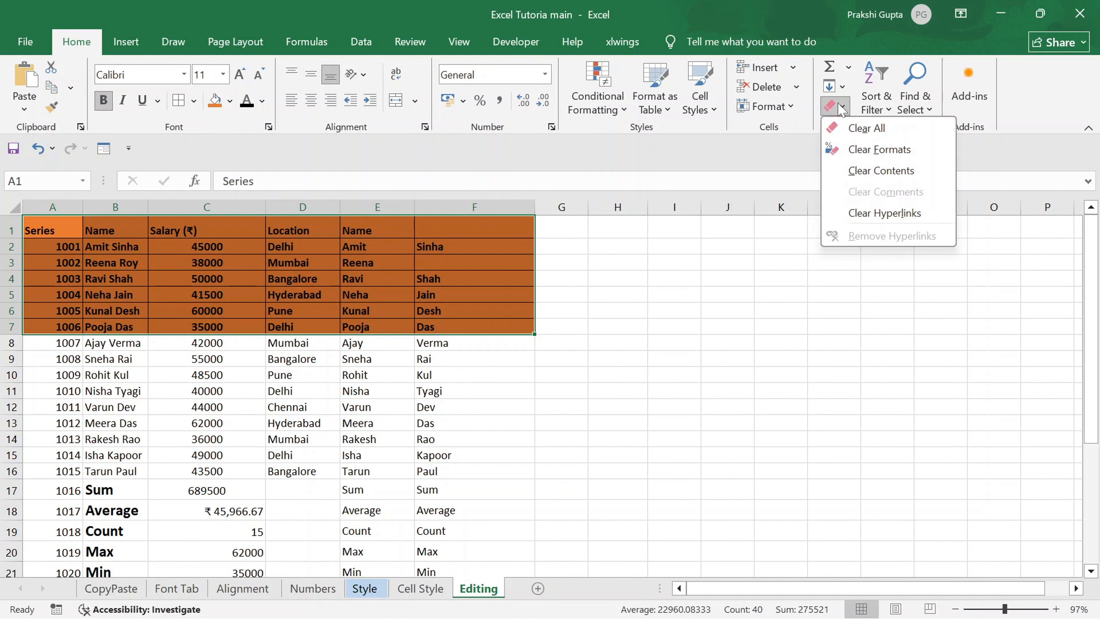
pyautogui.click(860, 149)
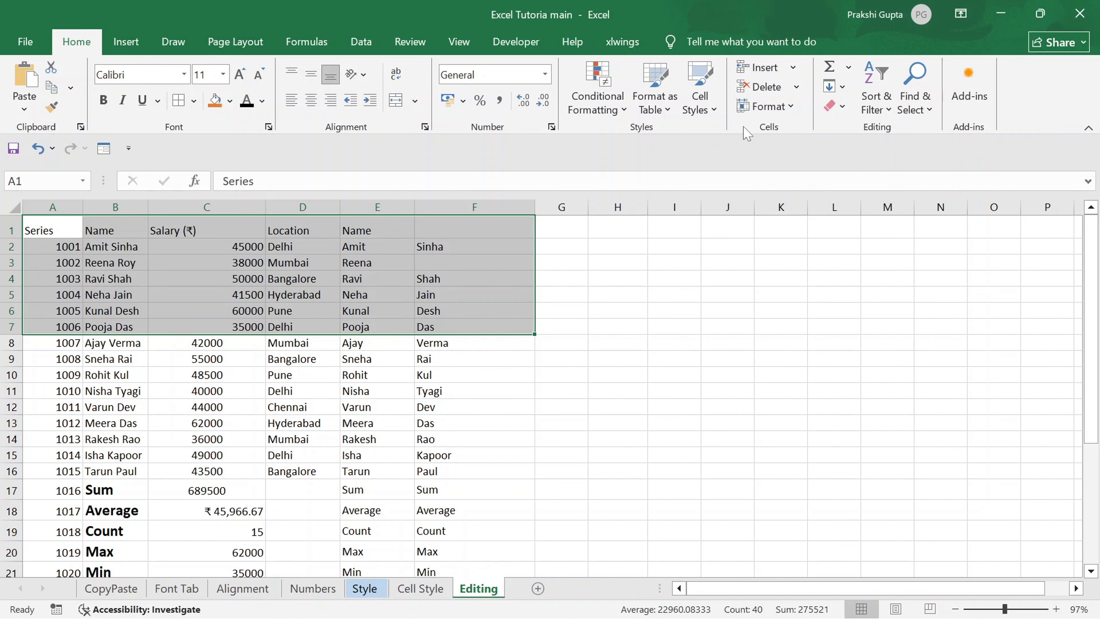
pyautogui.hotkey('ctrl', 'z')
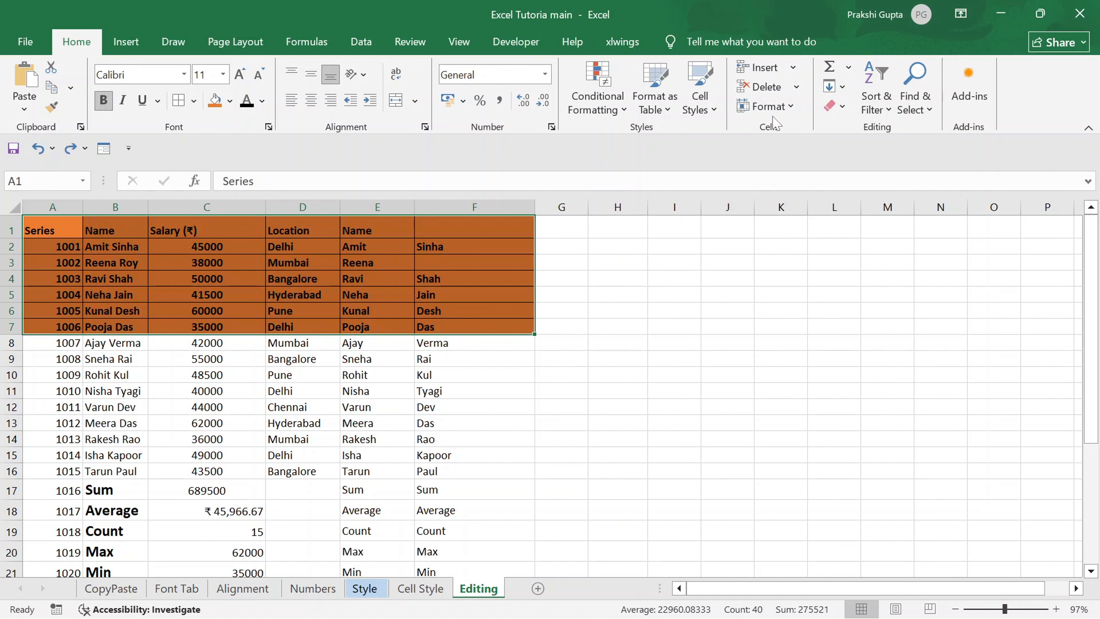
# Clear only the contents of A1:F7, and undo the content clearing.
pyautogui.click(843, 107)
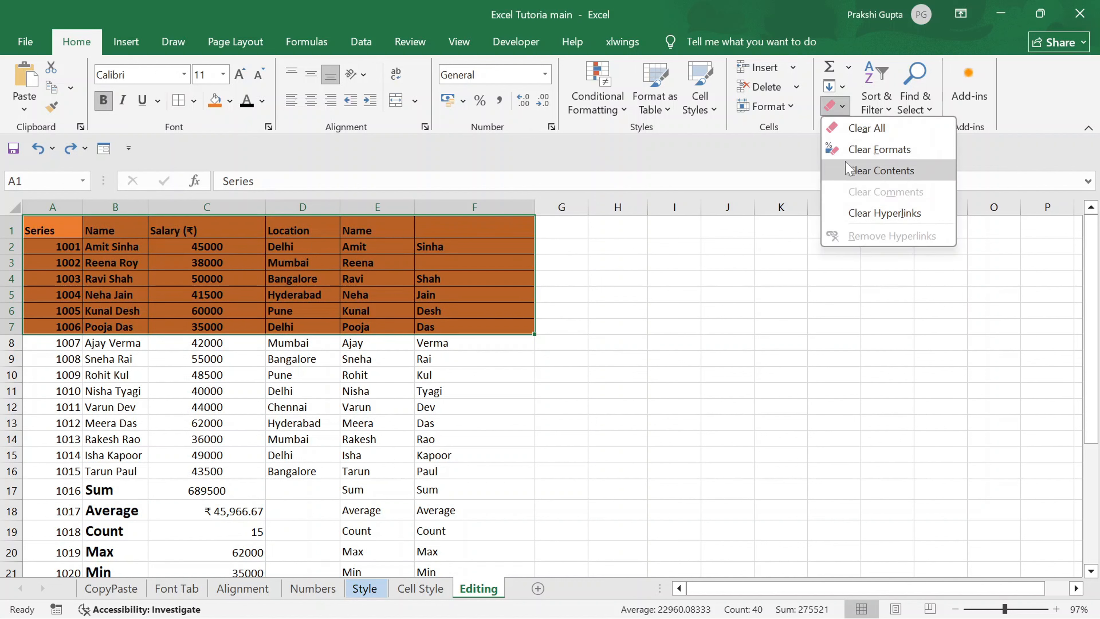
pyautogui.click(854, 173)
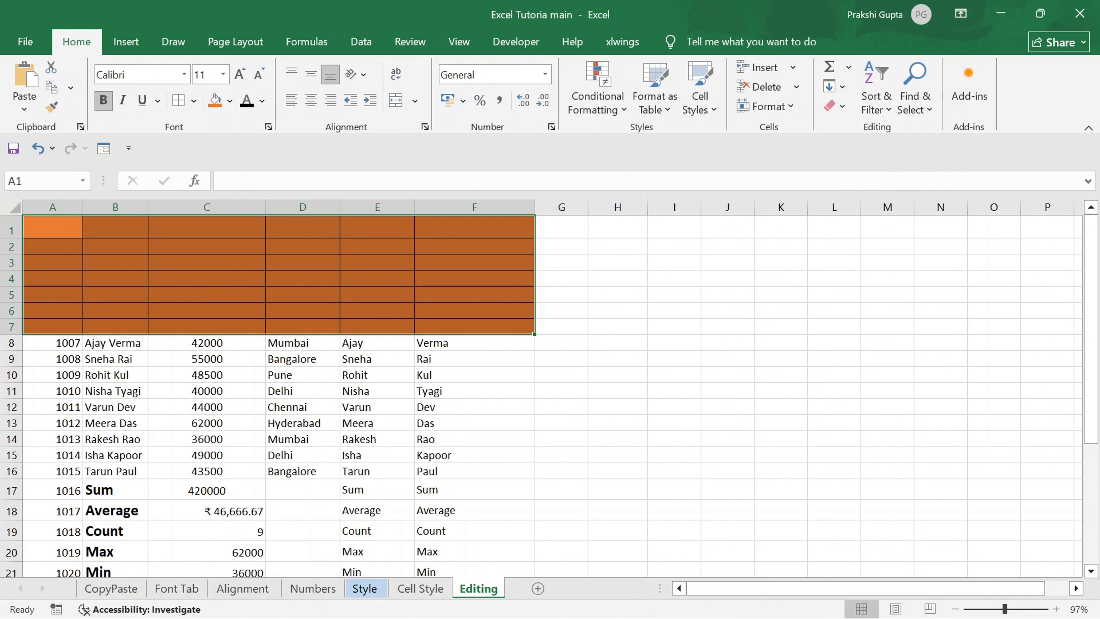
pyautogui.hotkey('ctrl', 'z')
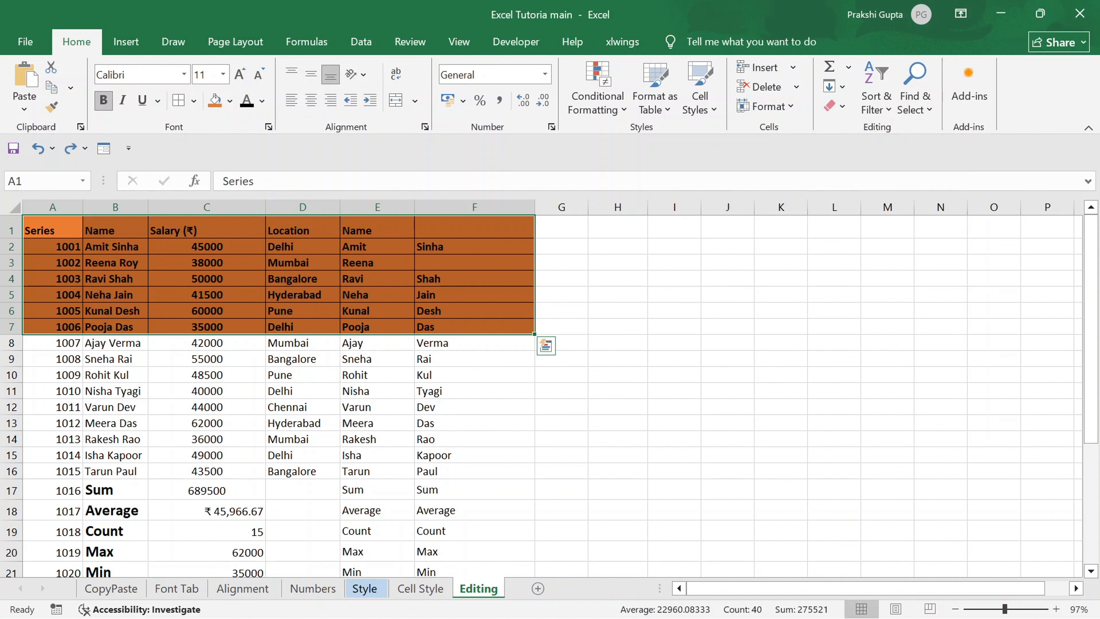
pyautogui.click(842, 106)
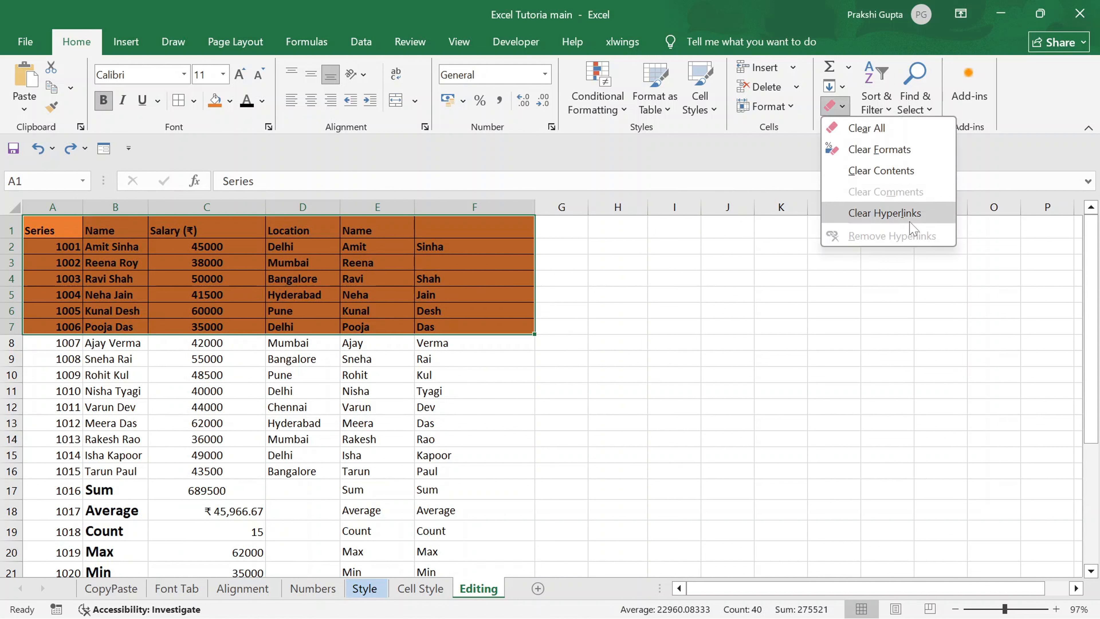
pyautogui.click(383, 343)
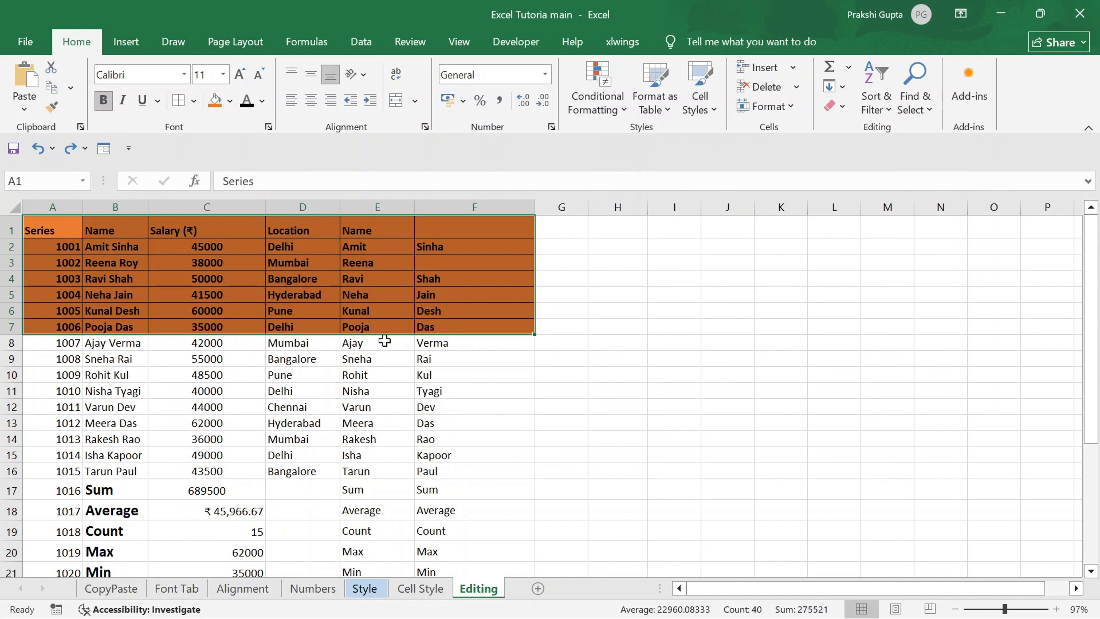
pyautogui.click(378, 374)
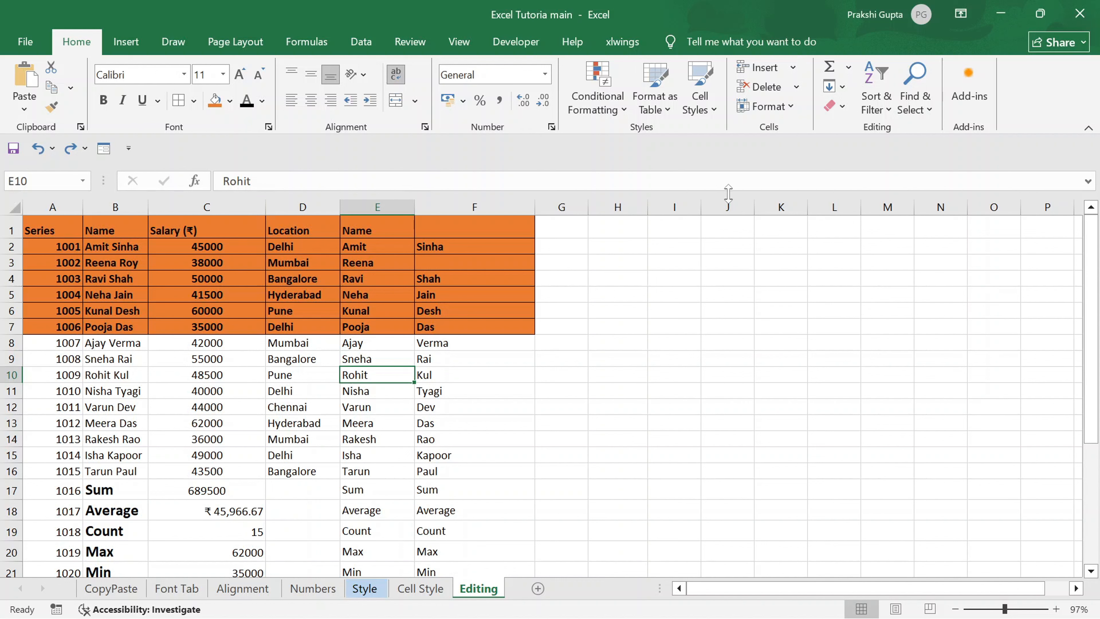
pyautogui.click(843, 108)
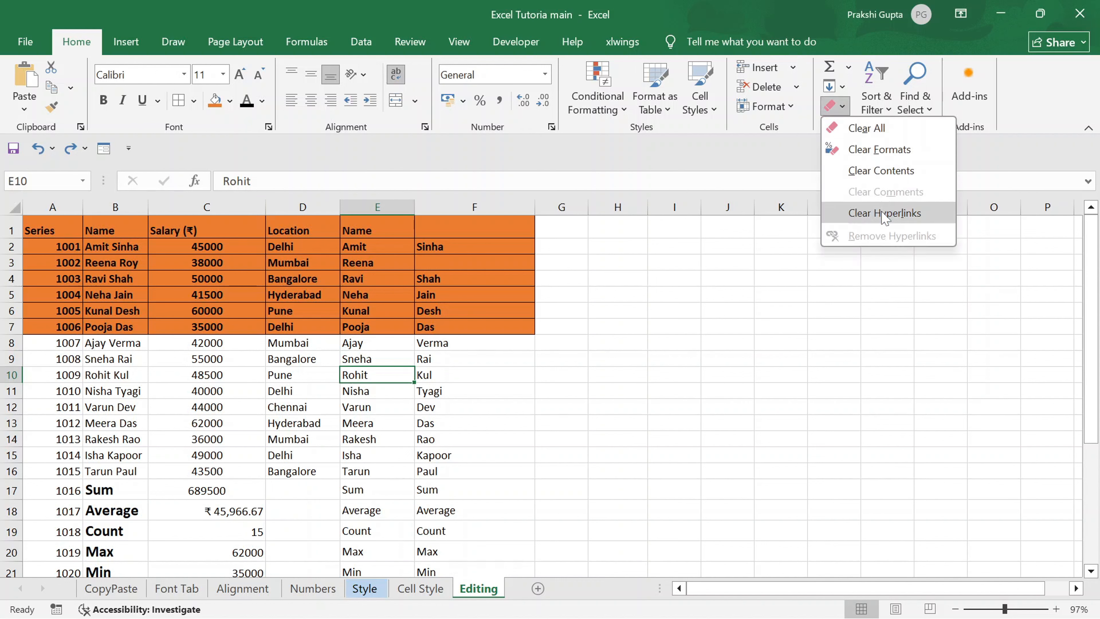
pyautogui.click(454, 347)
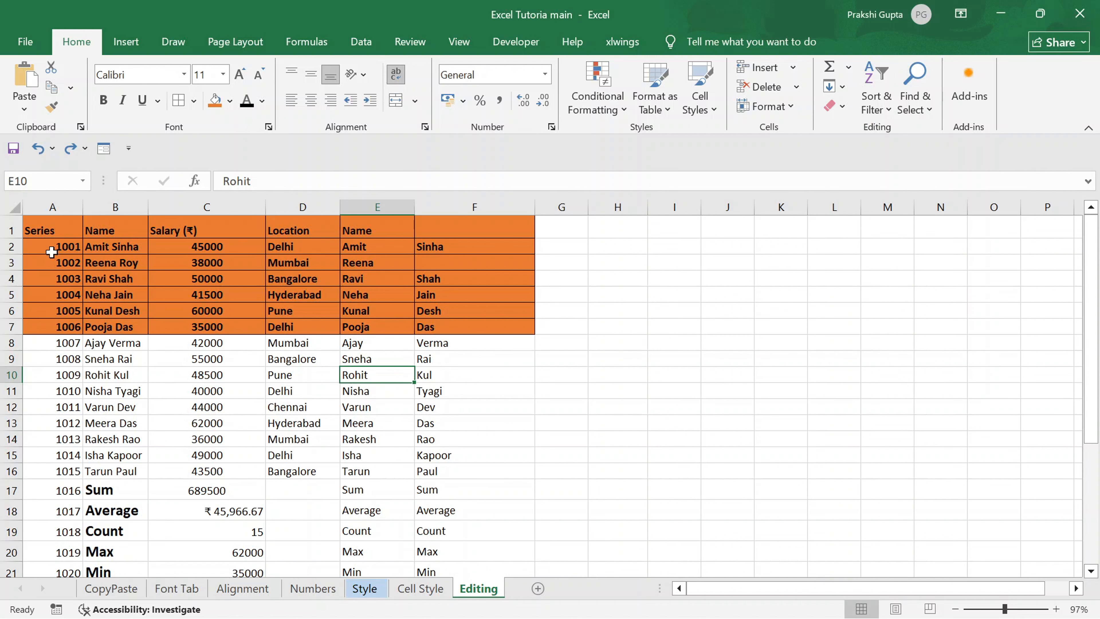
# Undo the orange fill, bold text and borders applied to A1:F7.
pyautogui.hotkey('ctrl', 'z')
pyautogui.click(132, 269)
pyautogui.hotkey('ctrl', 'z')
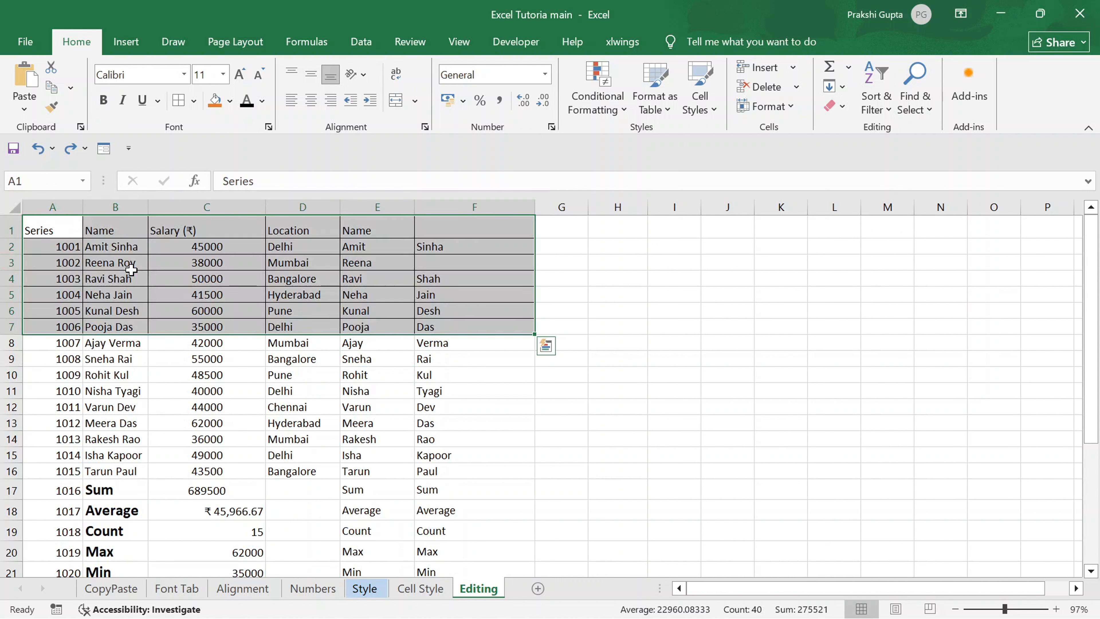
pyautogui.click(260, 375)
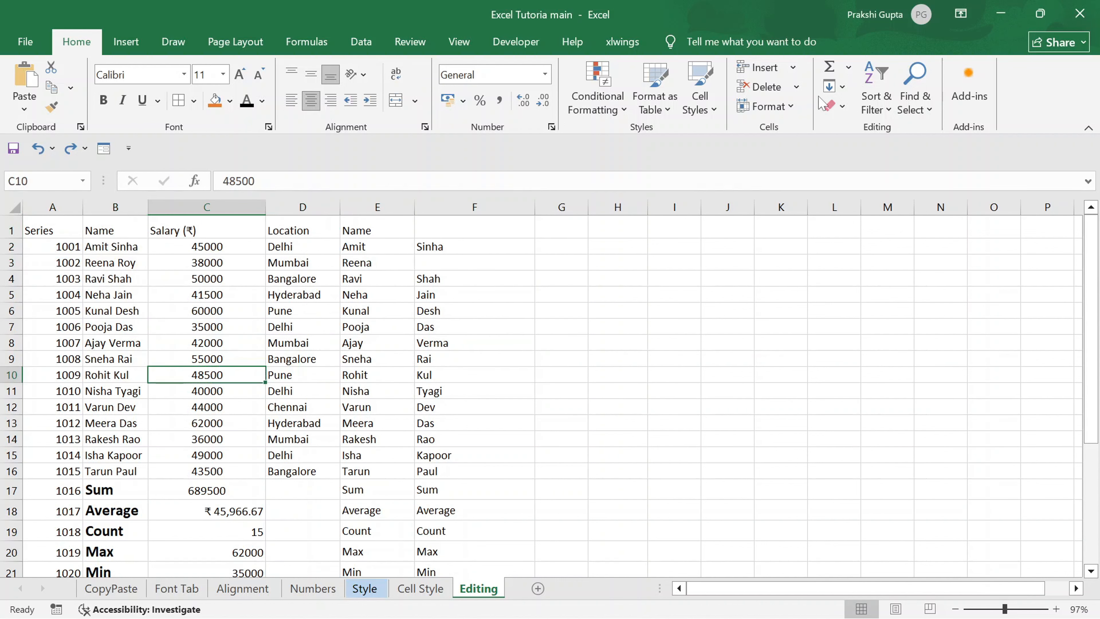
# Sort only the names in B2:B16 from A to Z, continuing with the current selection, and undo the sort.
pyautogui.click(875, 101)
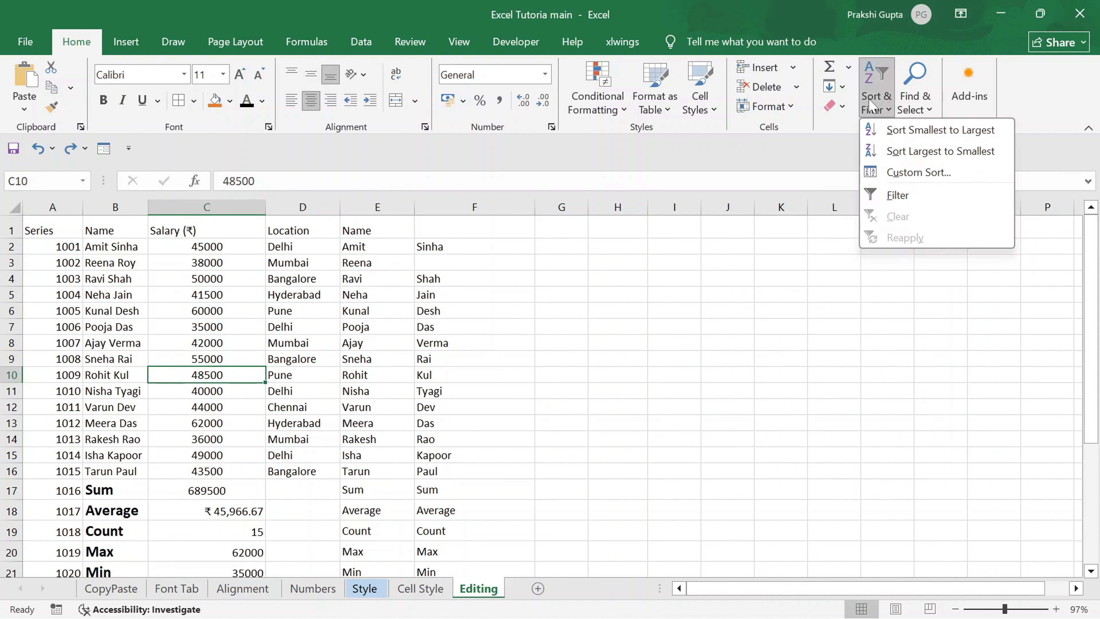
pyautogui.click(29, 228)
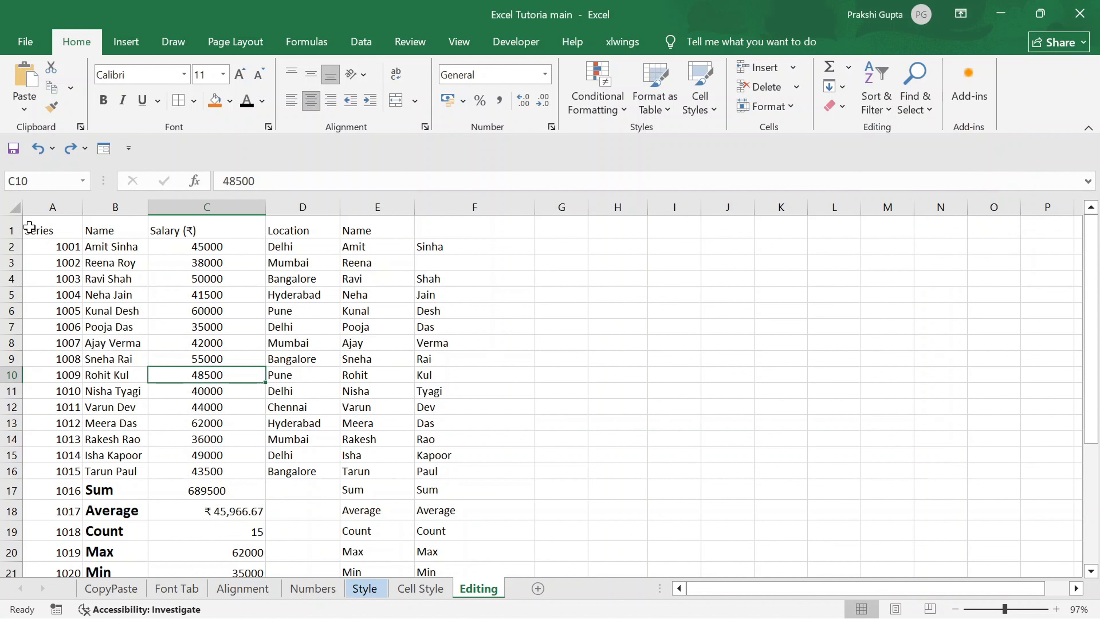
pyautogui.click(97, 249)
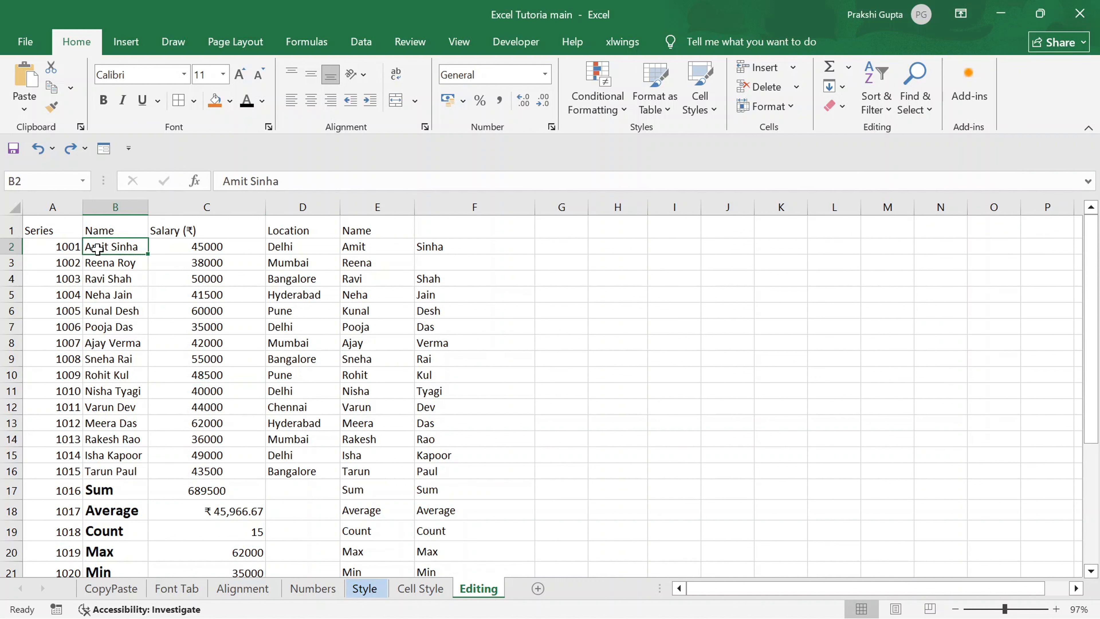
pyautogui.hotkey('ctrl', 'shift', 'Down')
pyautogui.hotkey('shift', 'Up')
pyautogui.hotkey('shift', 'Up')
pyautogui.hotkey('shift', 'Up')
pyautogui.hotkey('shift', 'Up')
pyautogui.hotkey('shift', 'Up')
pyautogui.hotkey('shift', 'Up')
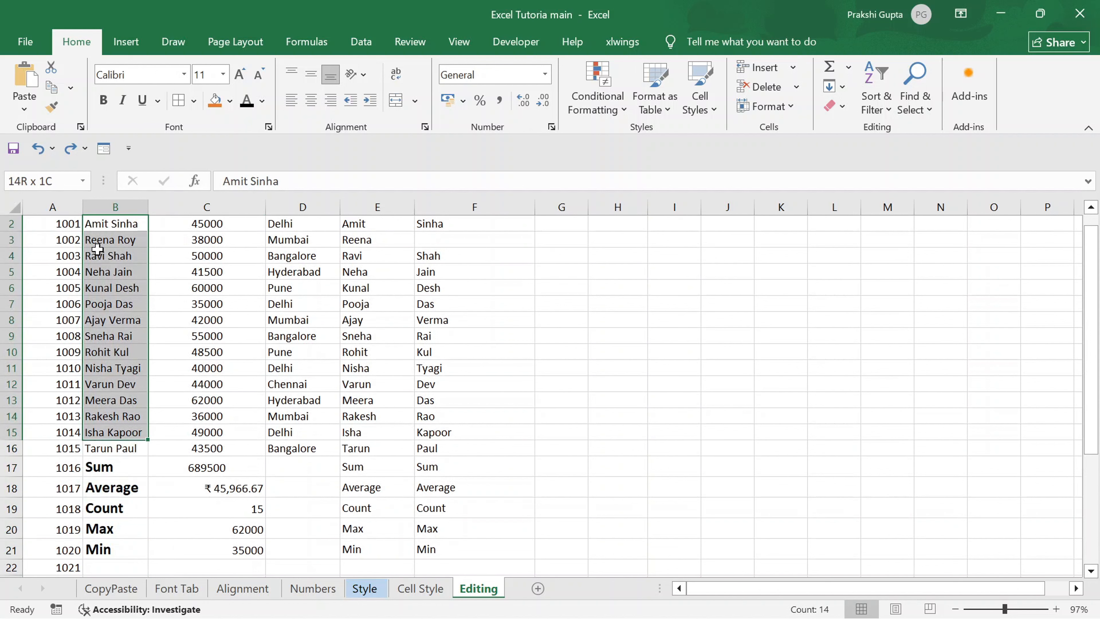
pyautogui.hotkey('shift', 'Down')
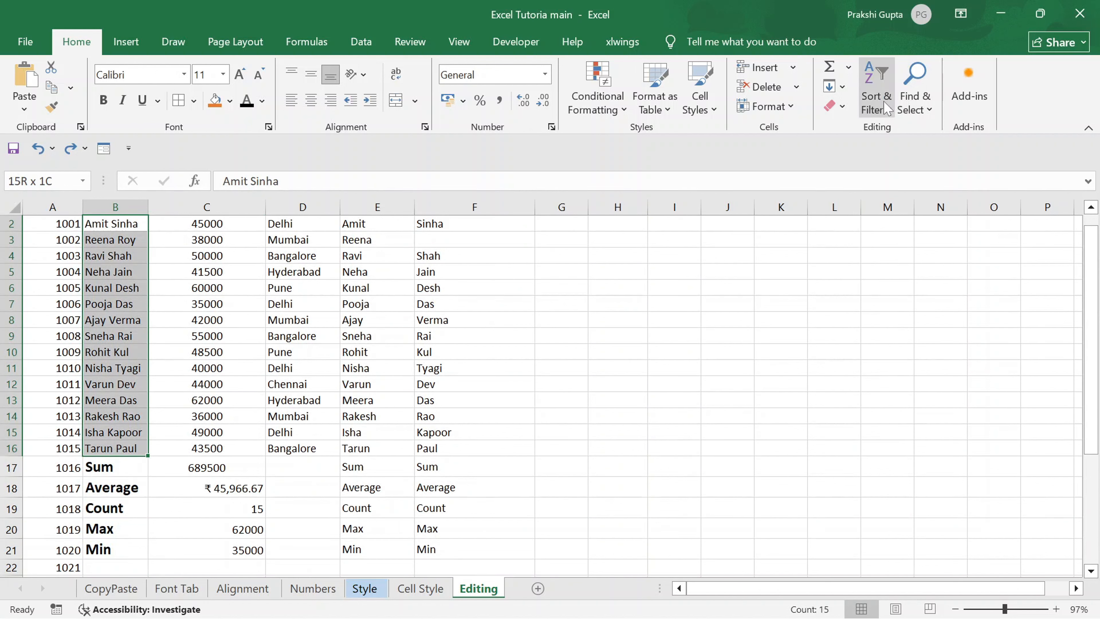
pyautogui.click(883, 101)
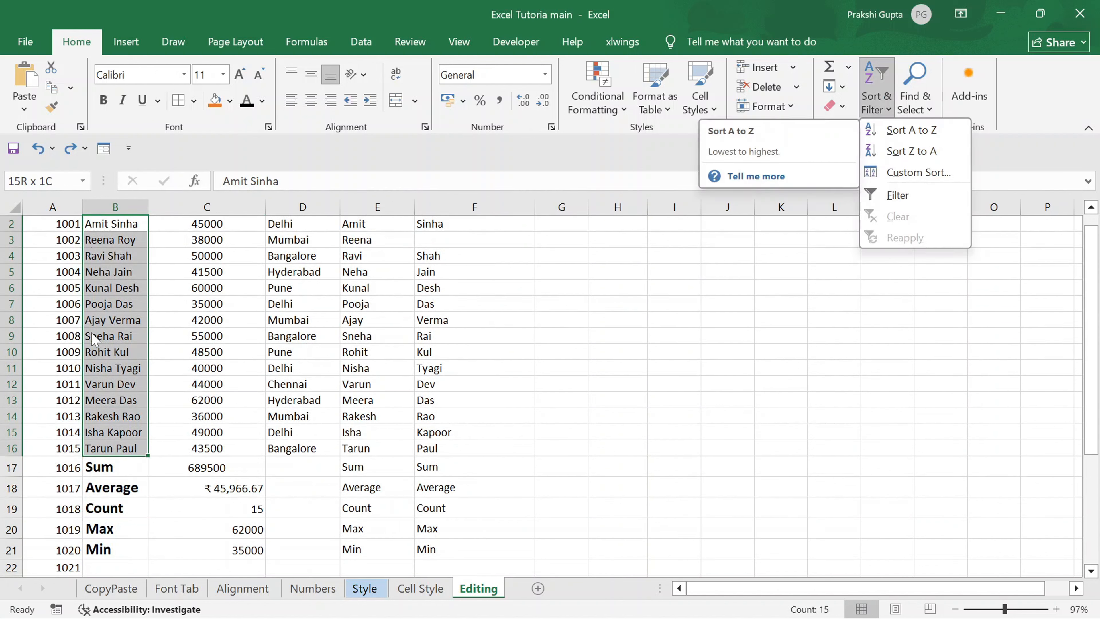
pyautogui.click(913, 140)
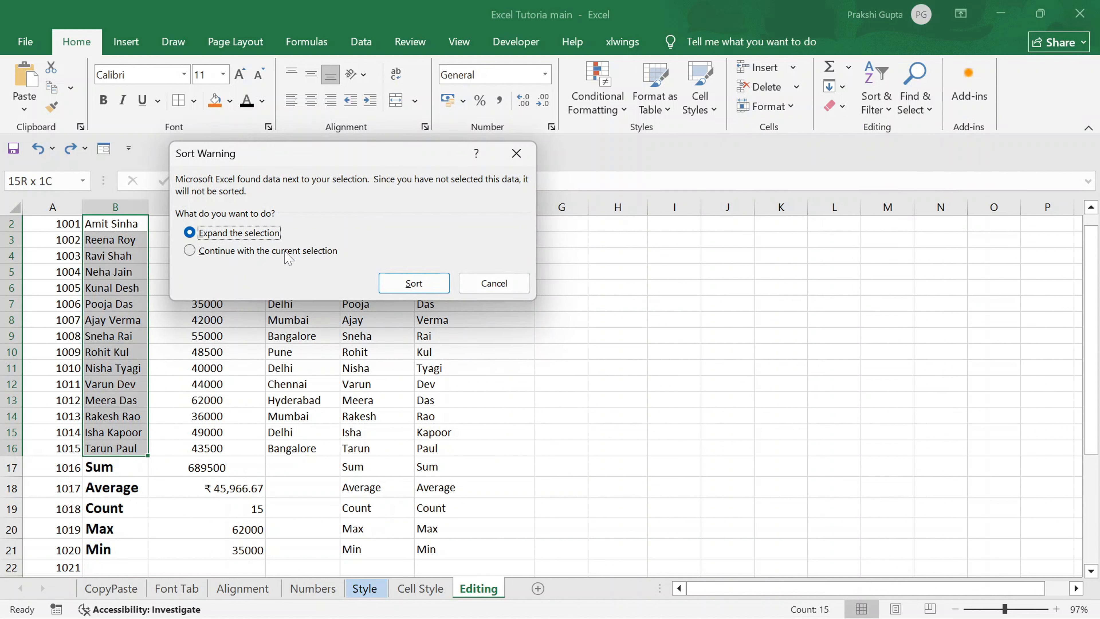
pyautogui.click(195, 253)
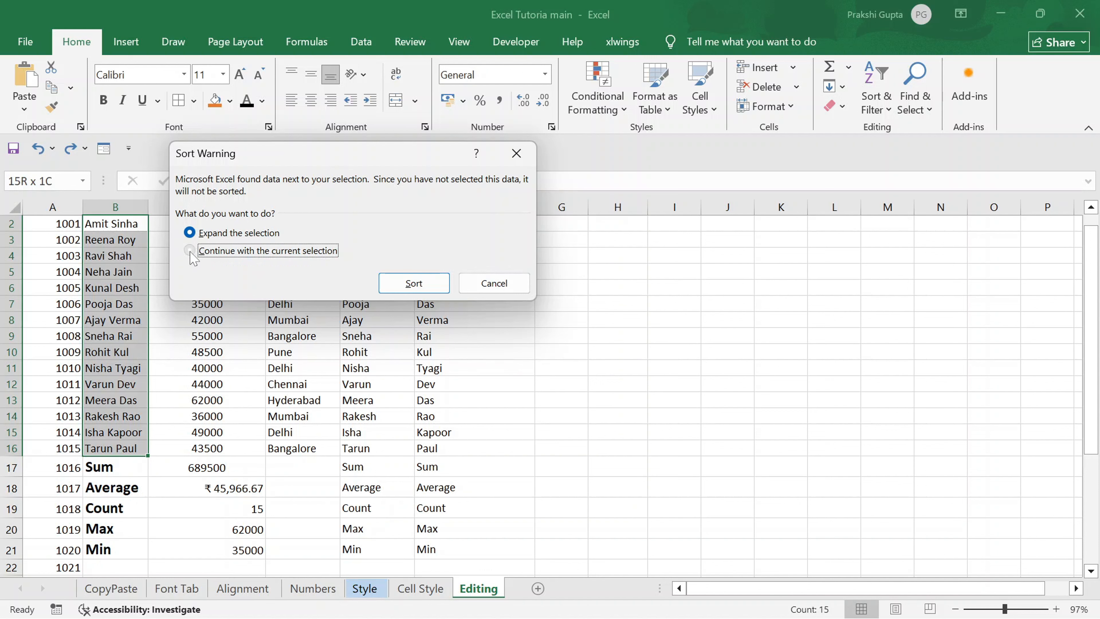
pyautogui.click(412, 283)
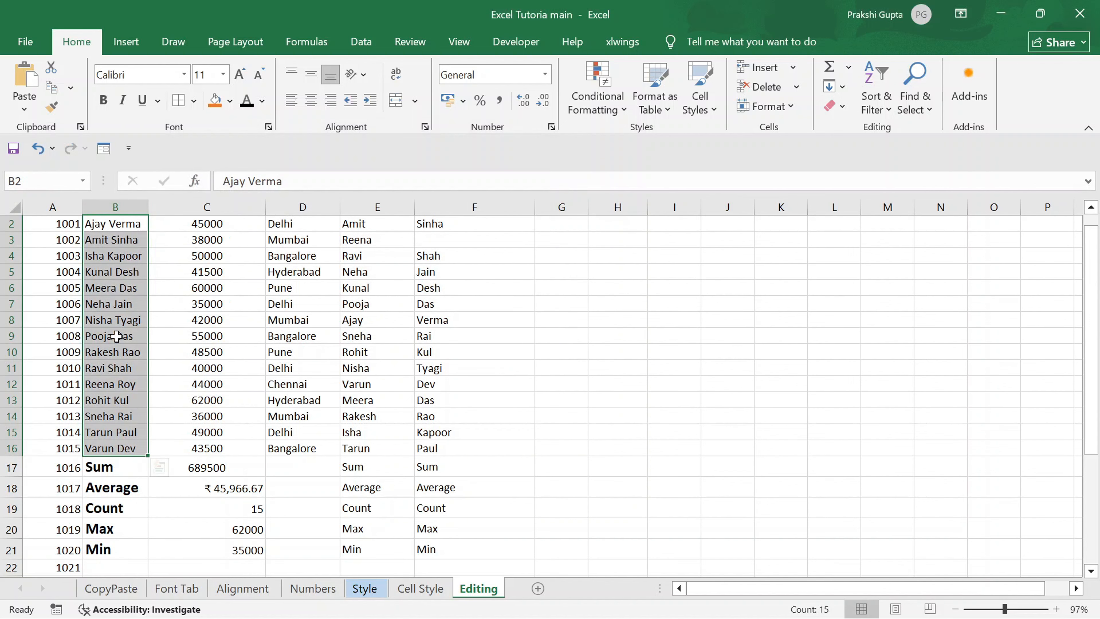
pyautogui.scroll(1, 124, 390)
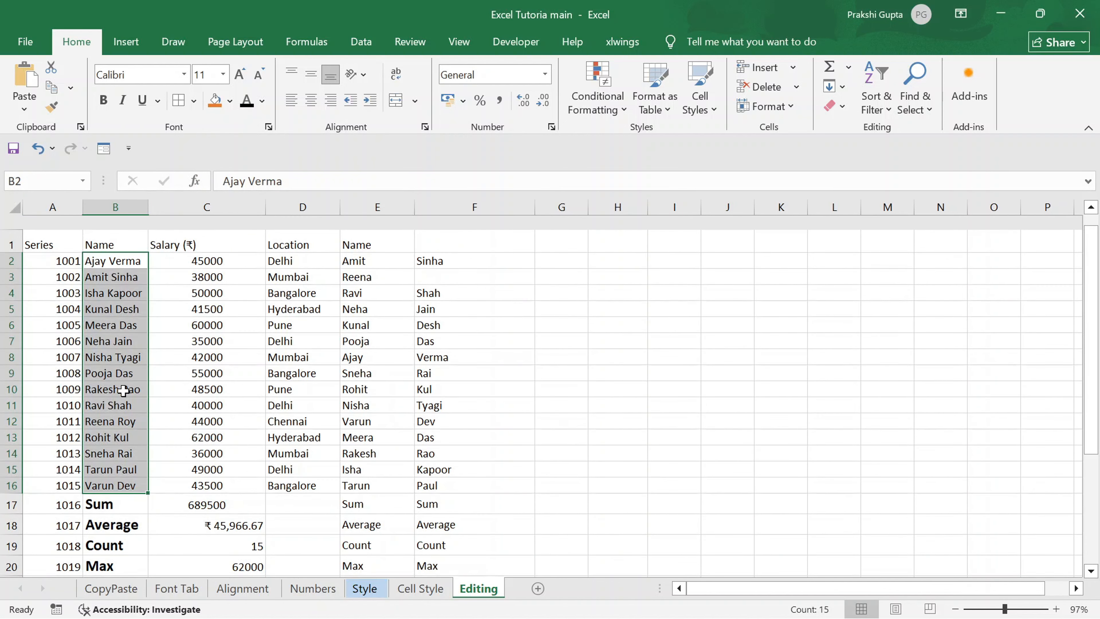
pyautogui.hotkey('ctrl', 'z')
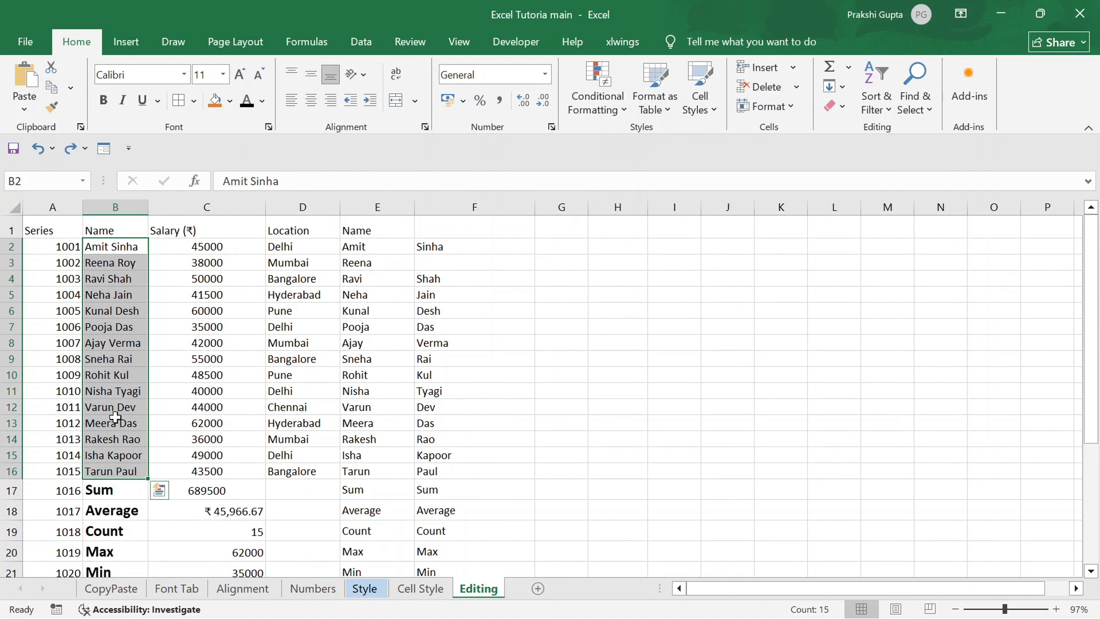
# Sort B2:B16 from A to Z with the selection expanded to the adjacent data, and undo the sort.
pyautogui.click(878, 113)
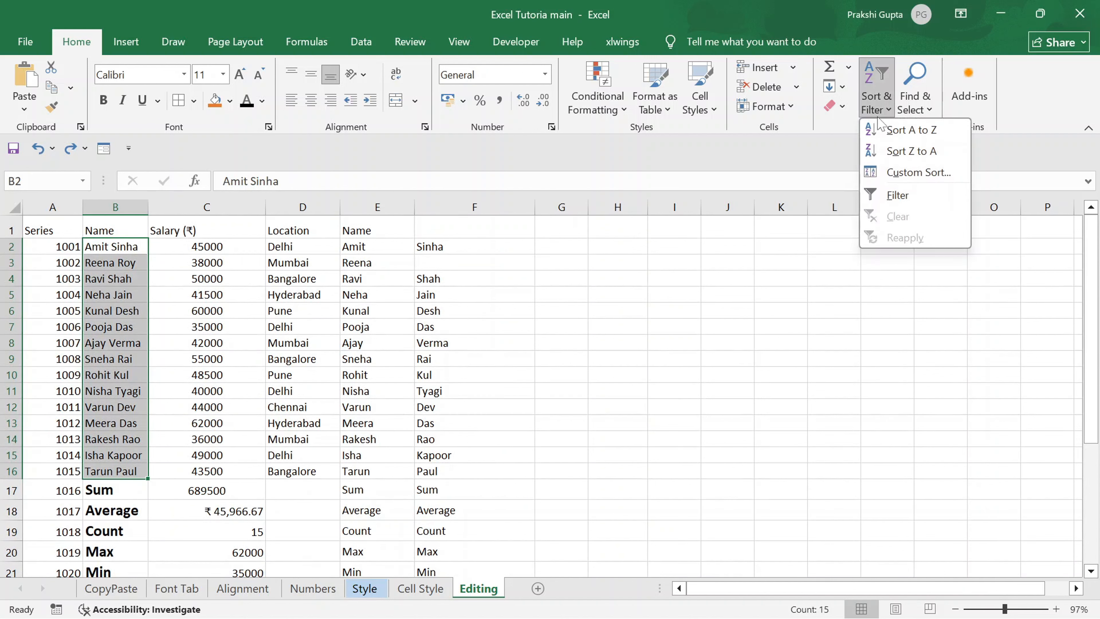
pyautogui.click(881, 135)
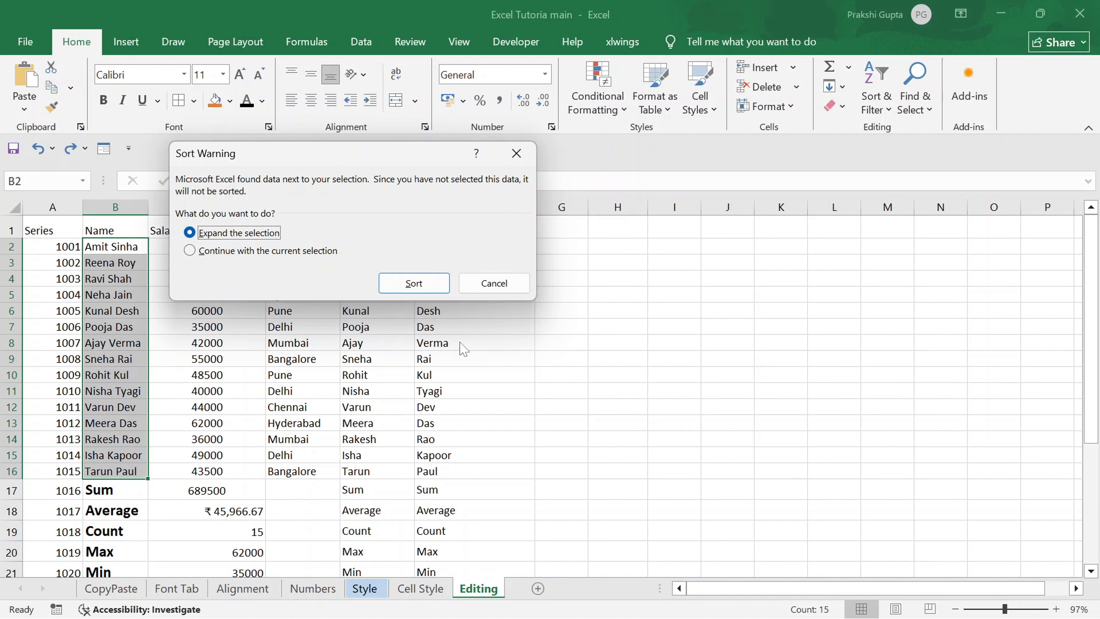
pyautogui.click(405, 294)
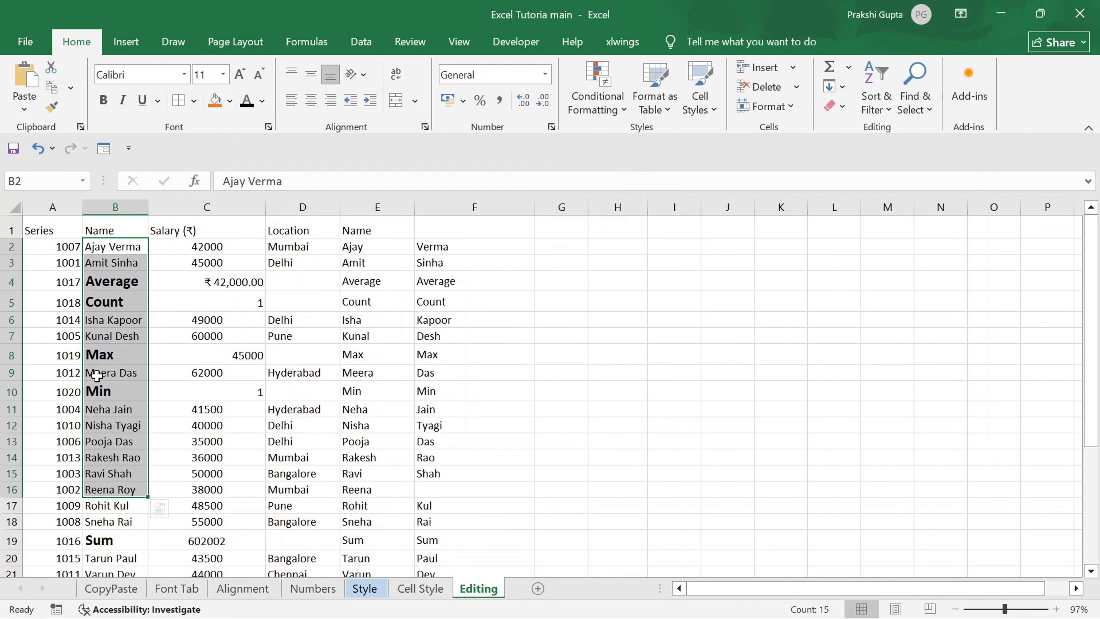
pyautogui.hotkey('ctrl', 'z')
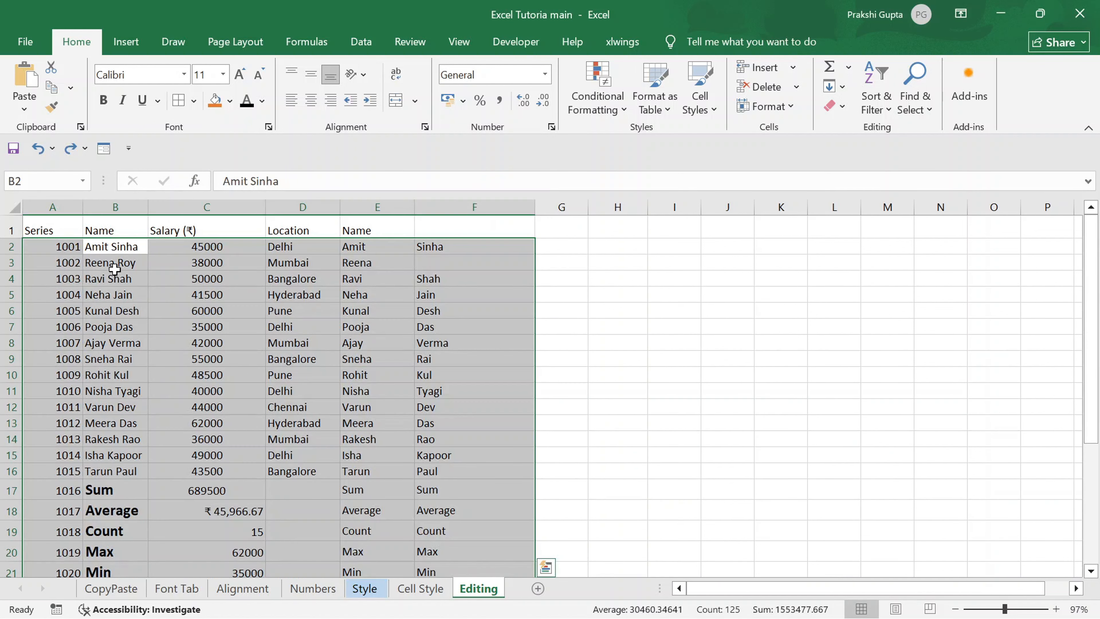
# Select the names in B2:B16 and sort them from A to Z, continuing with the current selection only.
pyautogui.click(108, 412)
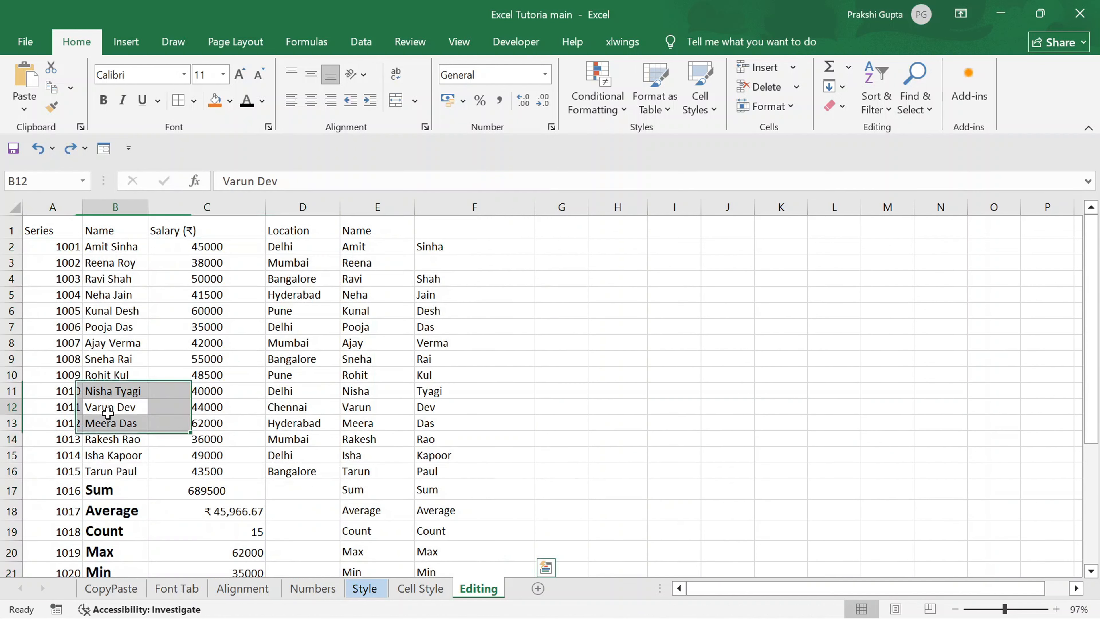
pyautogui.click(113, 244)
pyautogui.moveTo(114, 243)
pyautogui.mouseDown()
pyautogui.moveTo(113, 260)
pyautogui.moveTo(114, 242)
pyautogui.mouseUp()
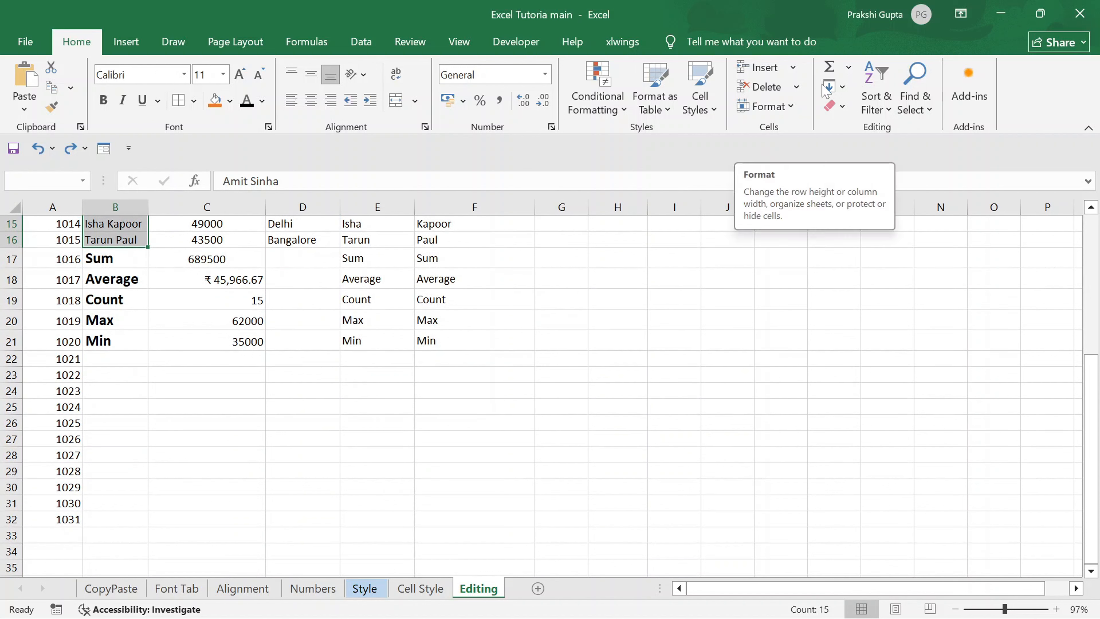
pyautogui.click(875, 115)
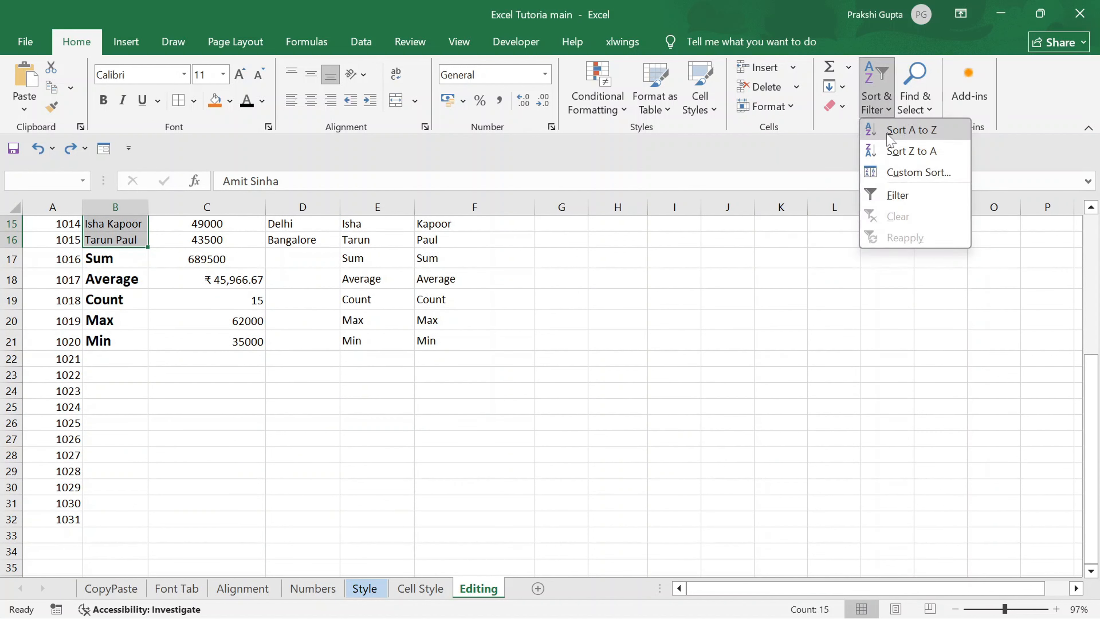
pyautogui.click(891, 130)
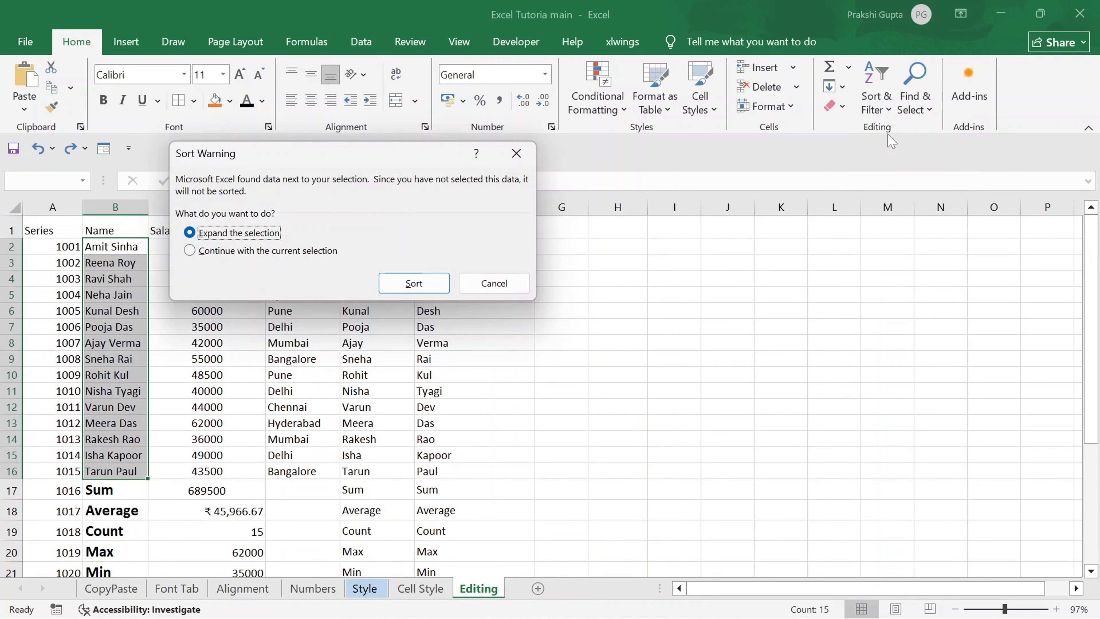
pyautogui.click(193, 251)
pyautogui.click(412, 284)
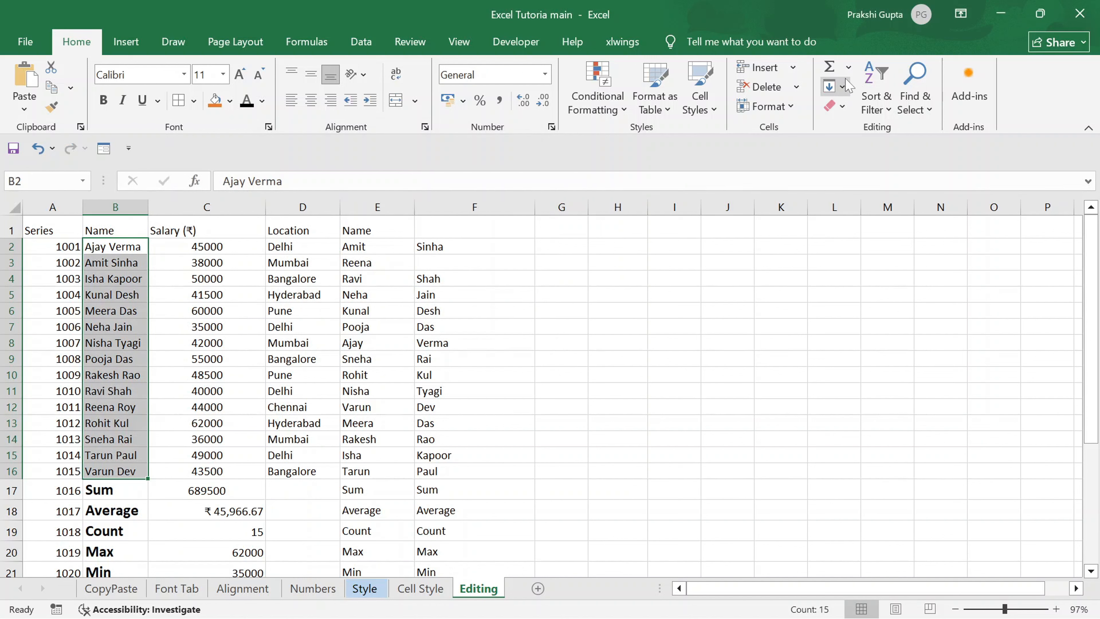
# Sort the names in B2:B16 from Z to A, continuing with the current selection only.
pyautogui.click(868, 111)
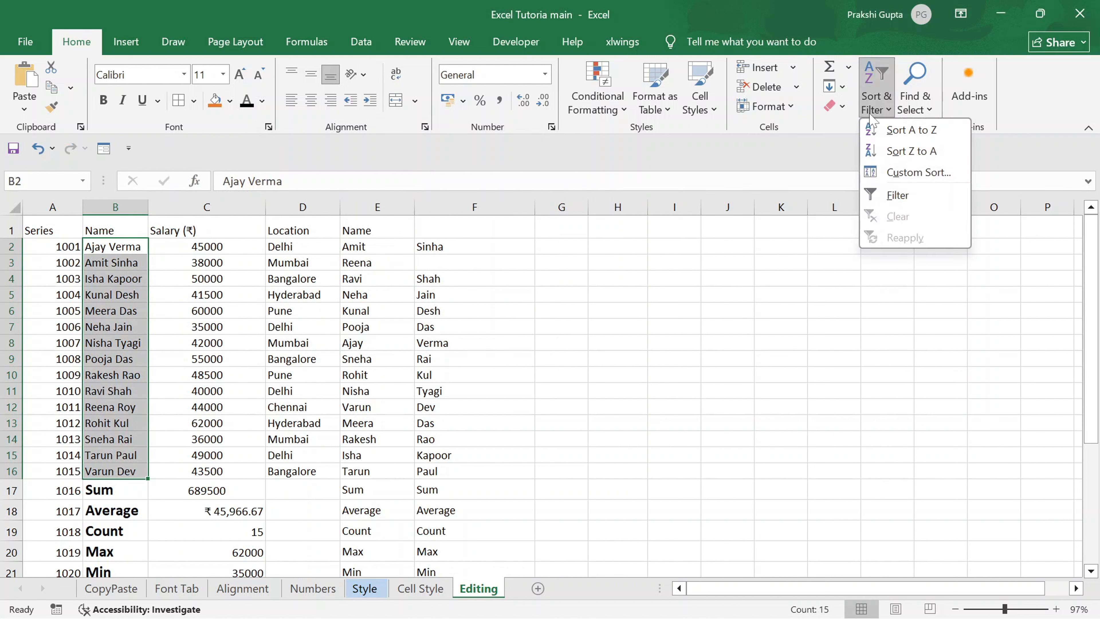
pyautogui.click(892, 152)
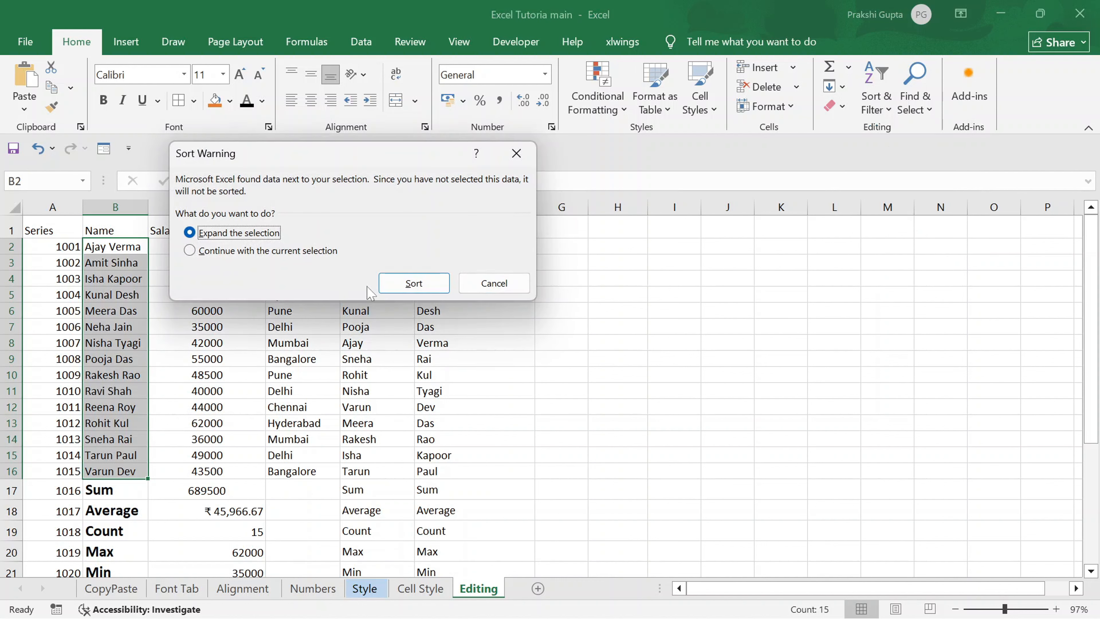
pyautogui.click(310, 251)
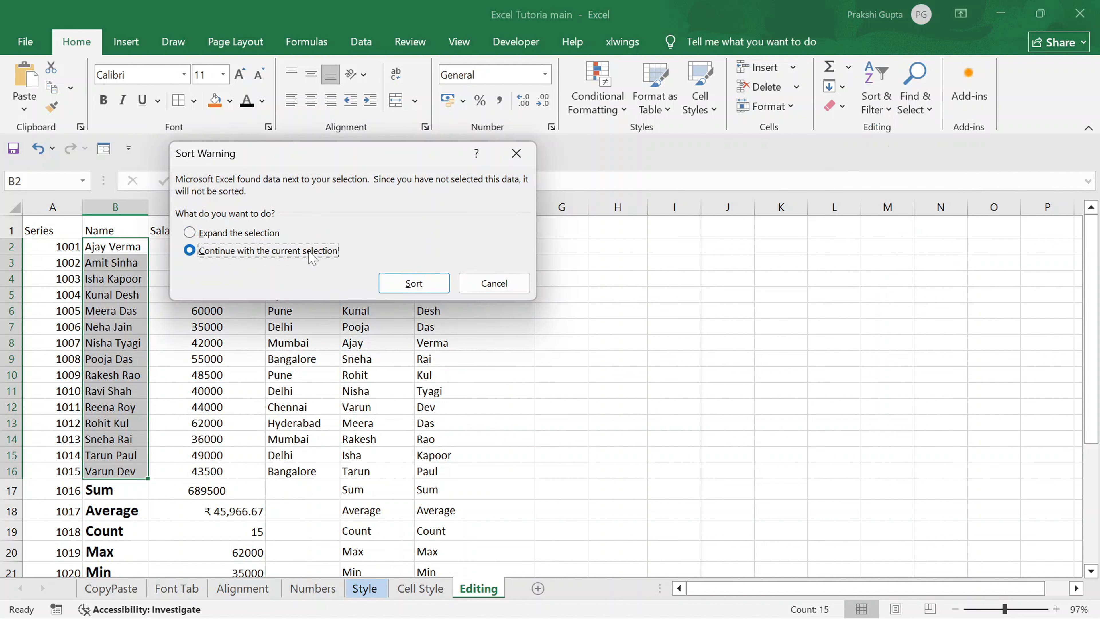
pyautogui.click(422, 284)
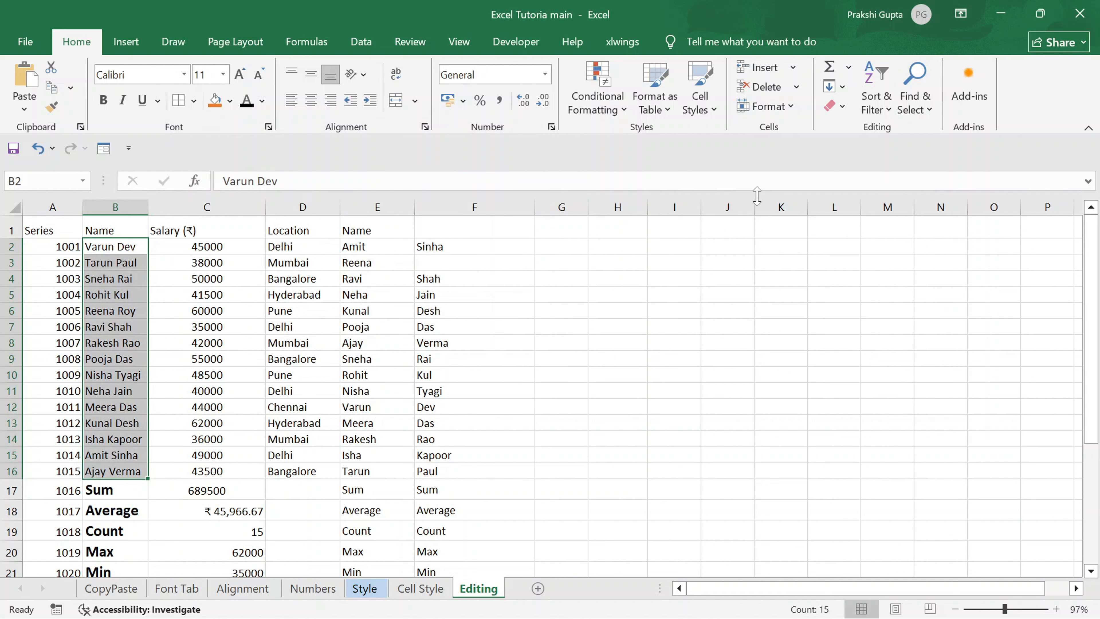
# Apply a custom sort to the expanded selection by Name, on Cell Values, in A to Z order, and undo it.
pyautogui.click(880, 113)
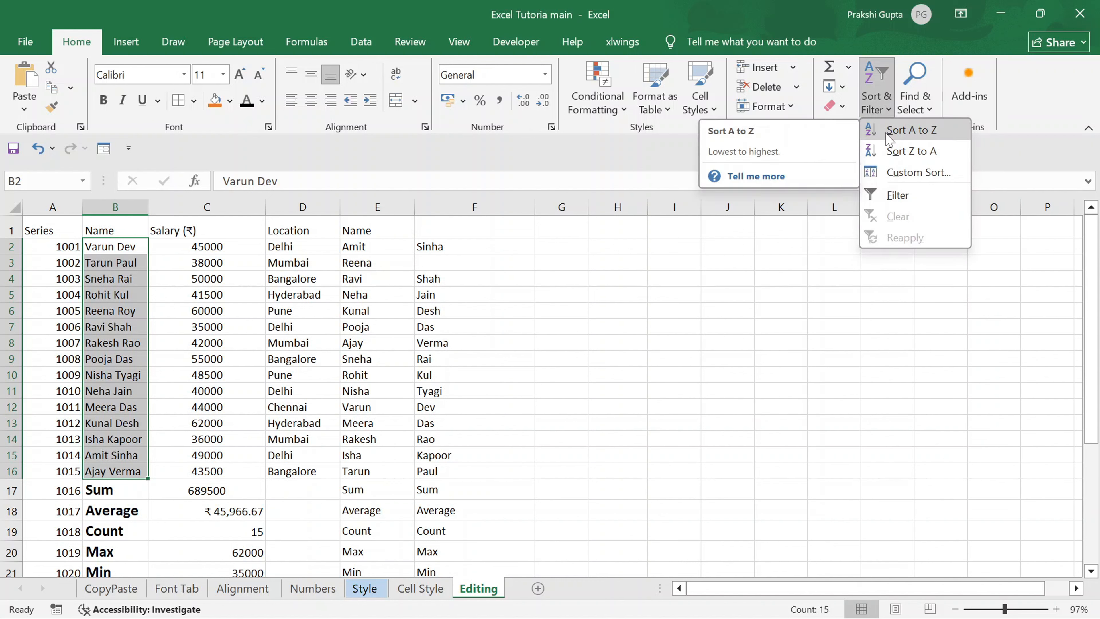
pyautogui.click(891, 172)
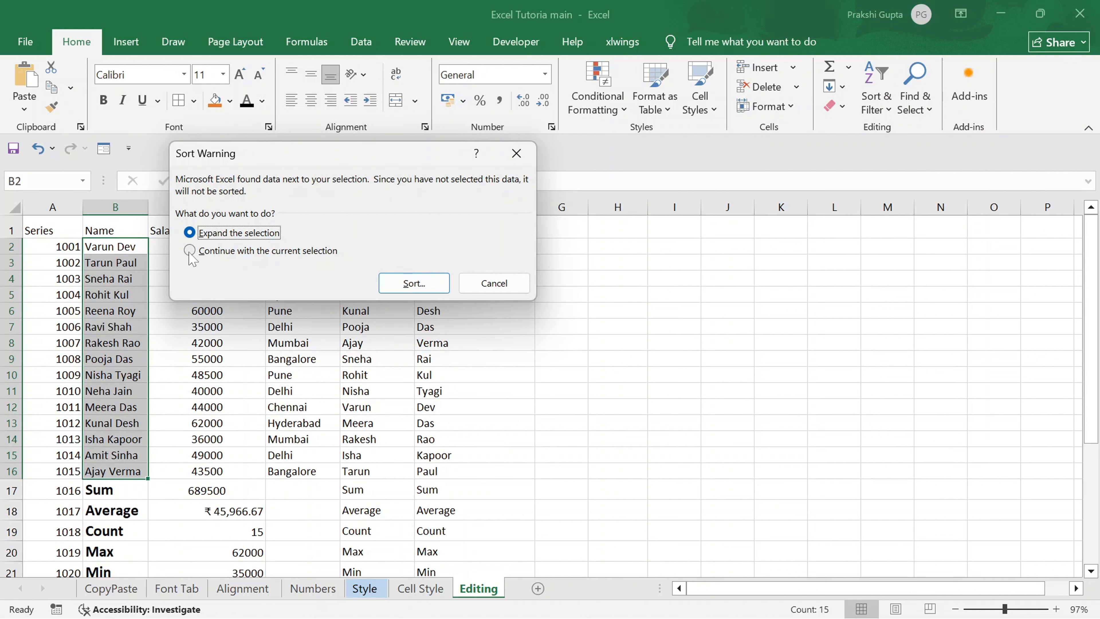
pyautogui.click(440, 284)
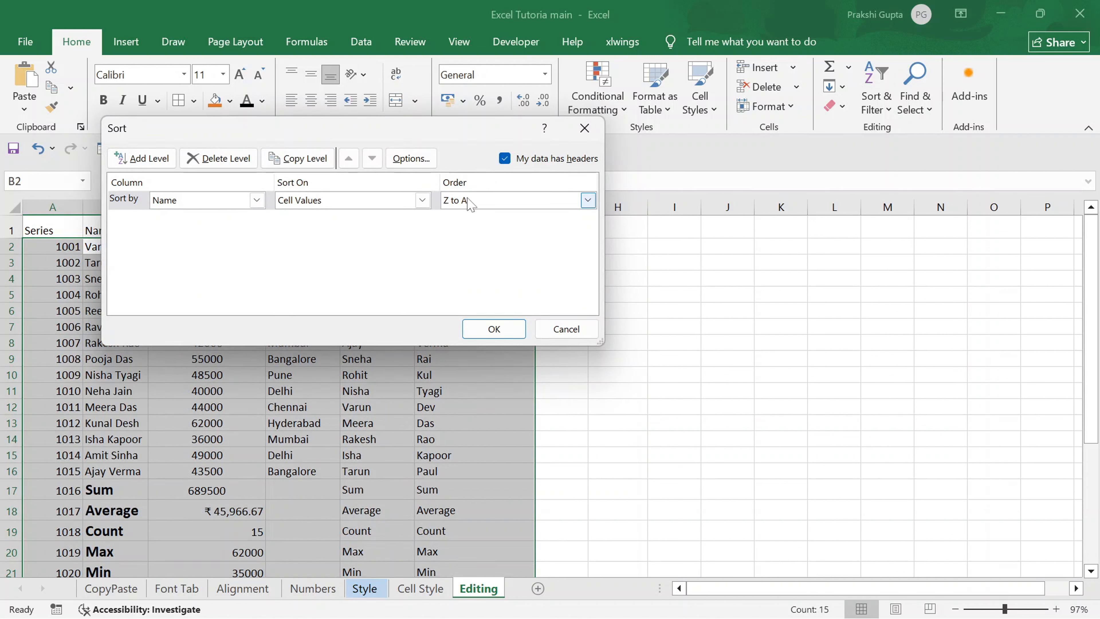
pyautogui.click(480, 202)
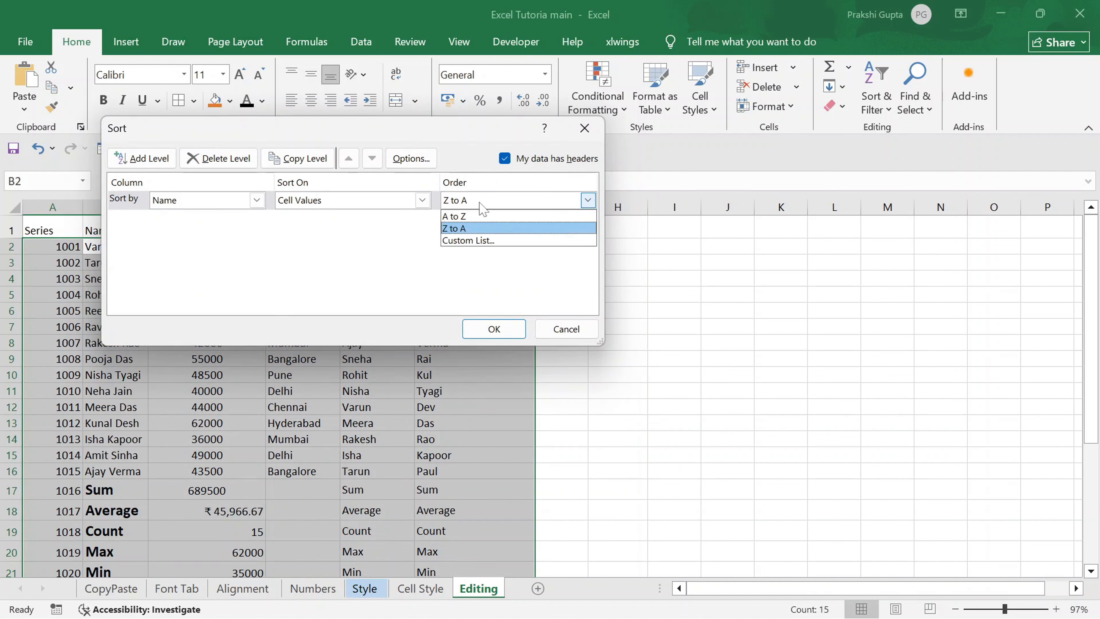
pyautogui.click(472, 221)
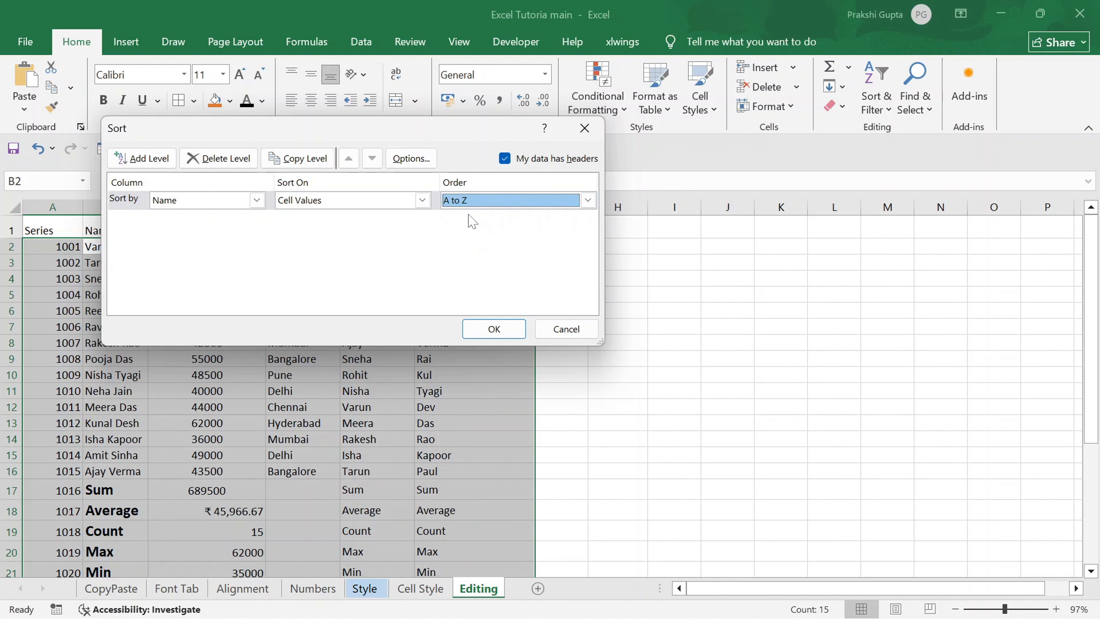
pyautogui.click(489, 327)
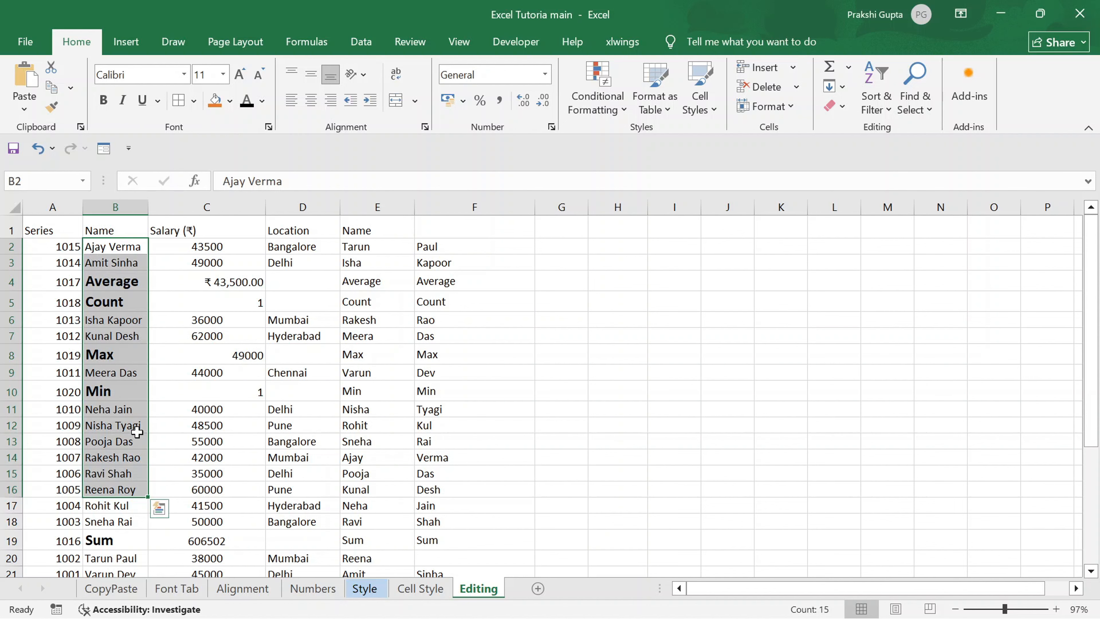
pyautogui.scroll(-1, 115, 494)
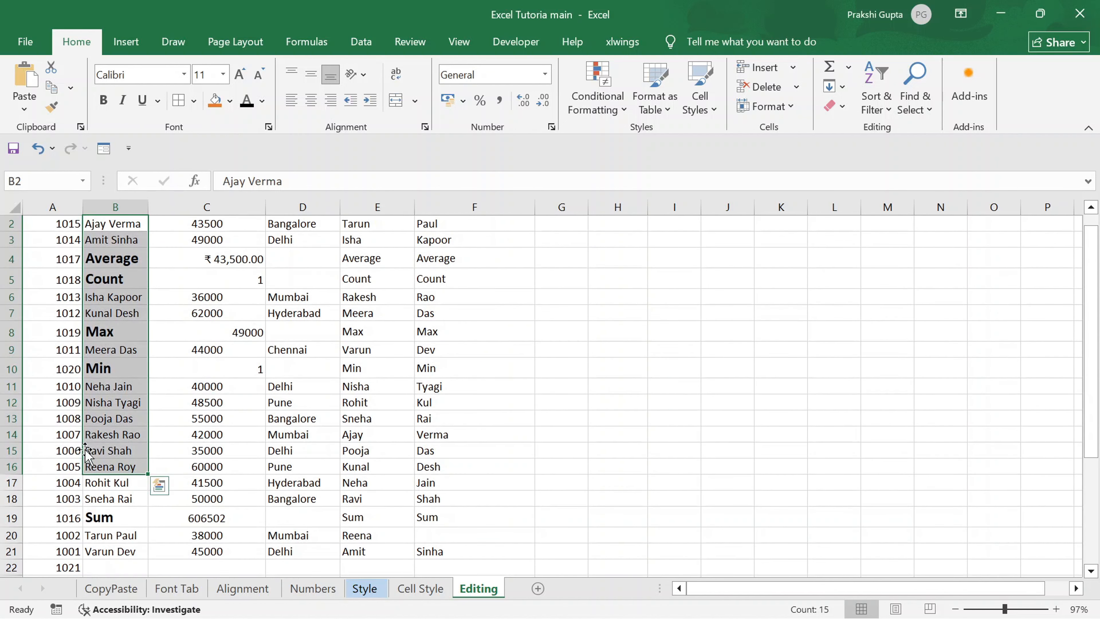
pyautogui.scroll(-2, 186, 484)
pyautogui.scroll(2, 173, 484)
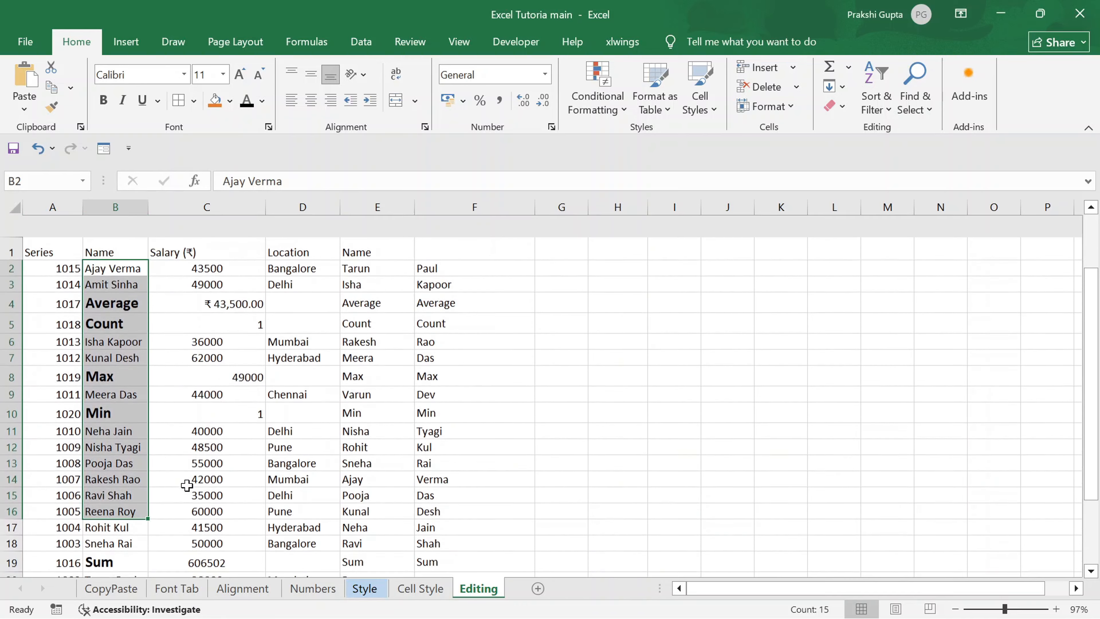
pyautogui.hotkey('ctrl', 'z')
# Try turning on filters for the selected data starting at row 2, and remove the filters.
pyautogui.click(880, 113)
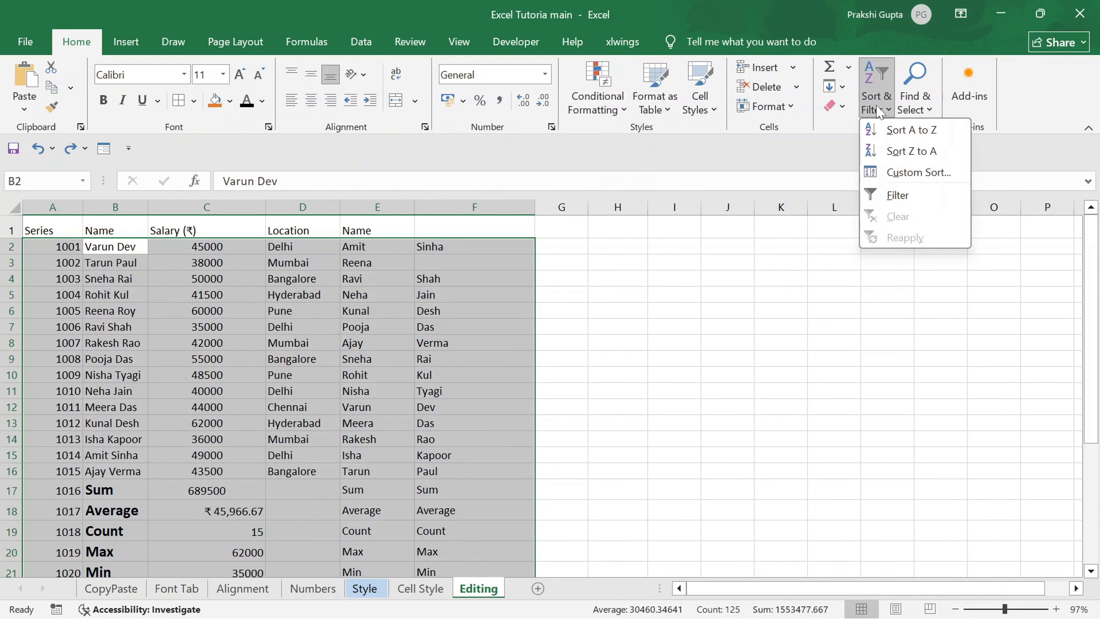
pyautogui.click(897, 195)
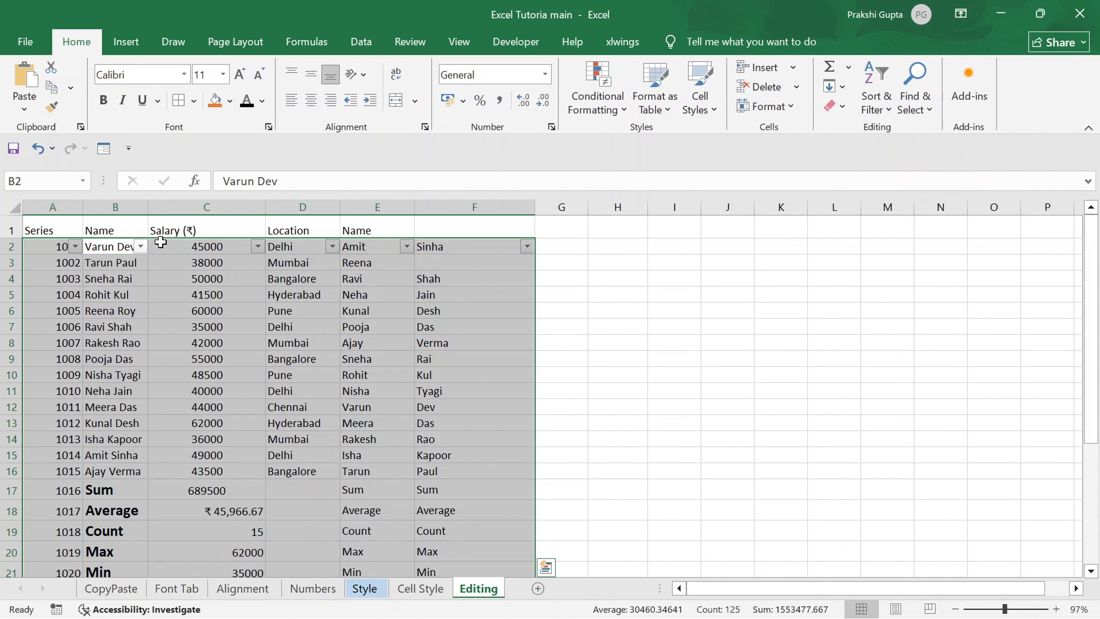
pyautogui.hotkey('ctrl', 'shift', 'l')
pyautogui.click(41, 230)
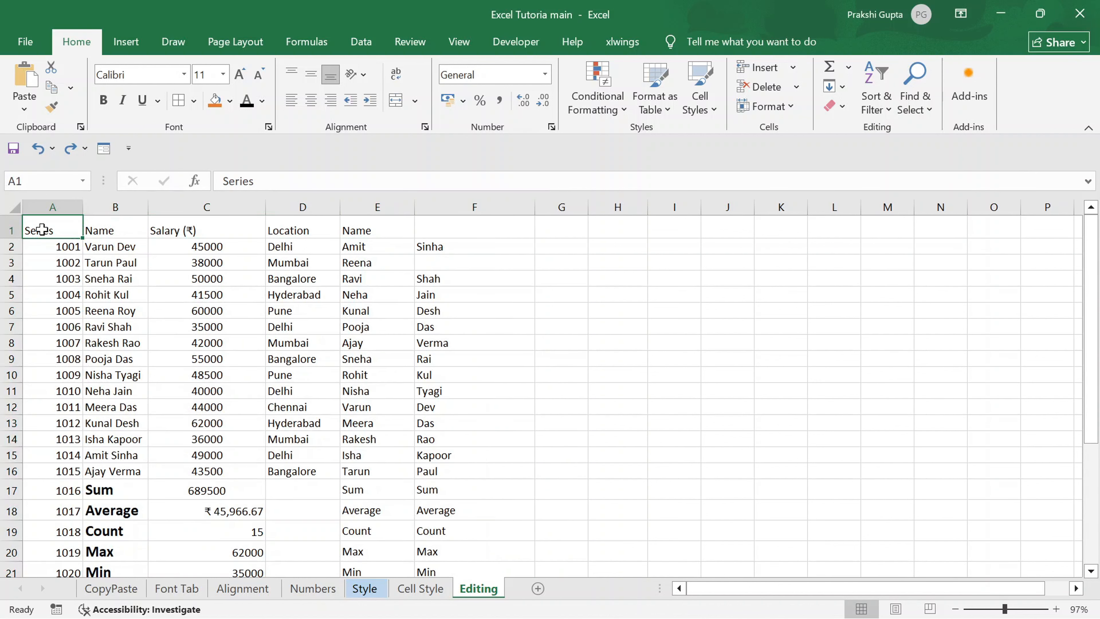
# Select the header cells A1:E1 and turn on filters for them.
pyautogui.moveTo(41, 230); pyautogui.dragTo(376, 230)
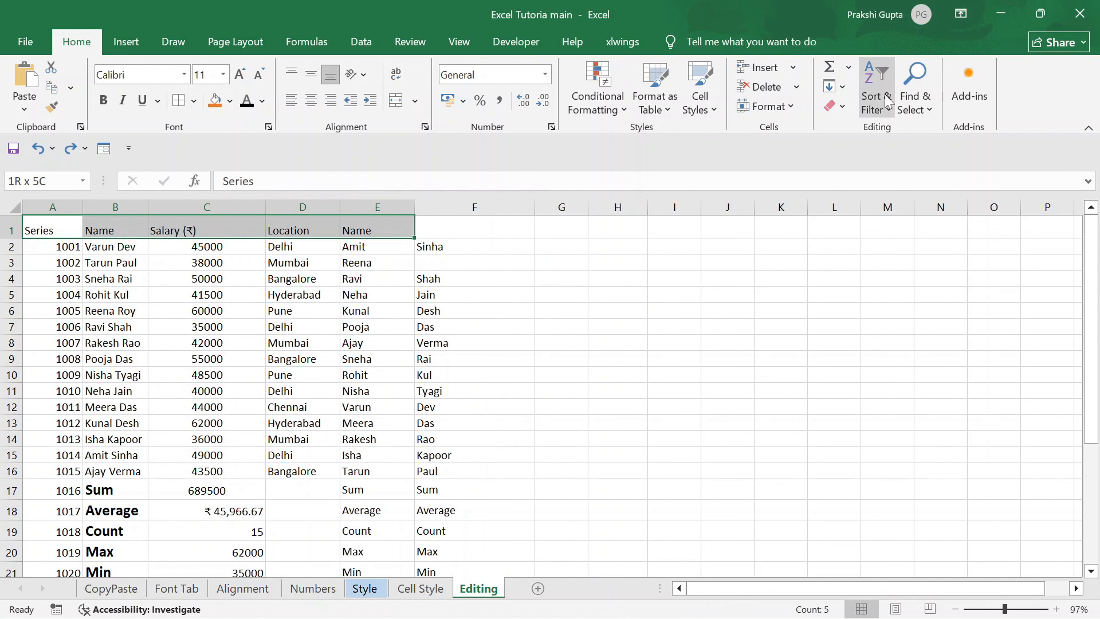
pyautogui.click(887, 109)
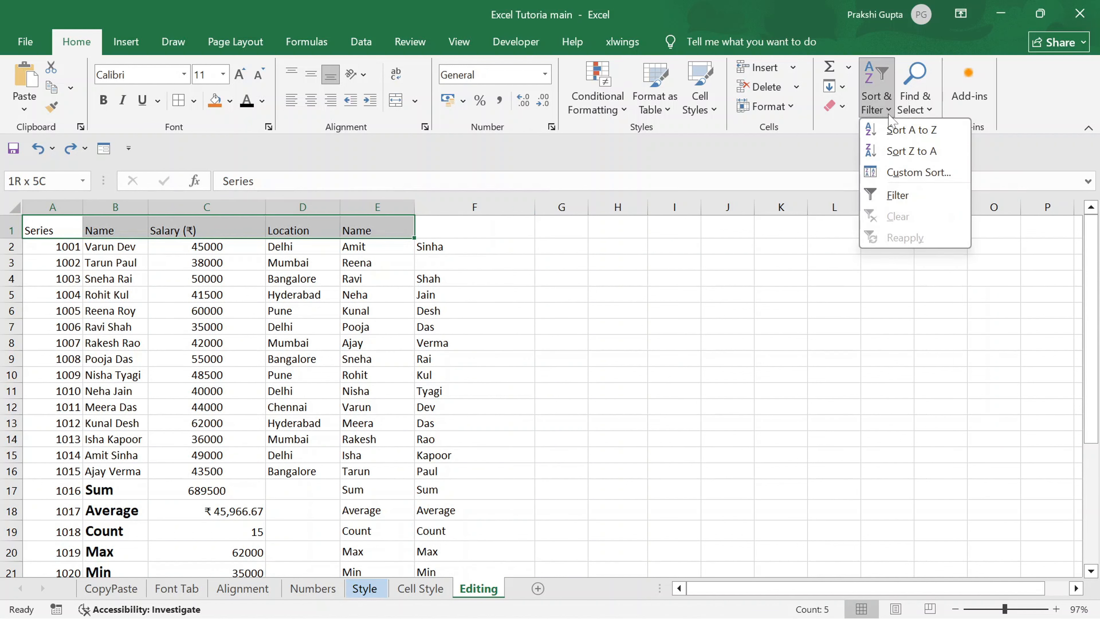
pyautogui.click(895, 196)
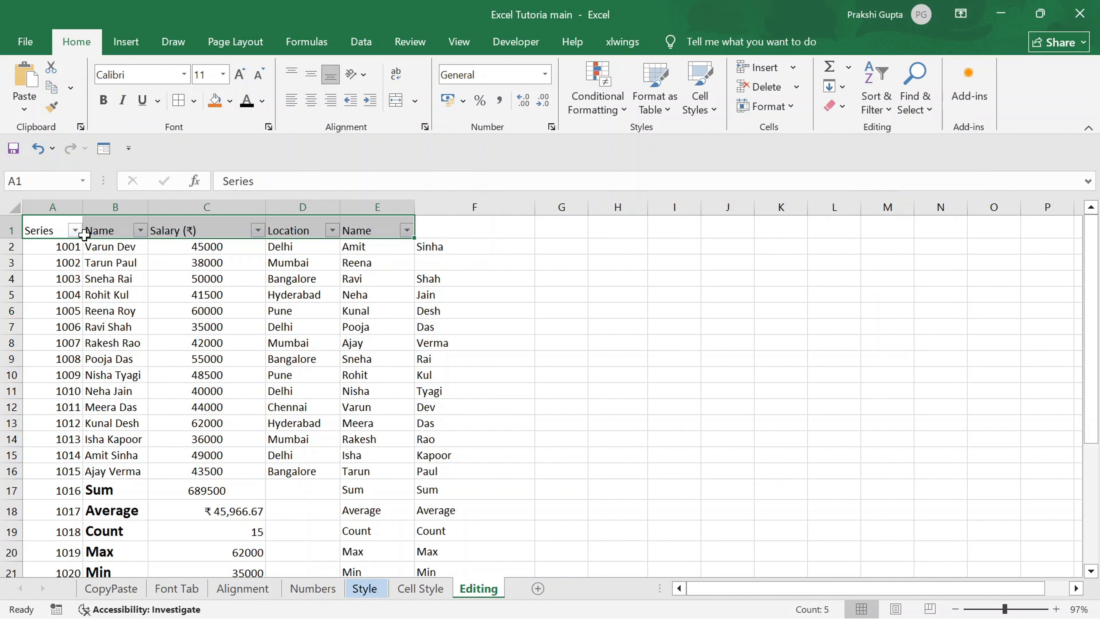
# Filter the Series column to show only 1001, and remove the filters from the header row.
pyautogui.click(75, 230)
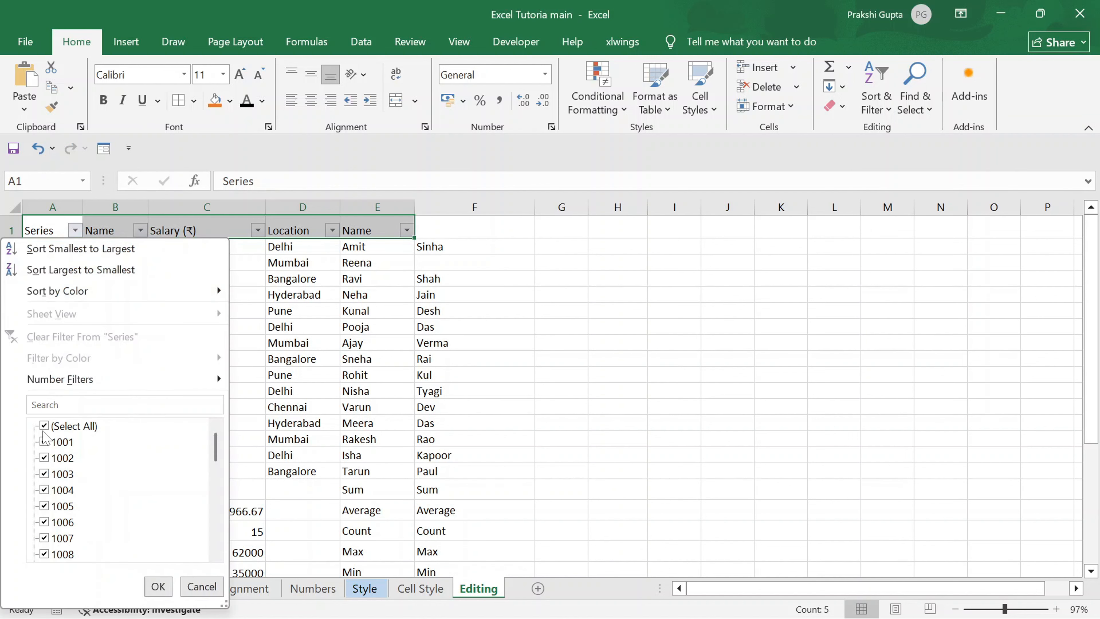
pyautogui.click(51, 405)
pyautogui.write('100')
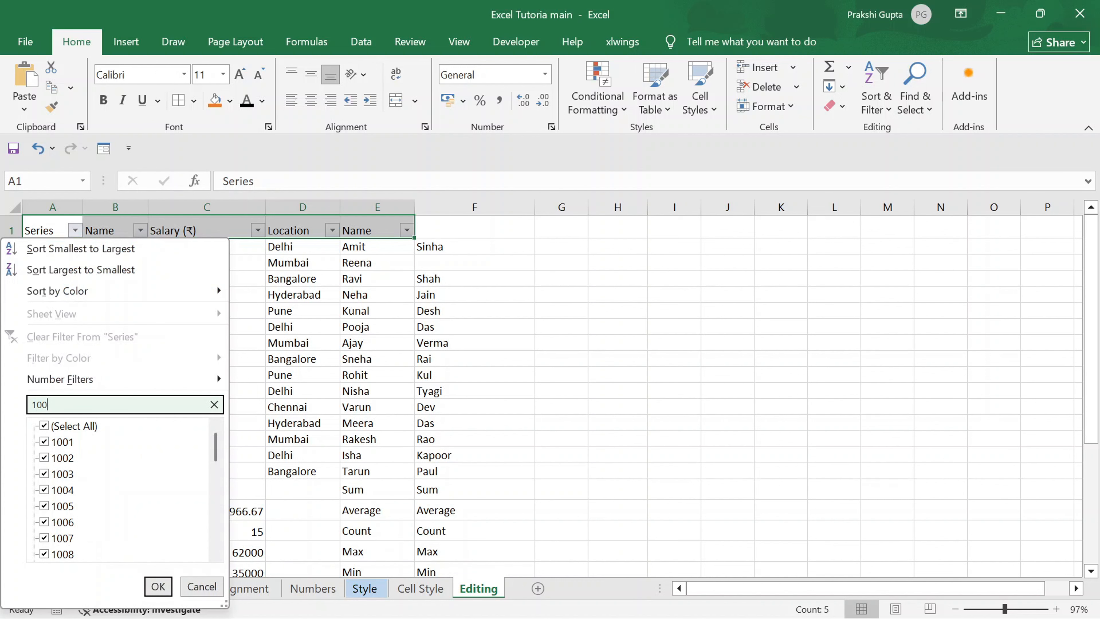
pyautogui.write('1')
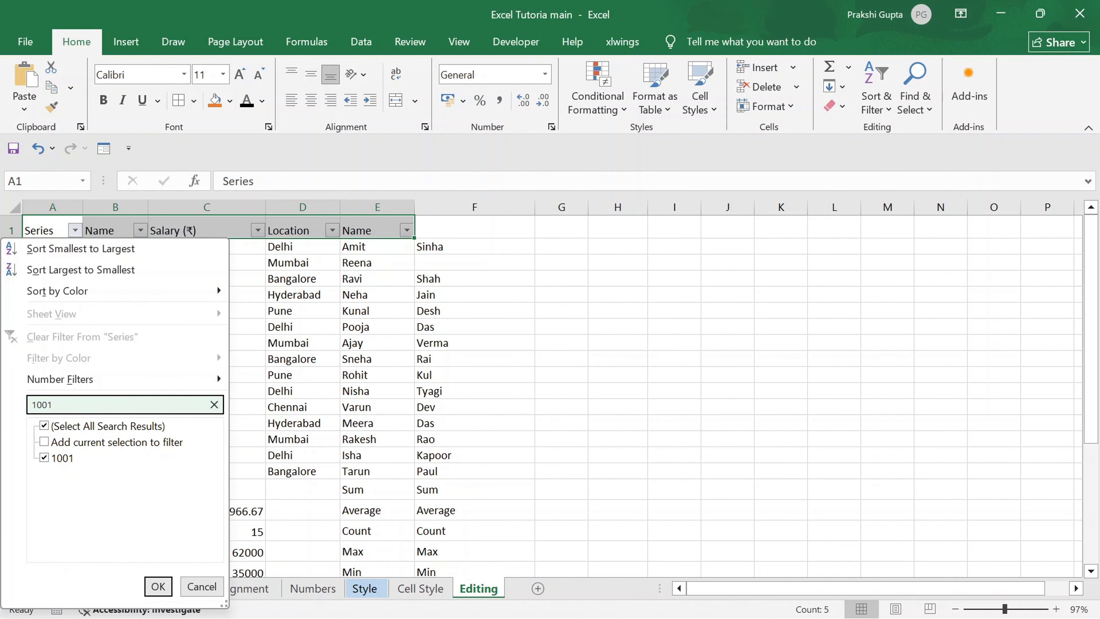
pyautogui.click(157, 586)
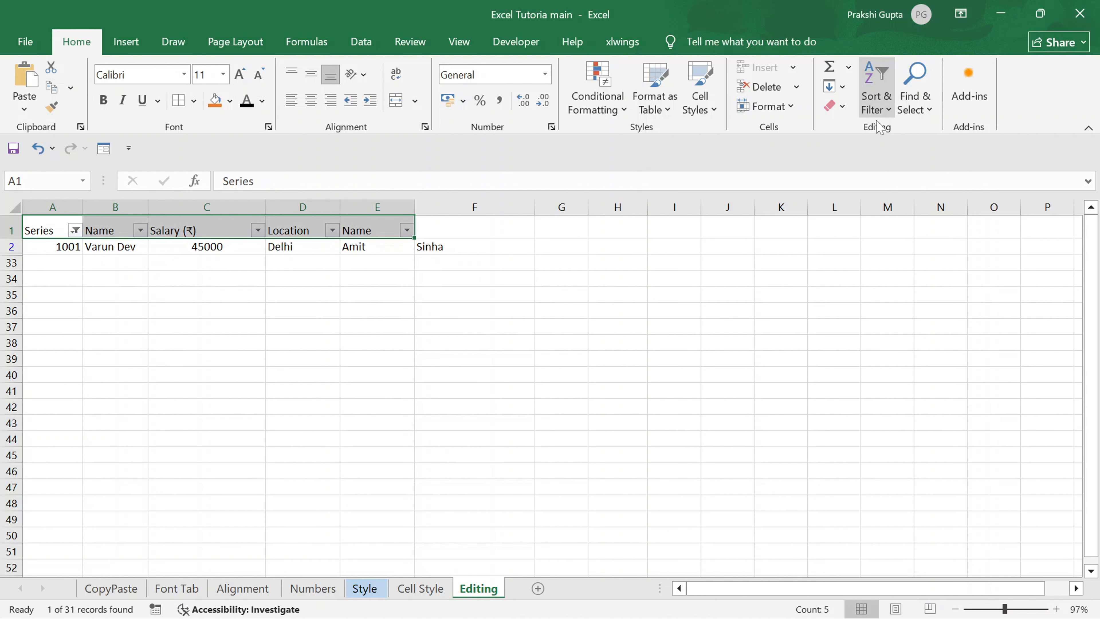
pyautogui.click(889, 110)
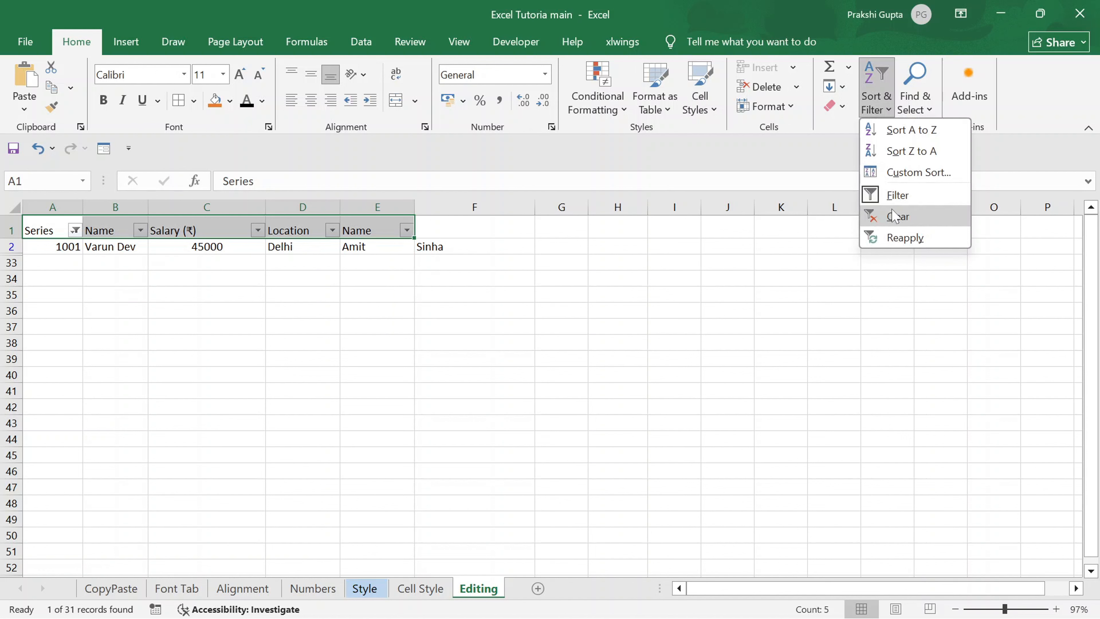
pyautogui.click(885, 196)
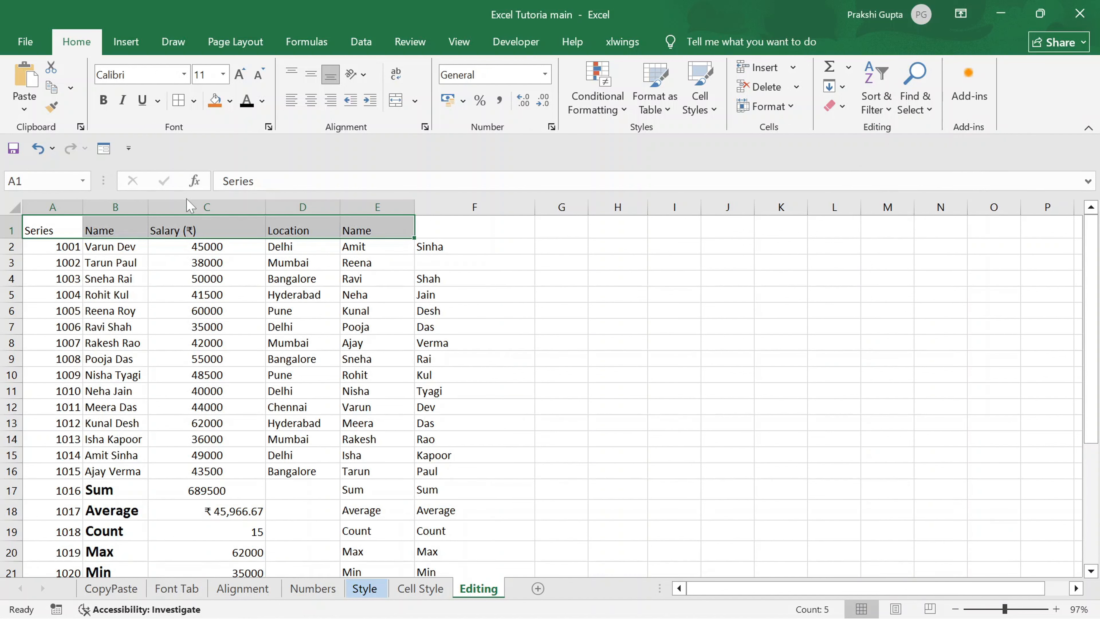
# Toggle the header row filters on, off and on again.
pyautogui.hotkey('ctrl', 'shift', 'l')
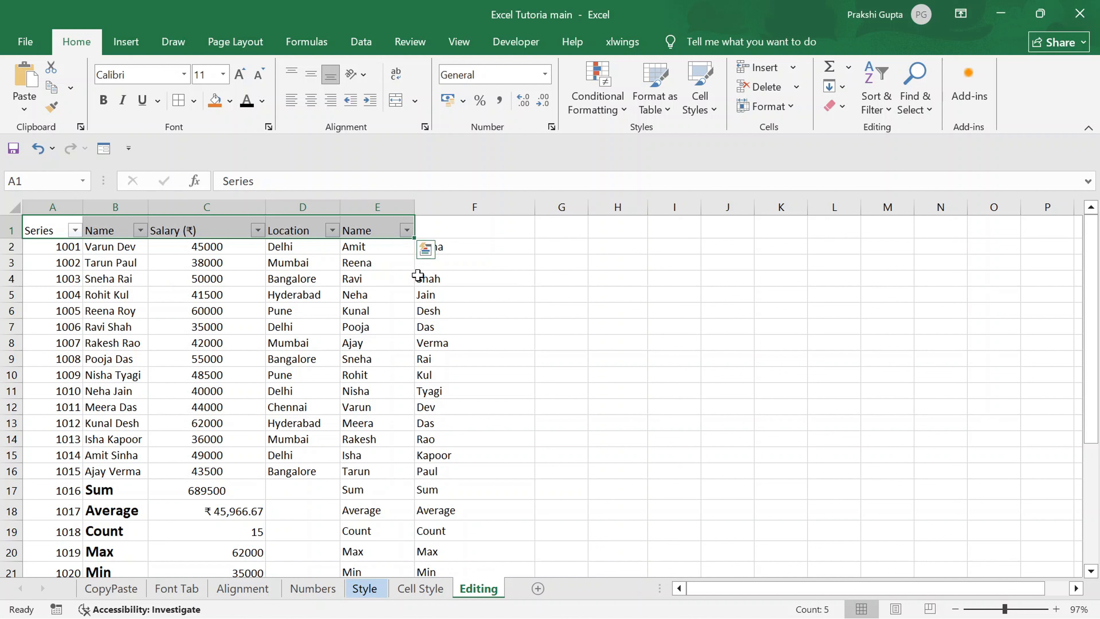
pyautogui.hotkey('ctrl', 'shift', 'l')
pyautogui.hotkey('ctrl', 'shift', 'l')
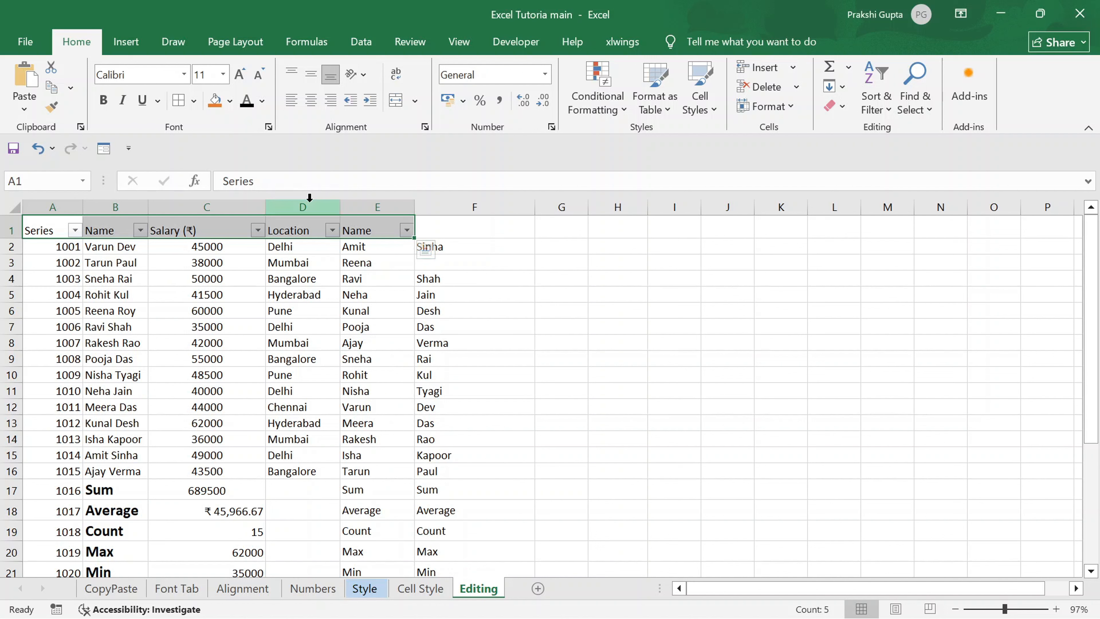
# Filter the Name column B by the full name of the employee in row 6, and remove the filters.
pyautogui.click(140, 230)
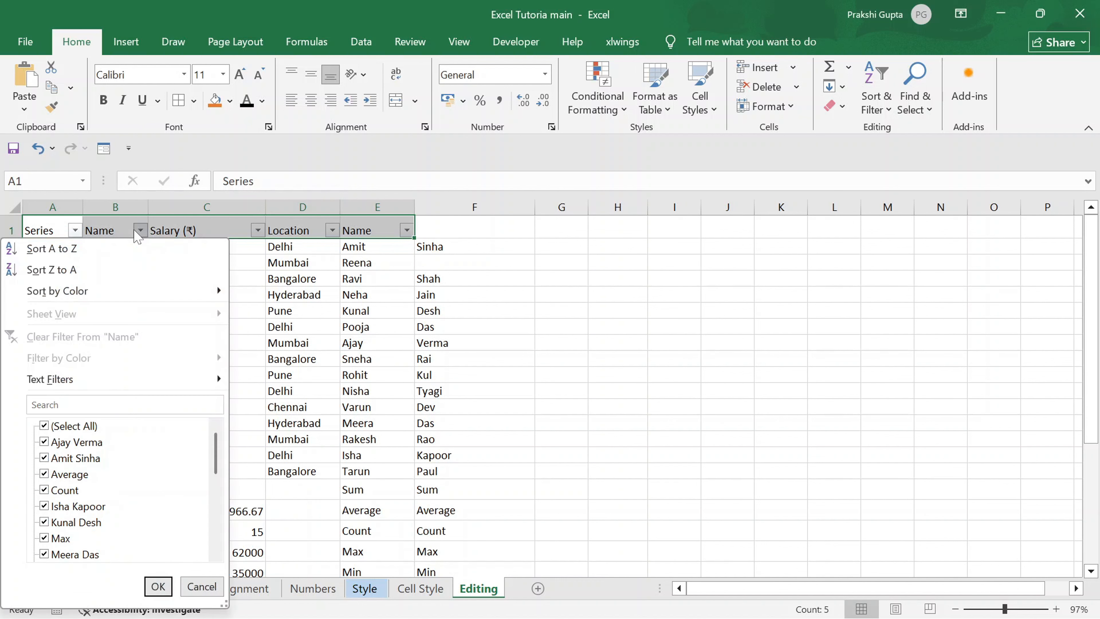
pyautogui.click(125, 405)
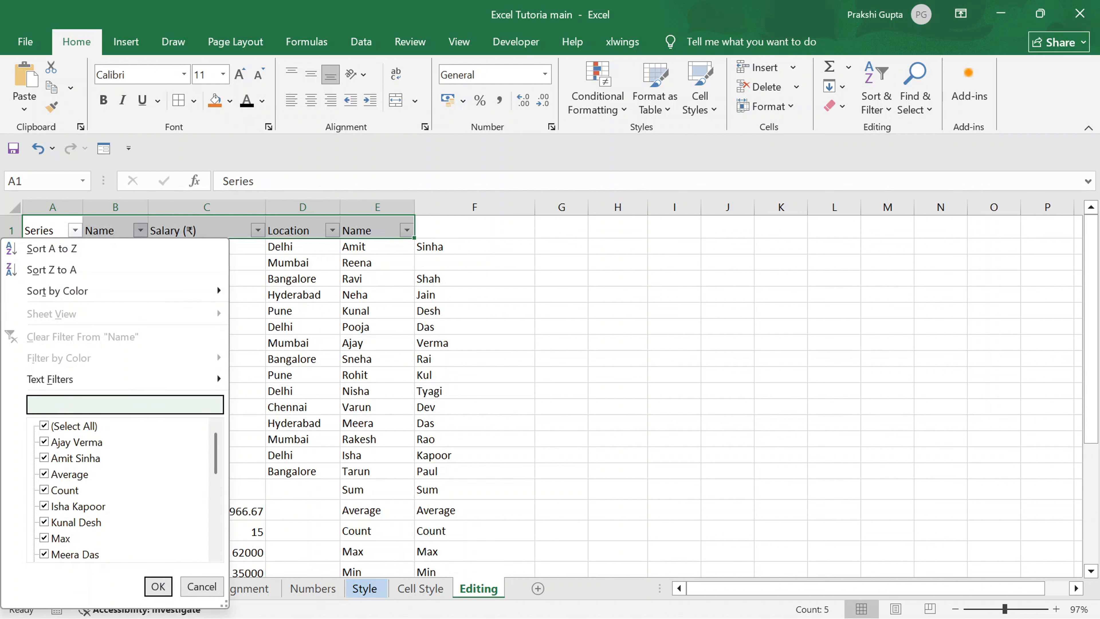
pyautogui.write('Reena Riy')
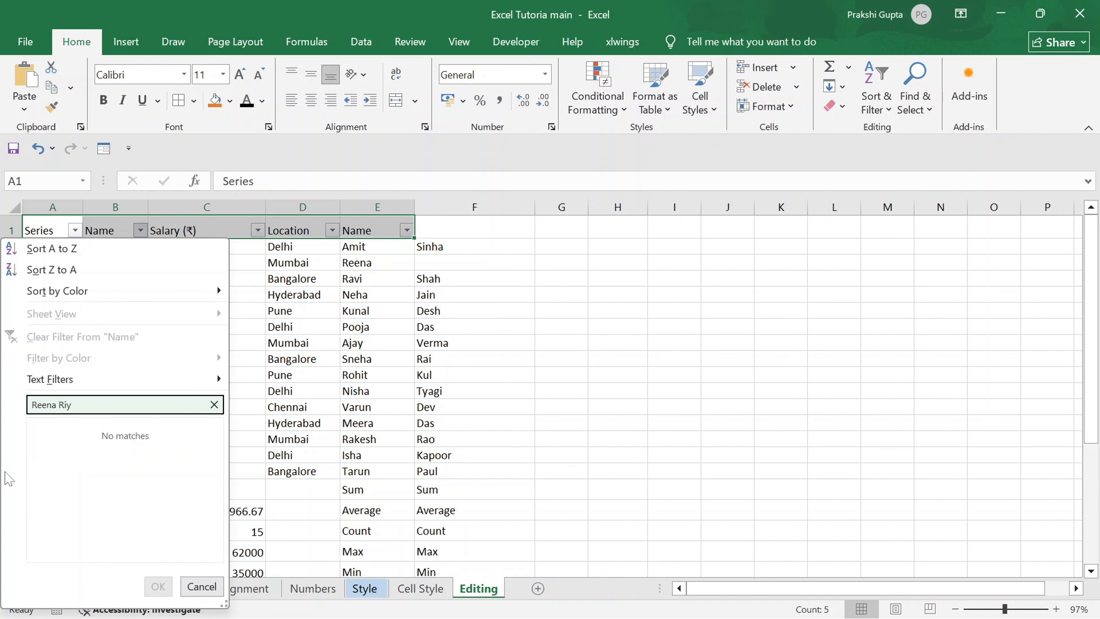
pyautogui.press('BackSpace')
pyautogui.write('na Roy')
pyautogui.press('Return')
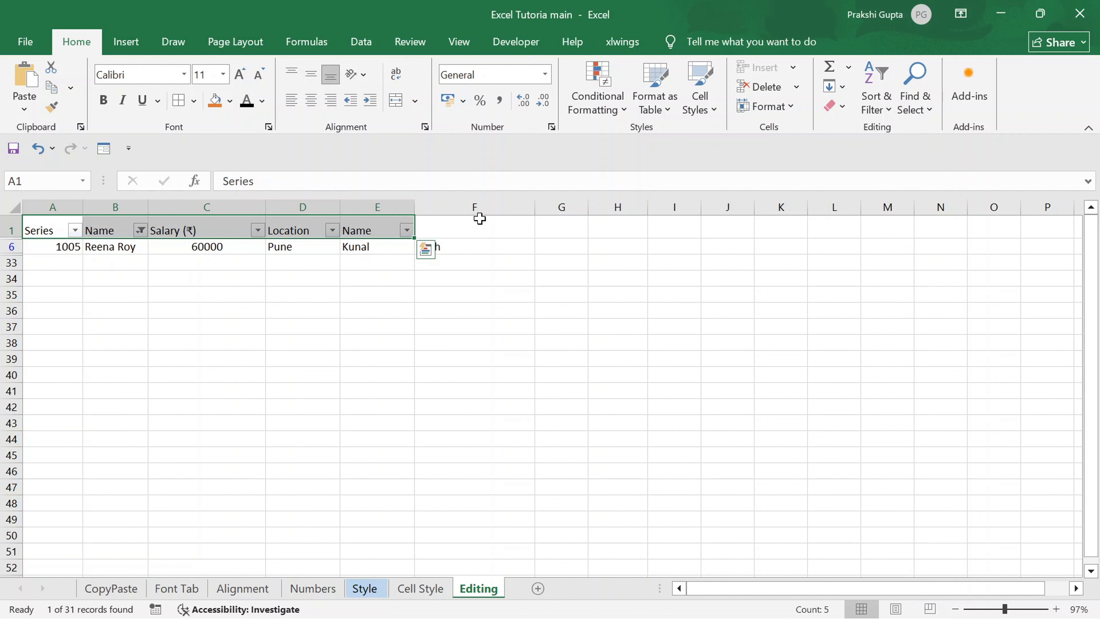
pyautogui.hotkey('ctrl', 'shift', 'l')
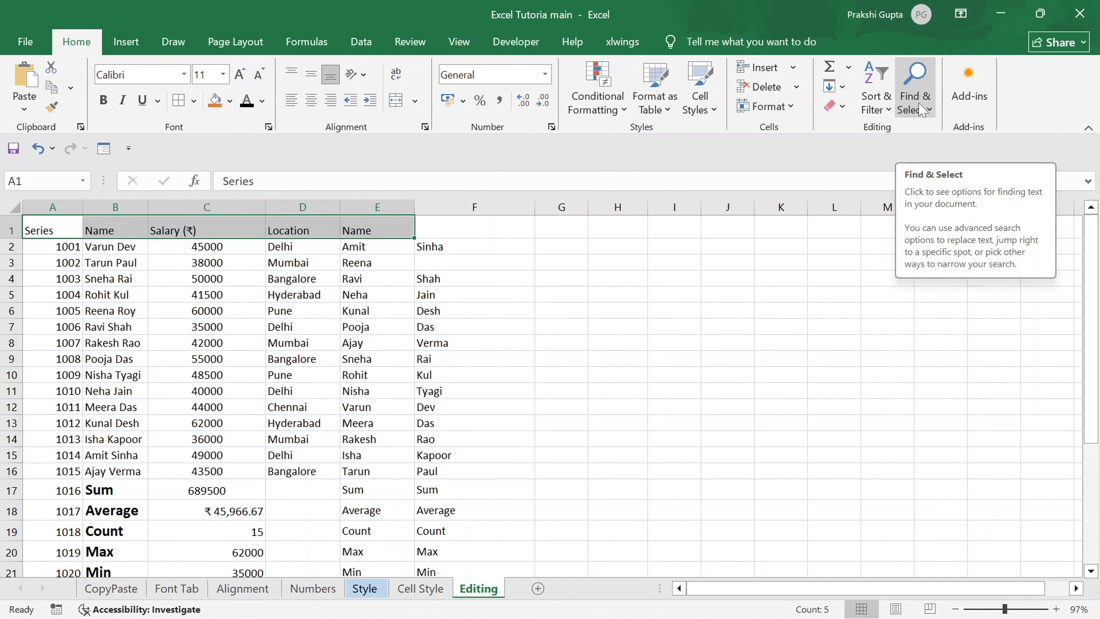
# Select the whole data range from A1 to F32 and find the first name of the employee in B2.
pyautogui.hotkey('ctrl', 'shift', 'End')
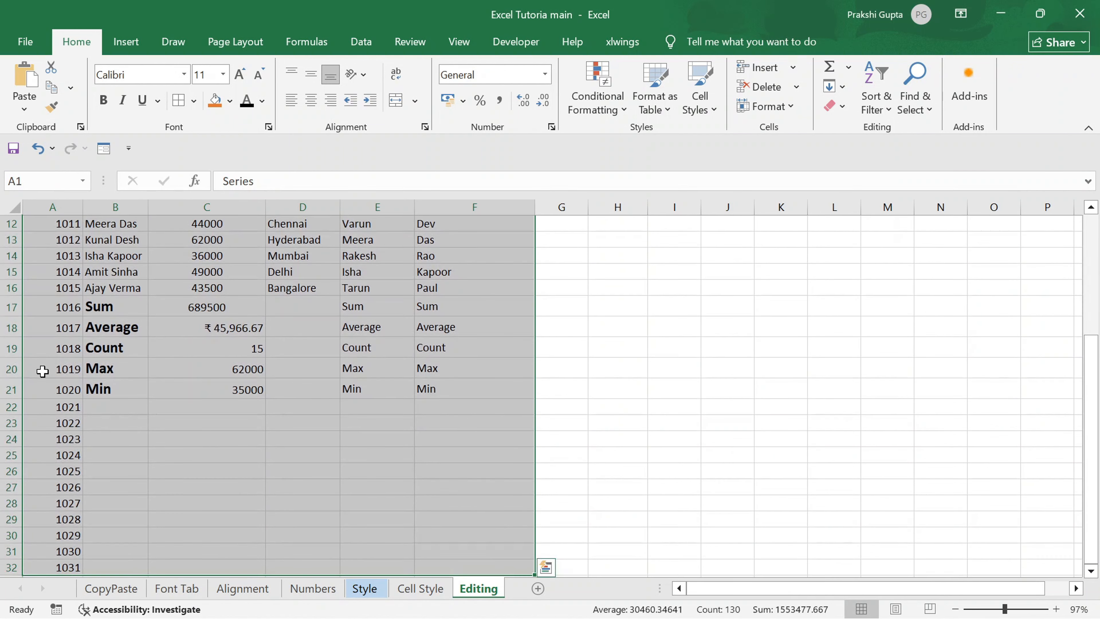
pyautogui.scroll(4, 42, 372)
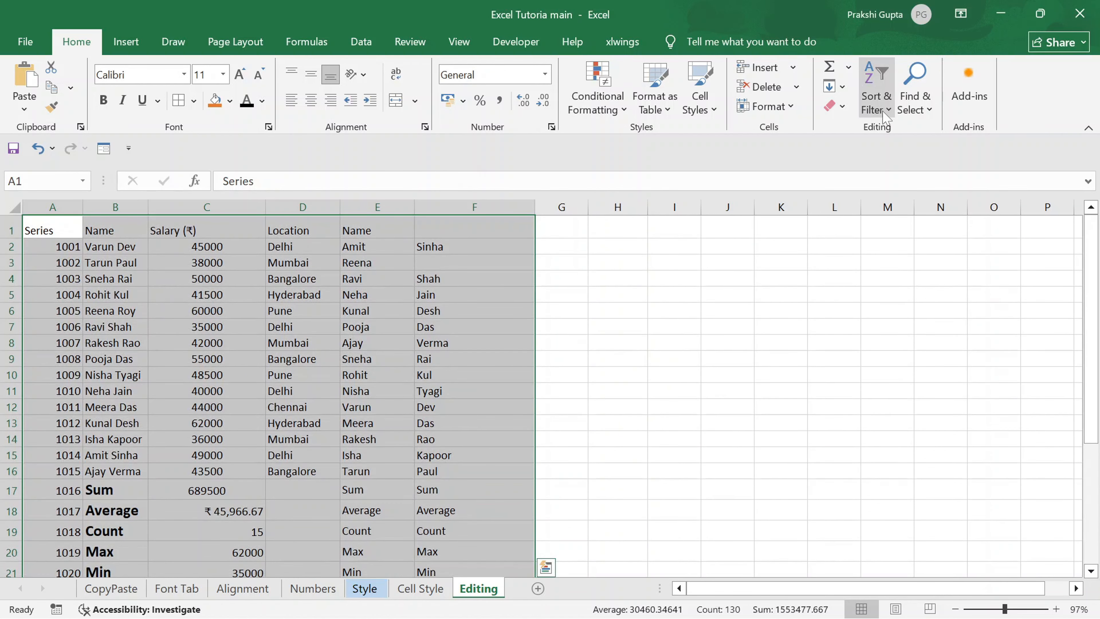
pyautogui.click(916, 111)
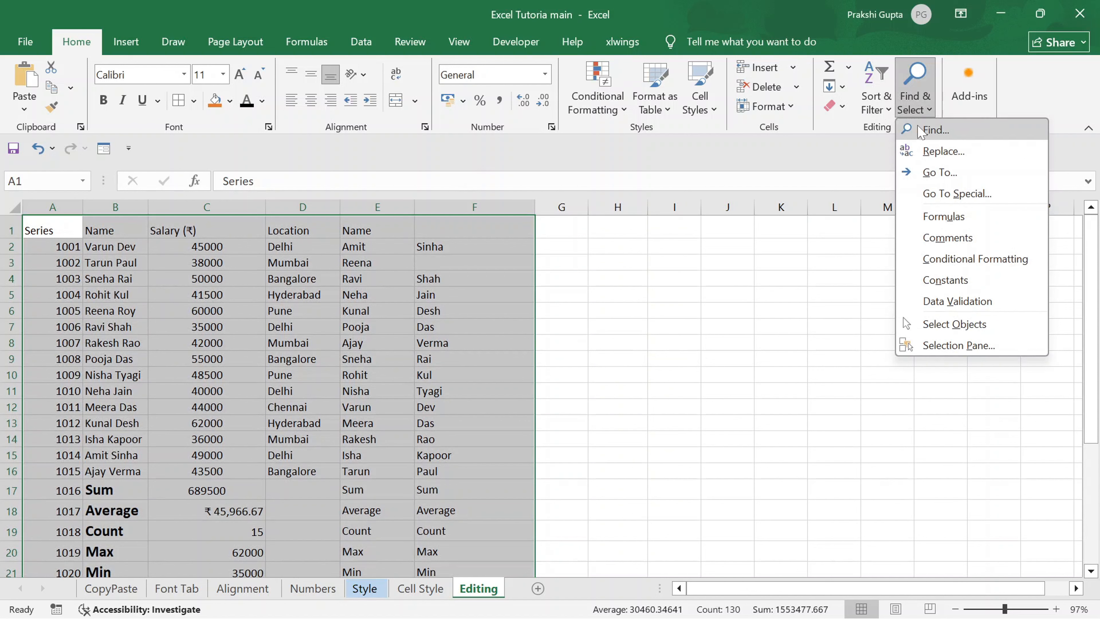
pyautogui.click(920, 130)
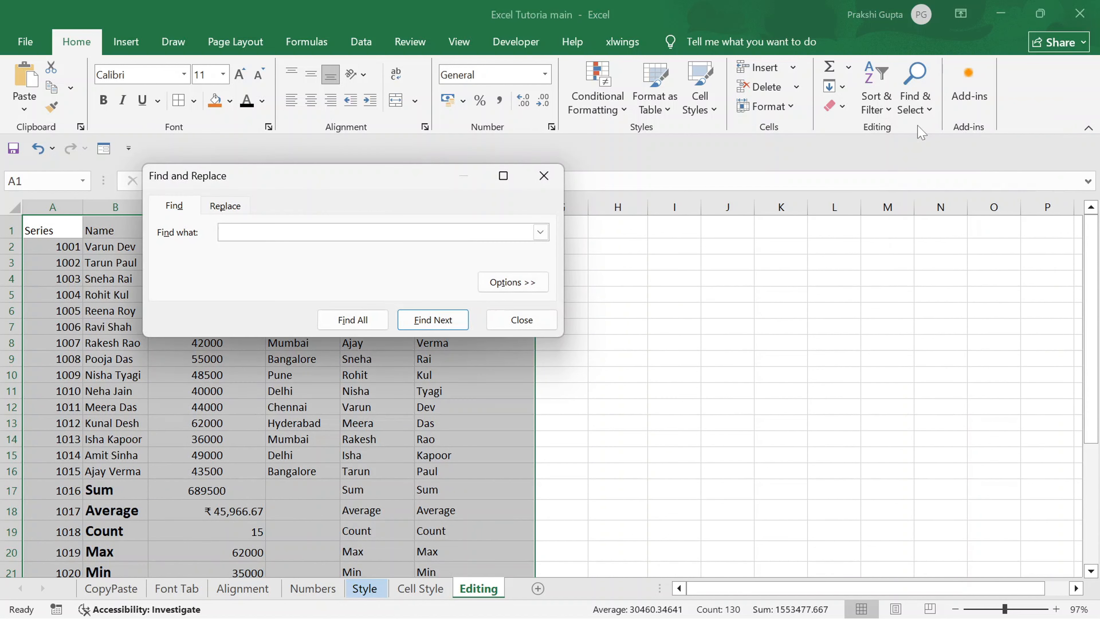
pyautogui.write('Varun')
pyautogui.press('Return')
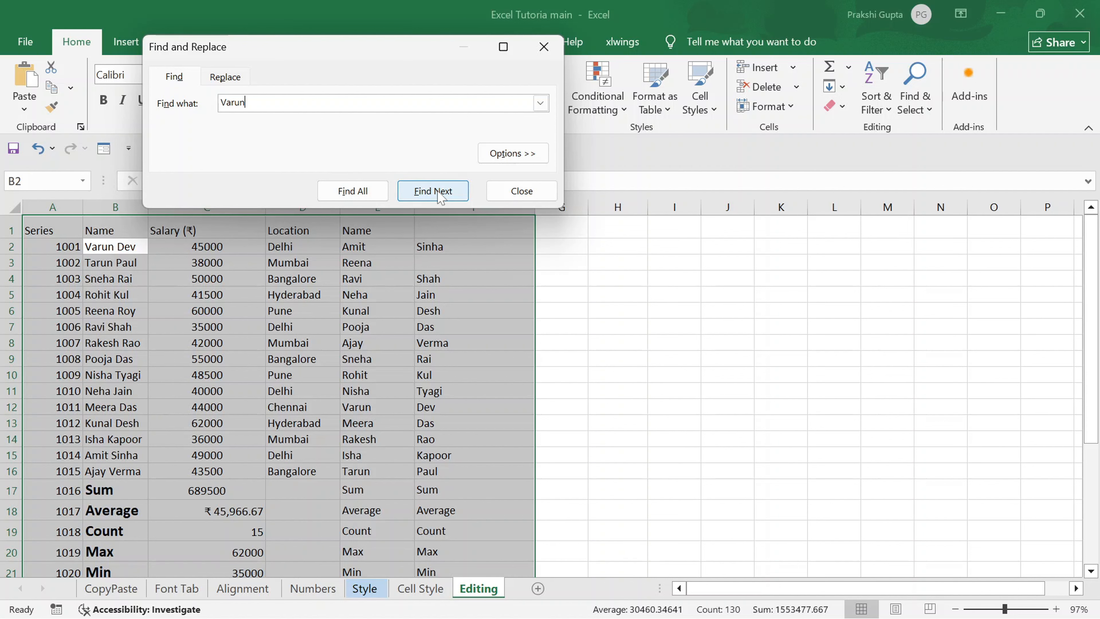
# List all matches for the searched first name and jump between the results in B2 and E12.
pyautogui.click(344, 199)
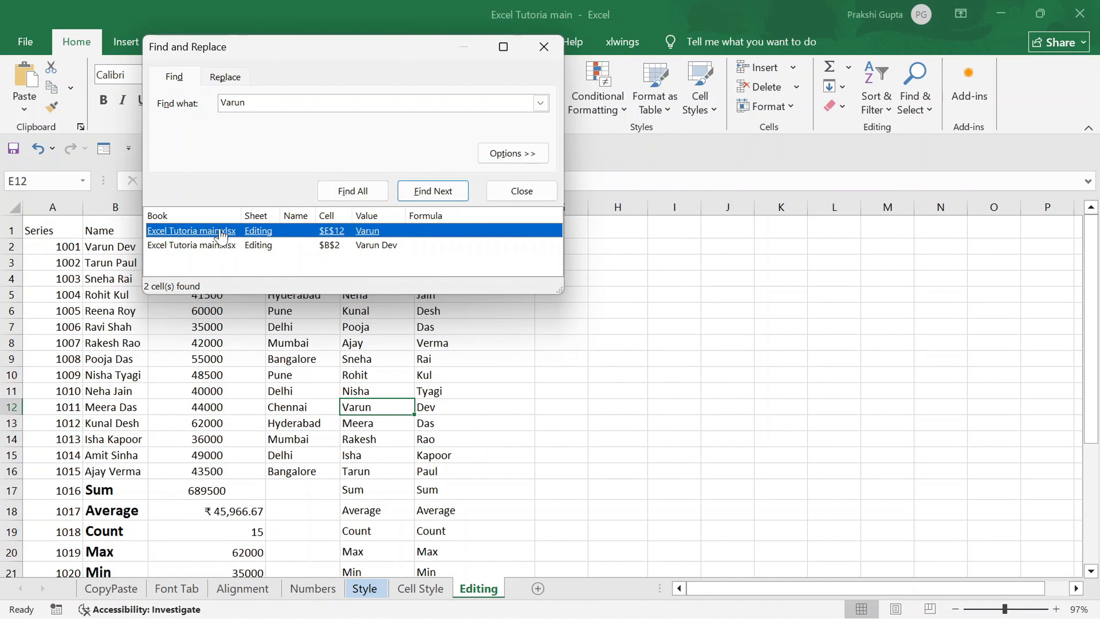
pyautogui.click(370, 246)
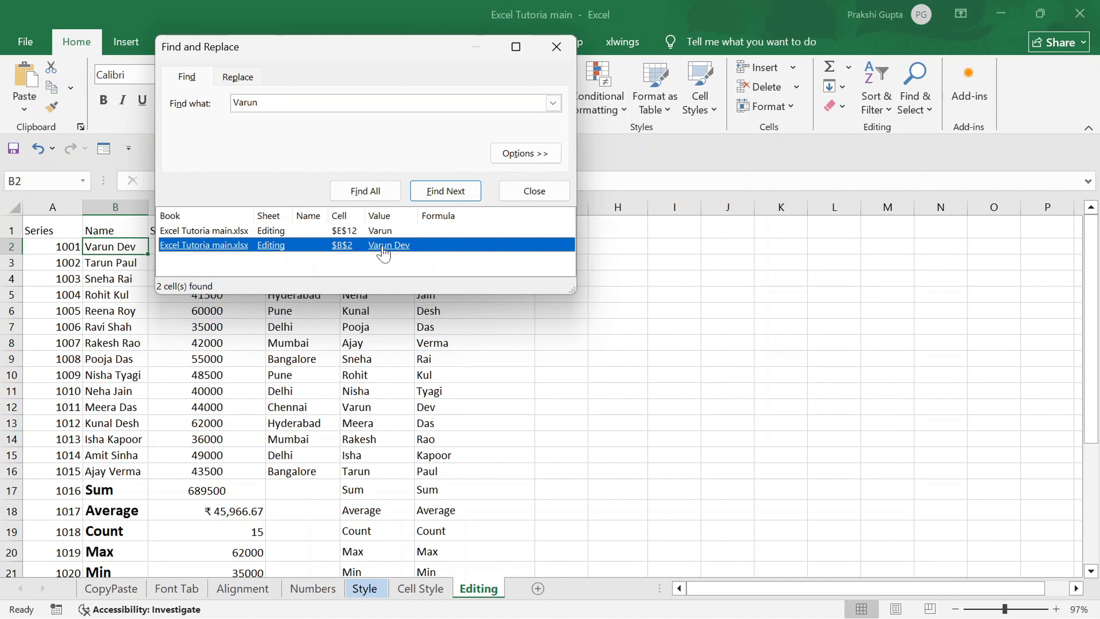
pyautogui.click(382, 232)
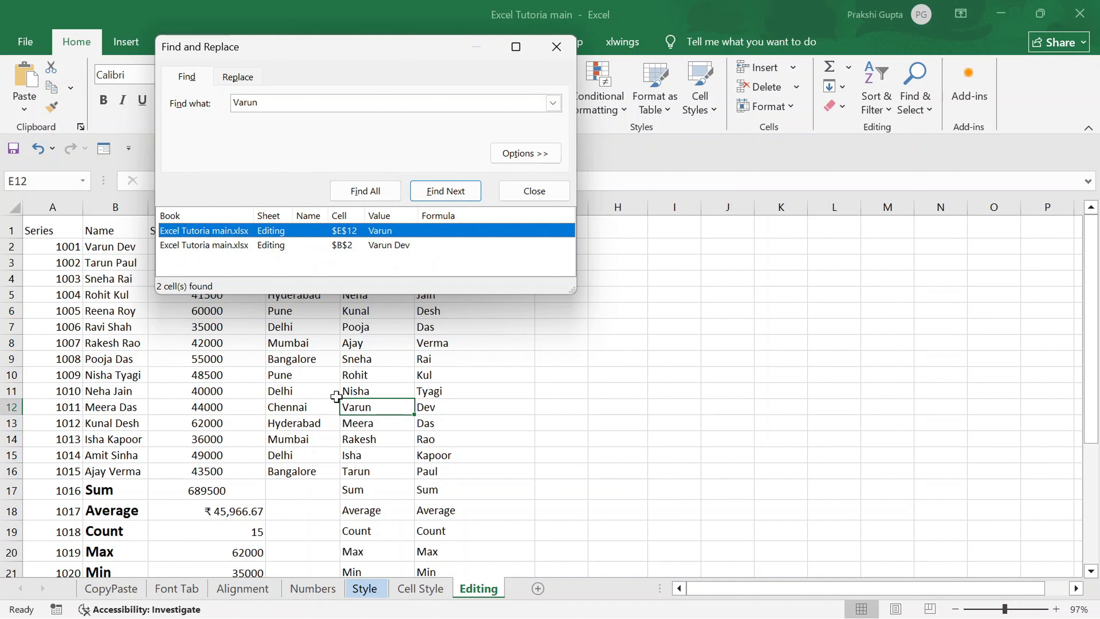
pyautogui.click(384, 246)
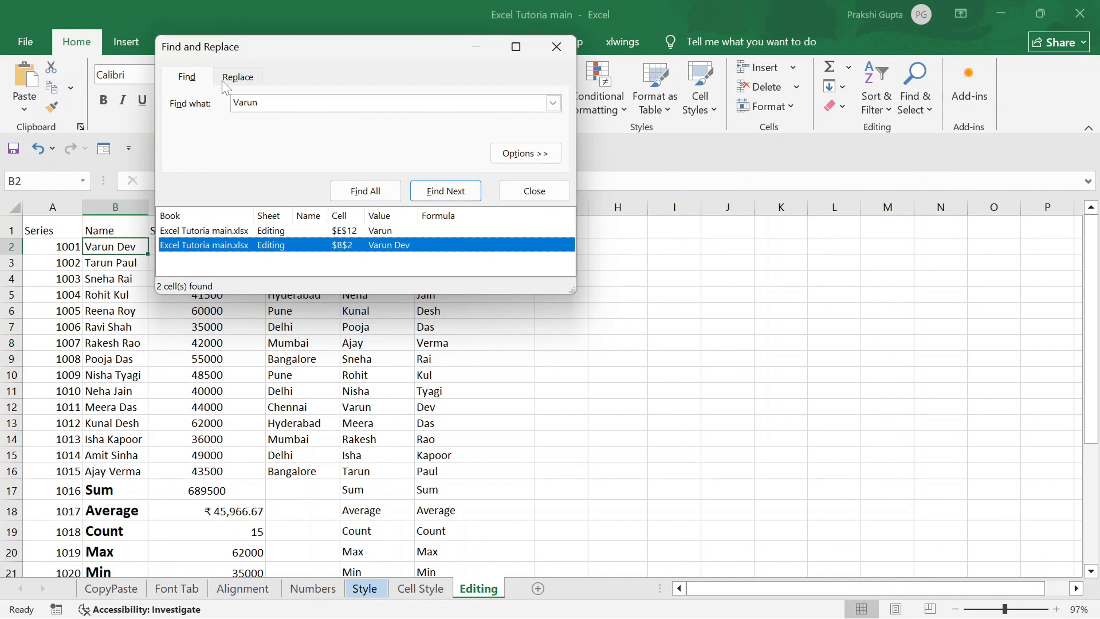
# Replace all occurrences of the searched first name with another first name, and close Find and Replace.
pyautogui.click(240, 78)
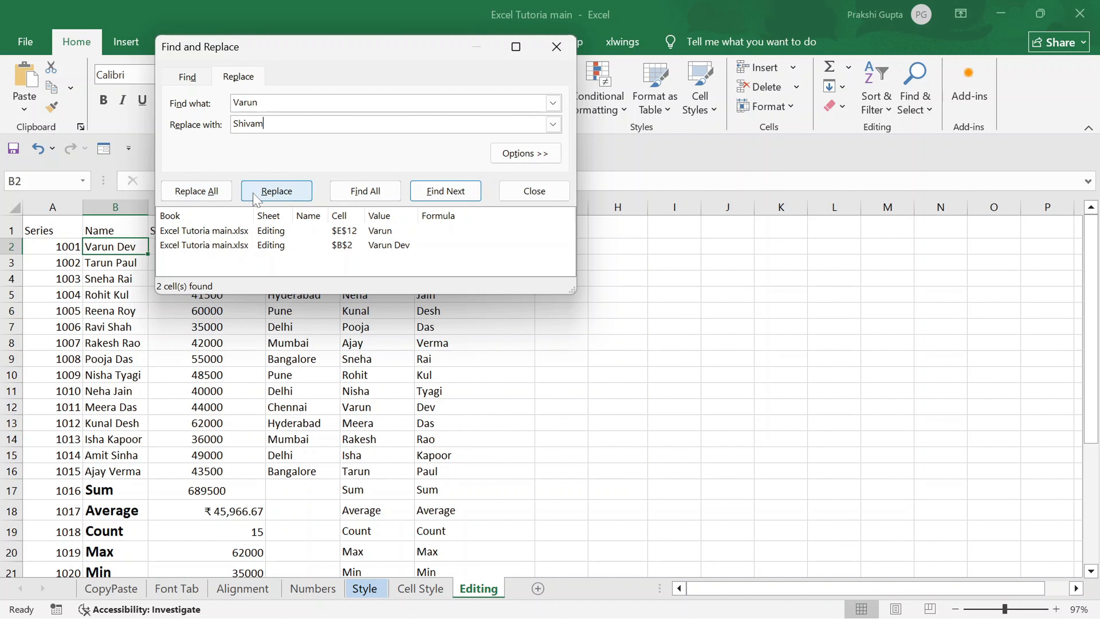
pyautogui.click(206, 193)
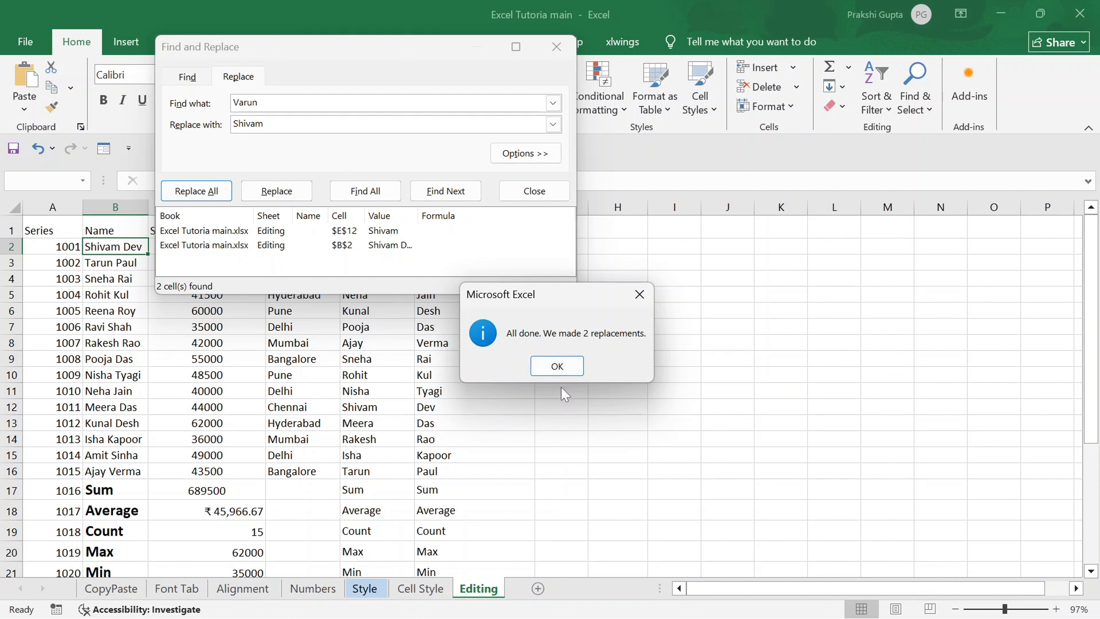
pyautogui.click(557, 367)
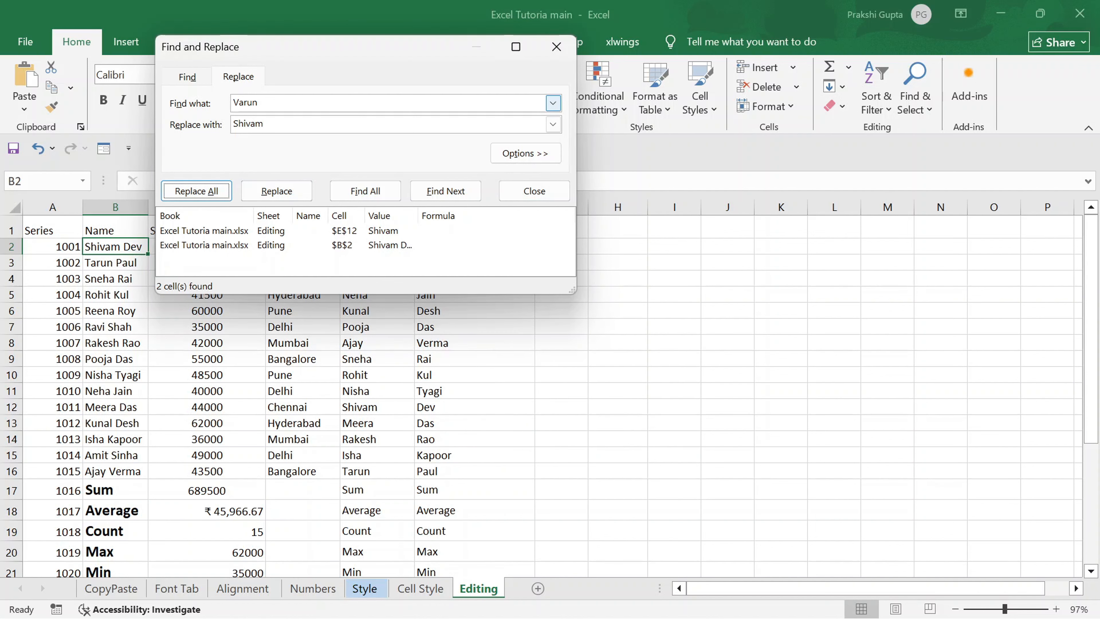
pyautogui.click(556, 47)
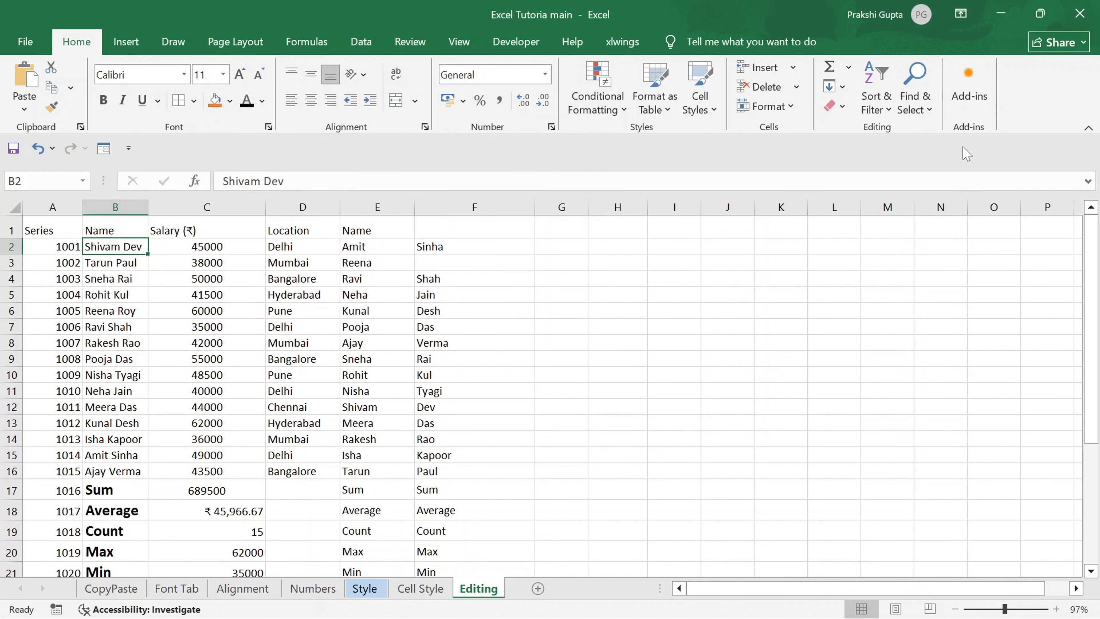
pyautogui.click(927, 114)
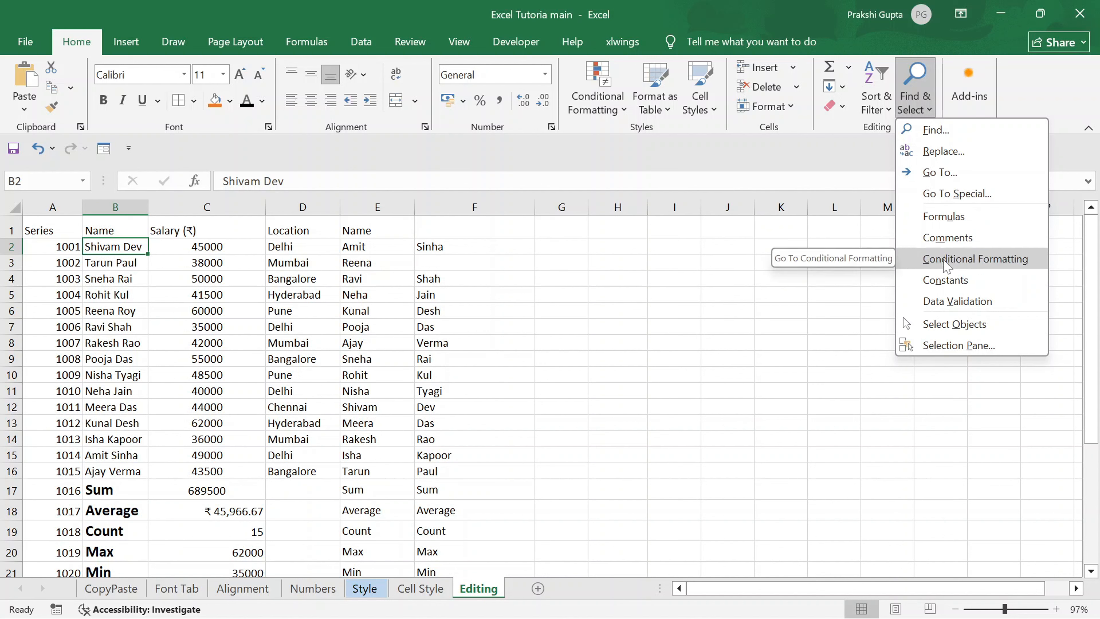
pyautogui.click(803, 368)
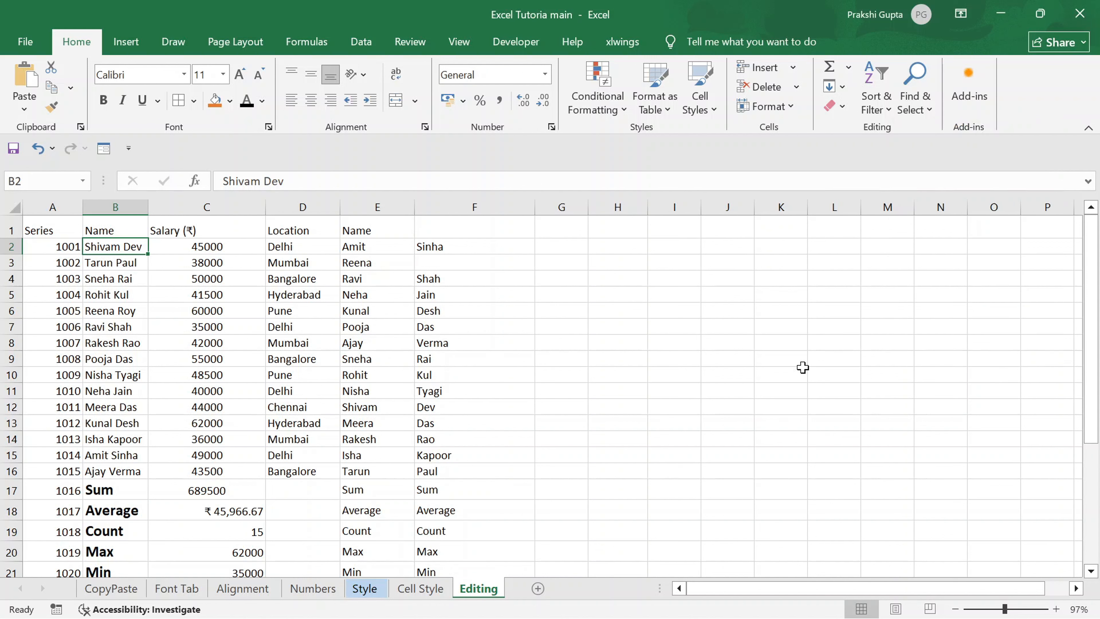